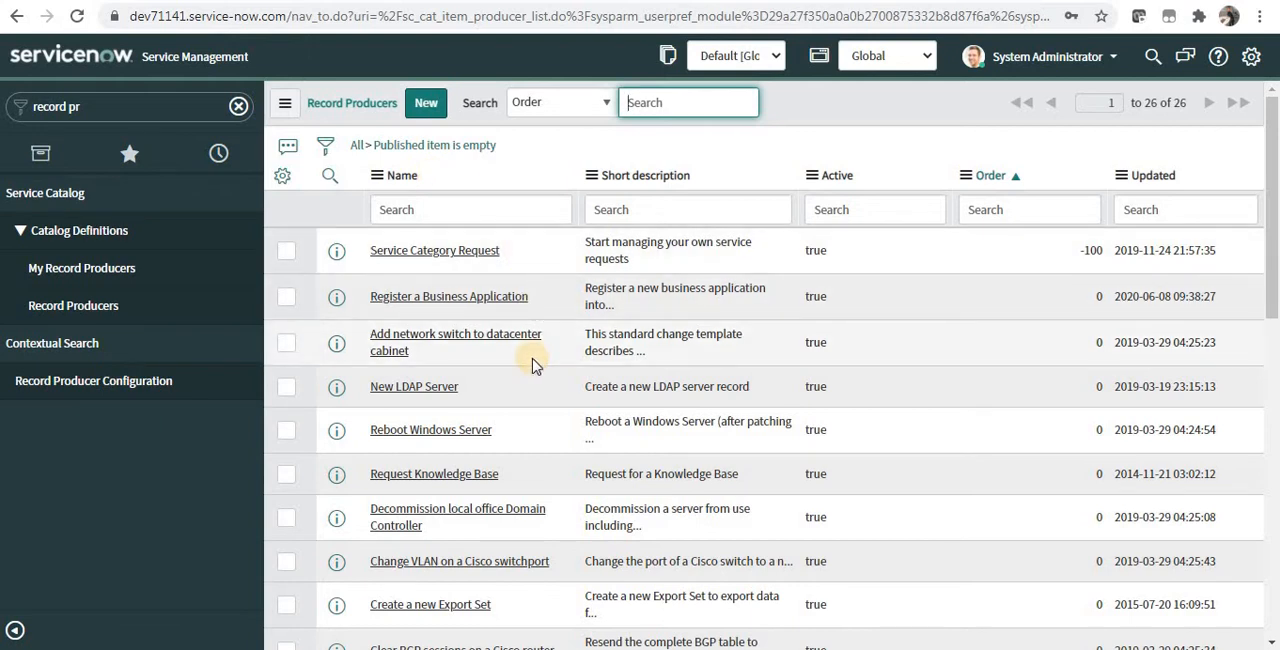
Step: Open the System Definition list of tables, leaving the blank record producer form
left_click(428, 117)
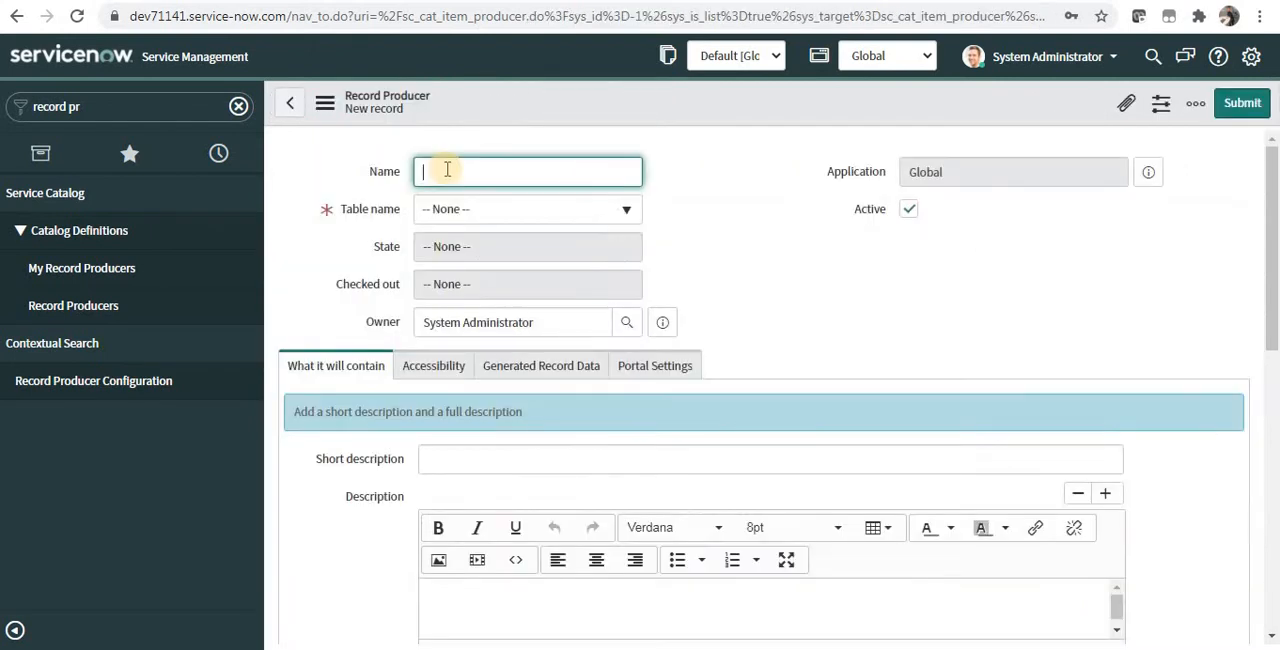
left_click(95, 112)
type("tables")
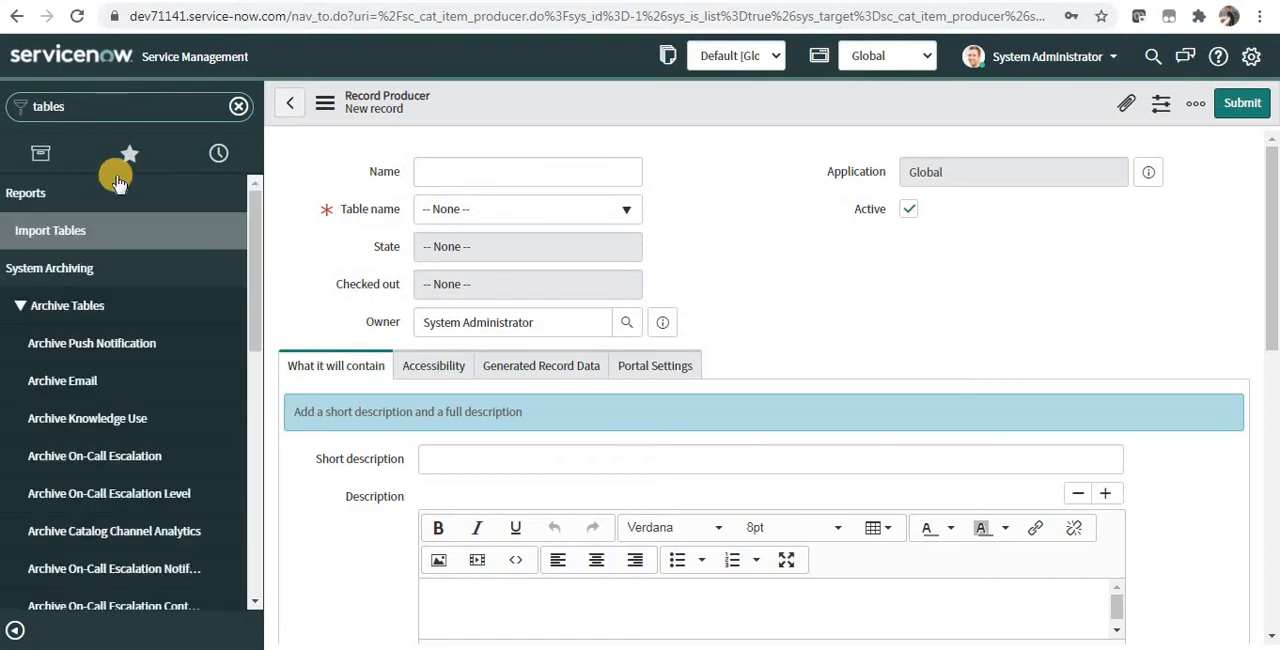
scroll(245, 452, "down", 4)
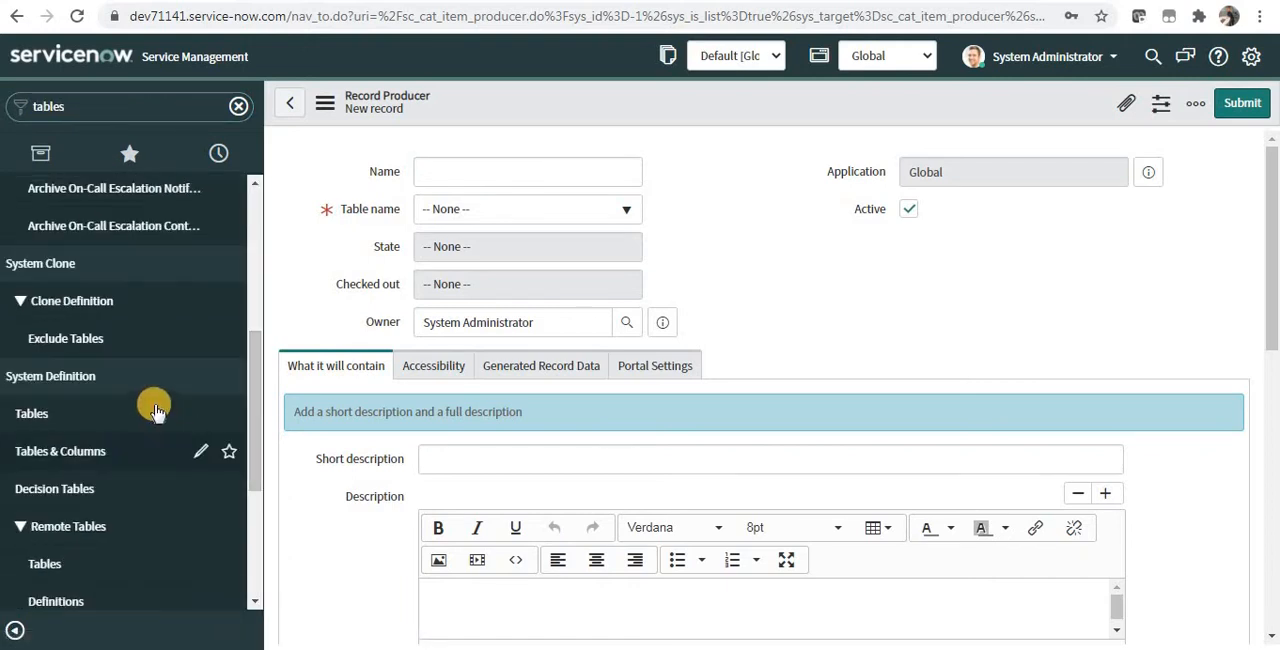
left_click(153, 410)
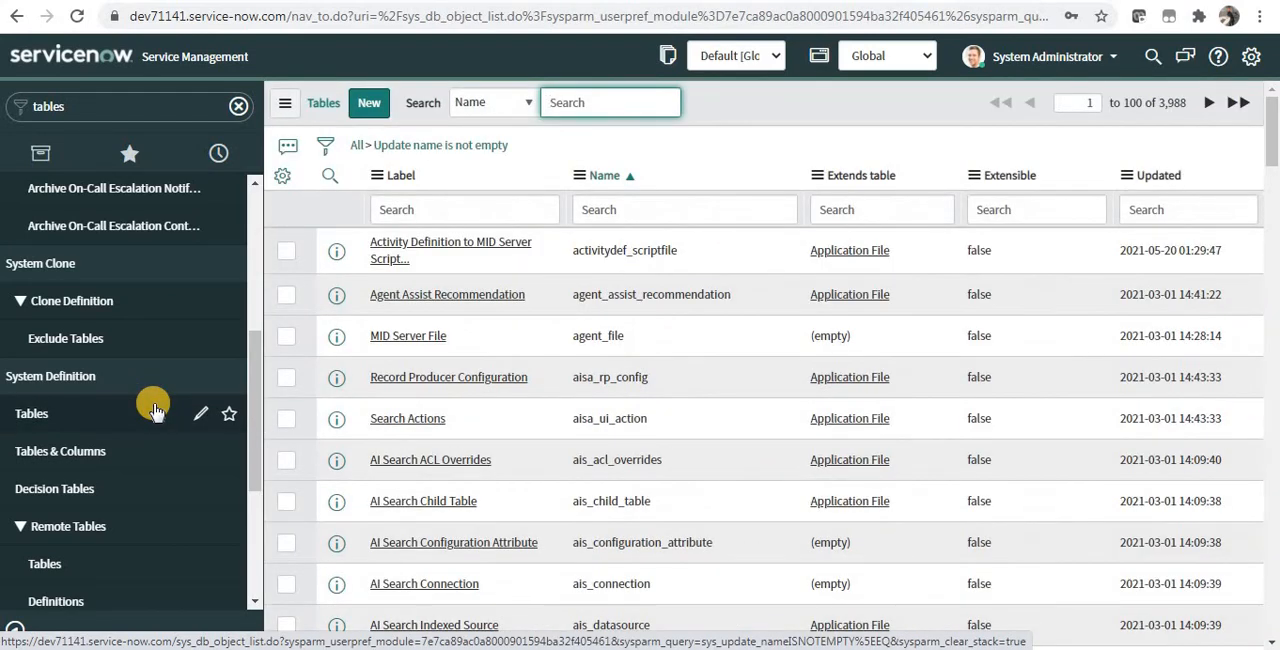
Step: Filter the tables by the label "incident" and open the Incident table's record
left_click(433, 206)
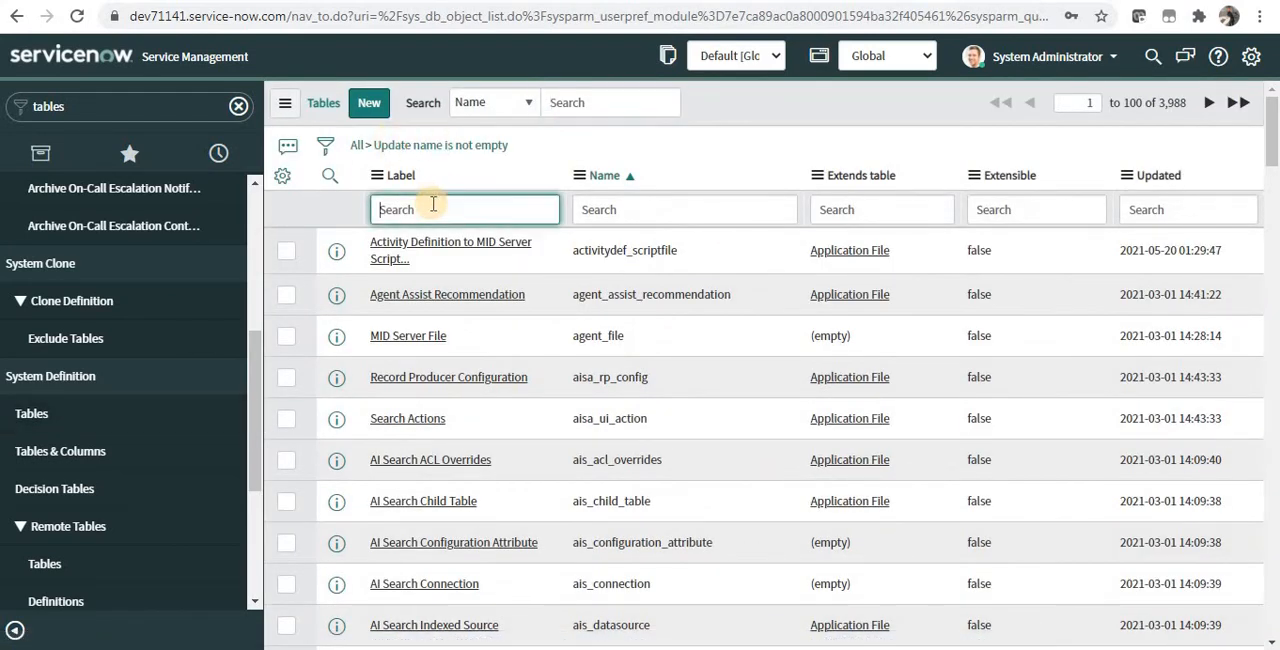
type("incident")
key("Return")
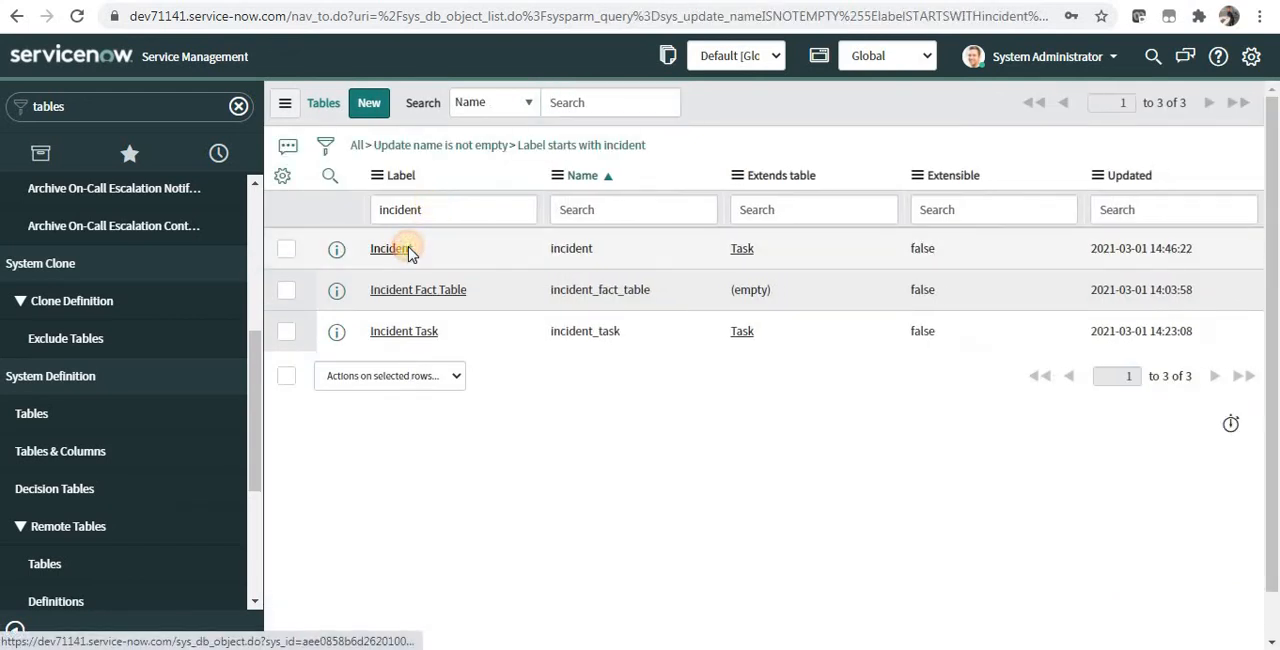
left_click(408, 252)
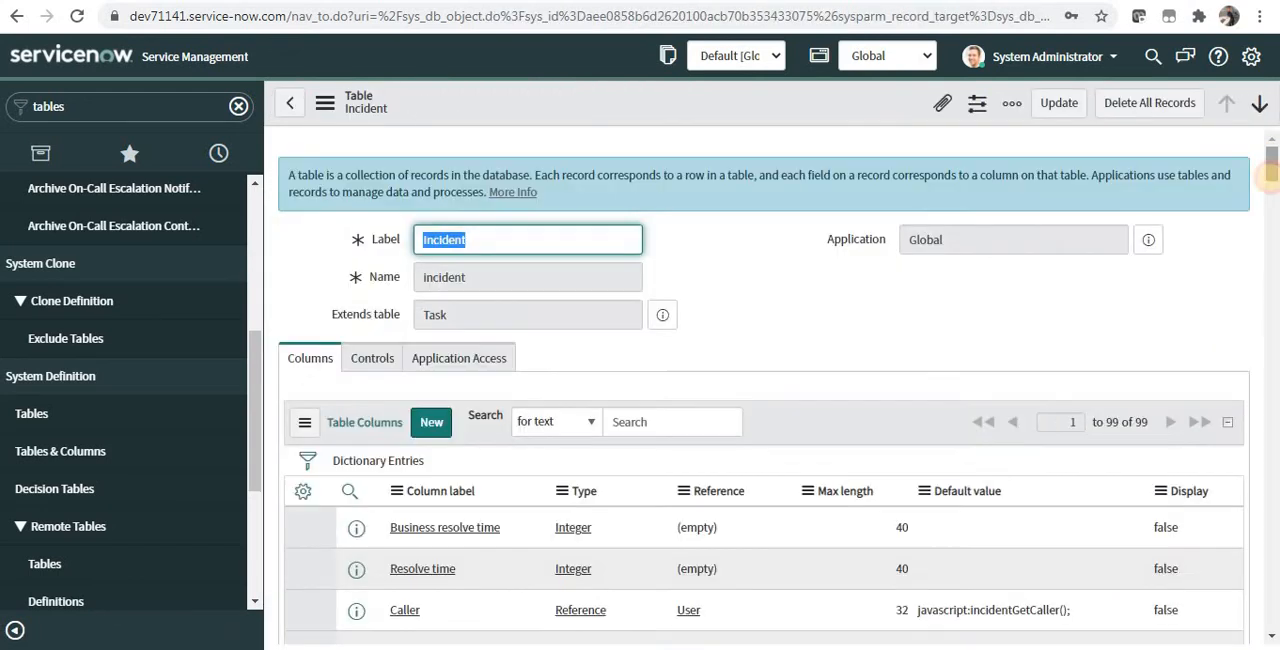
Step: Open Add to Service Catalog for the Incident table and look over its name, short description and category fields
left_click_drag(1270, 192, 1240, 480)
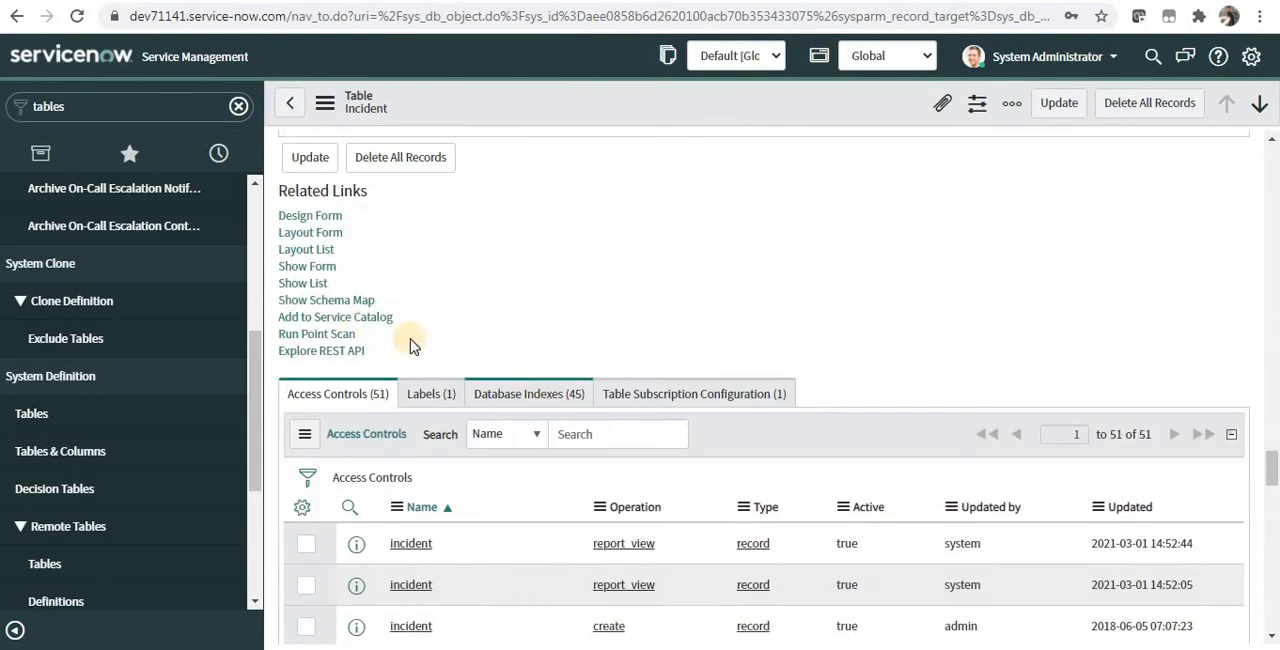
left_click(368, 320)
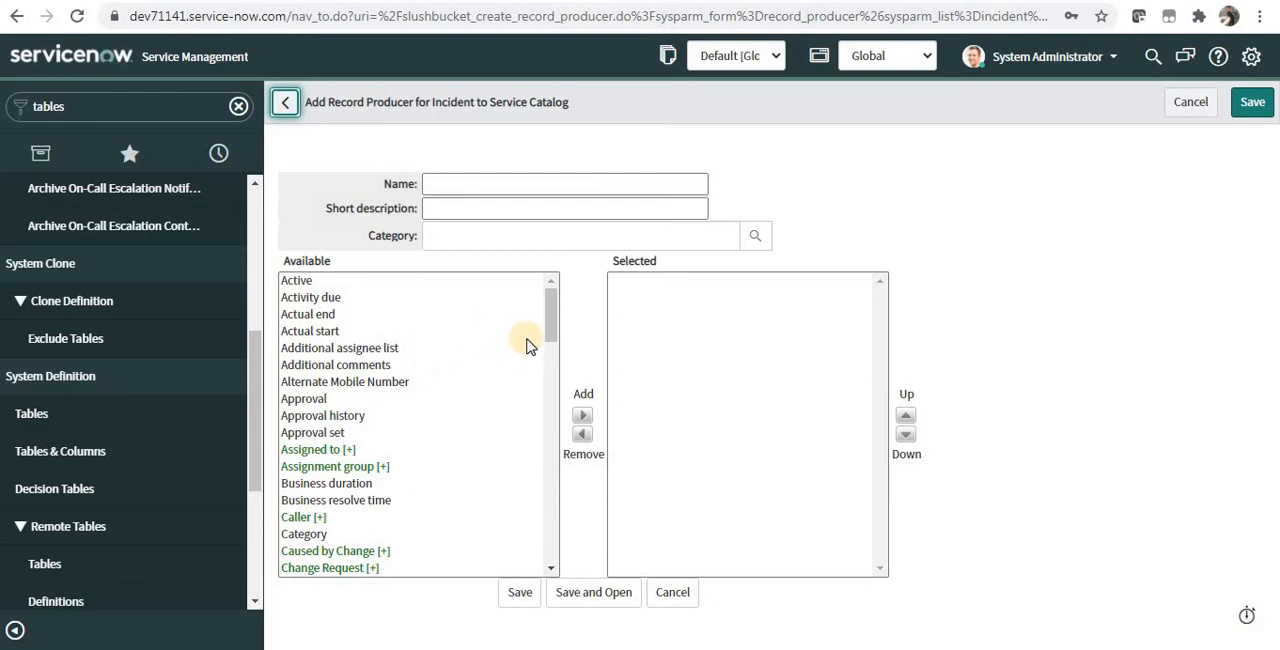
left_click(560, 180)
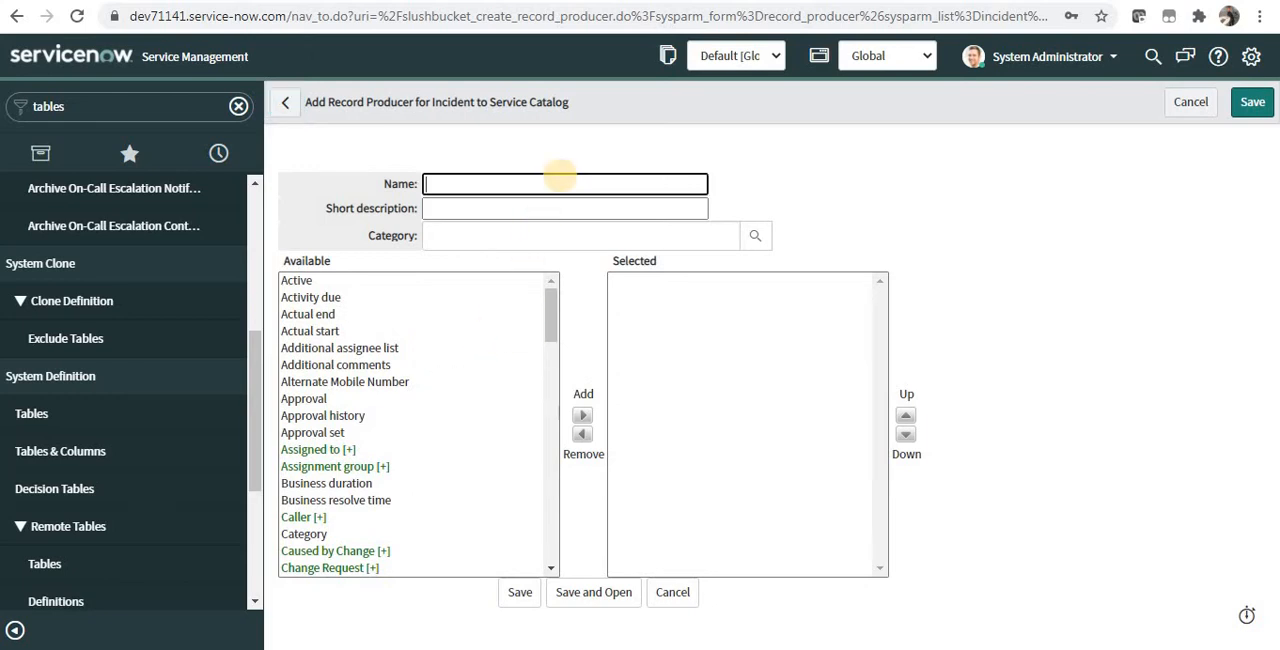
left_click(553, 208)
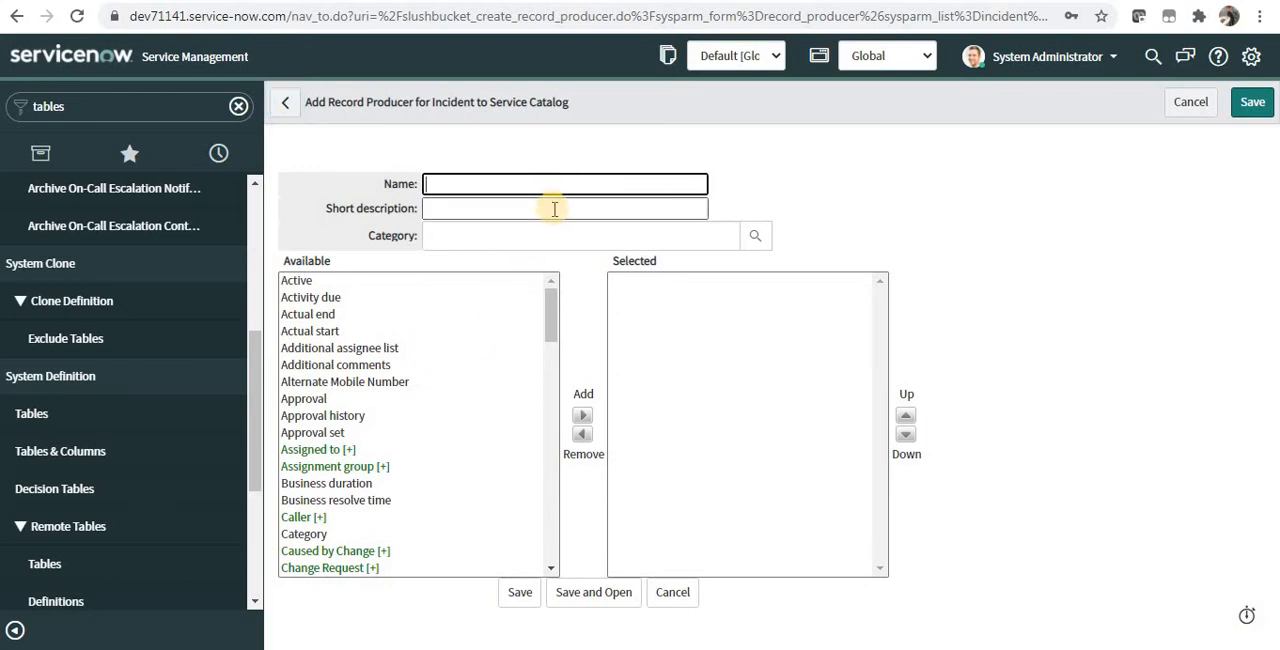
left_click(554, 232)
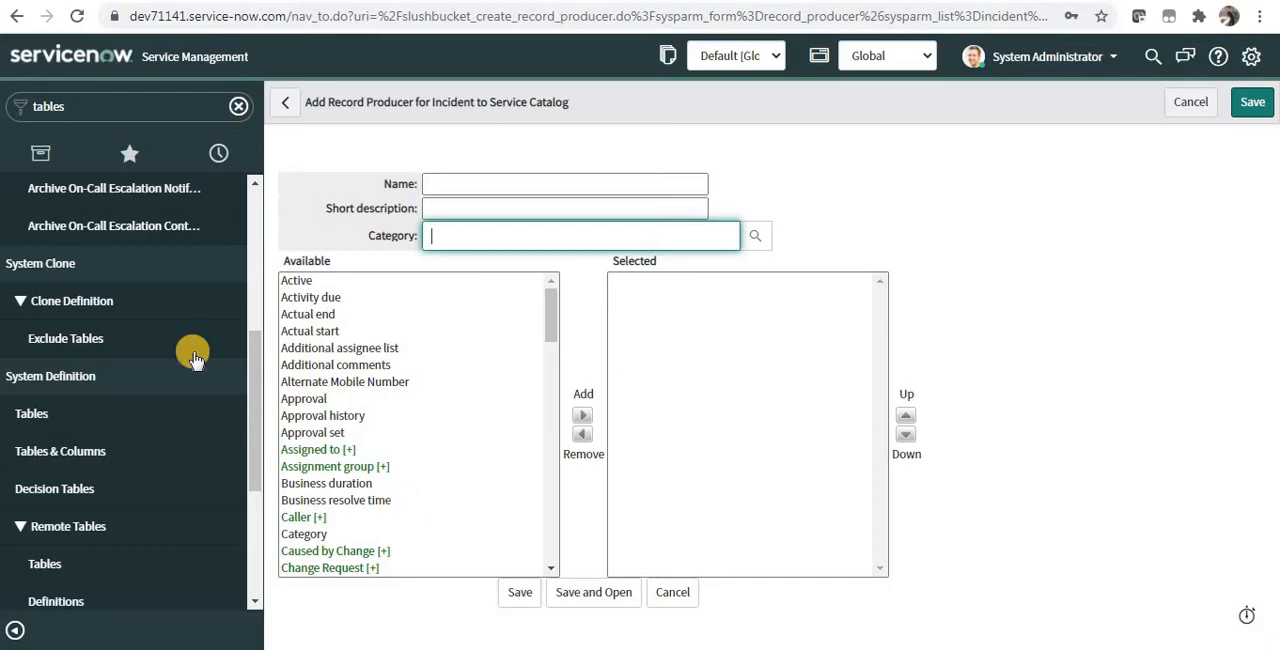
Step: Find the Record Producers module and start a new record producer
double_click(97, 105)
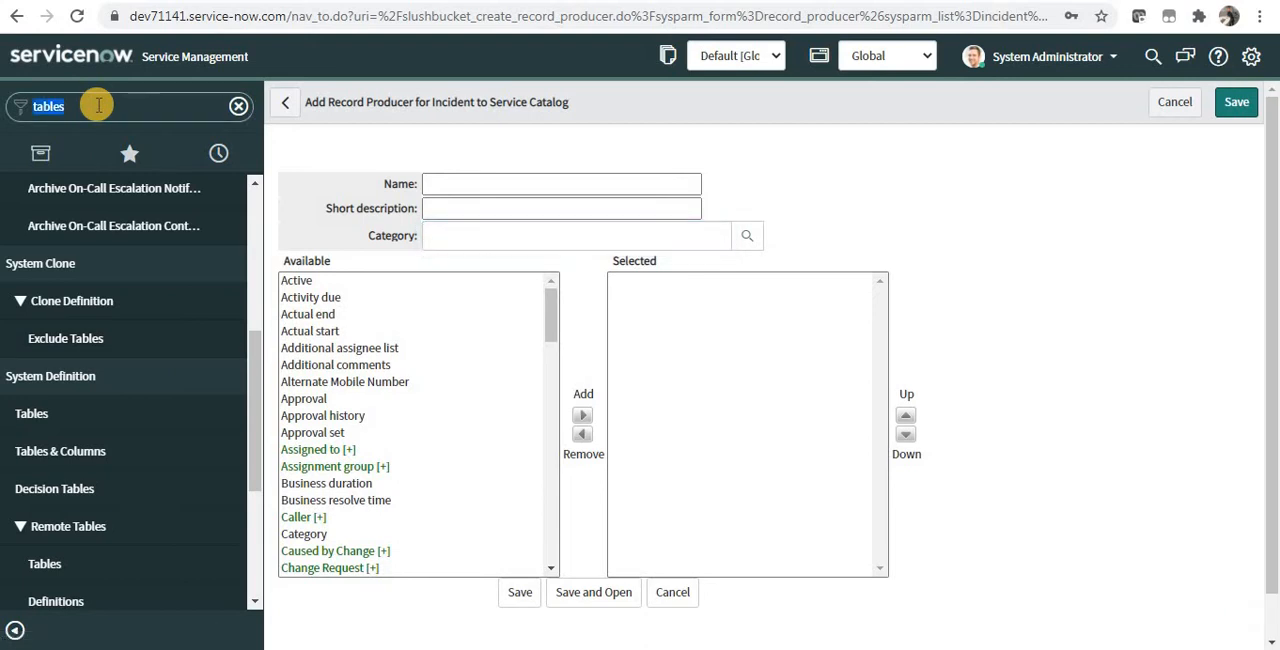
type("record pro")
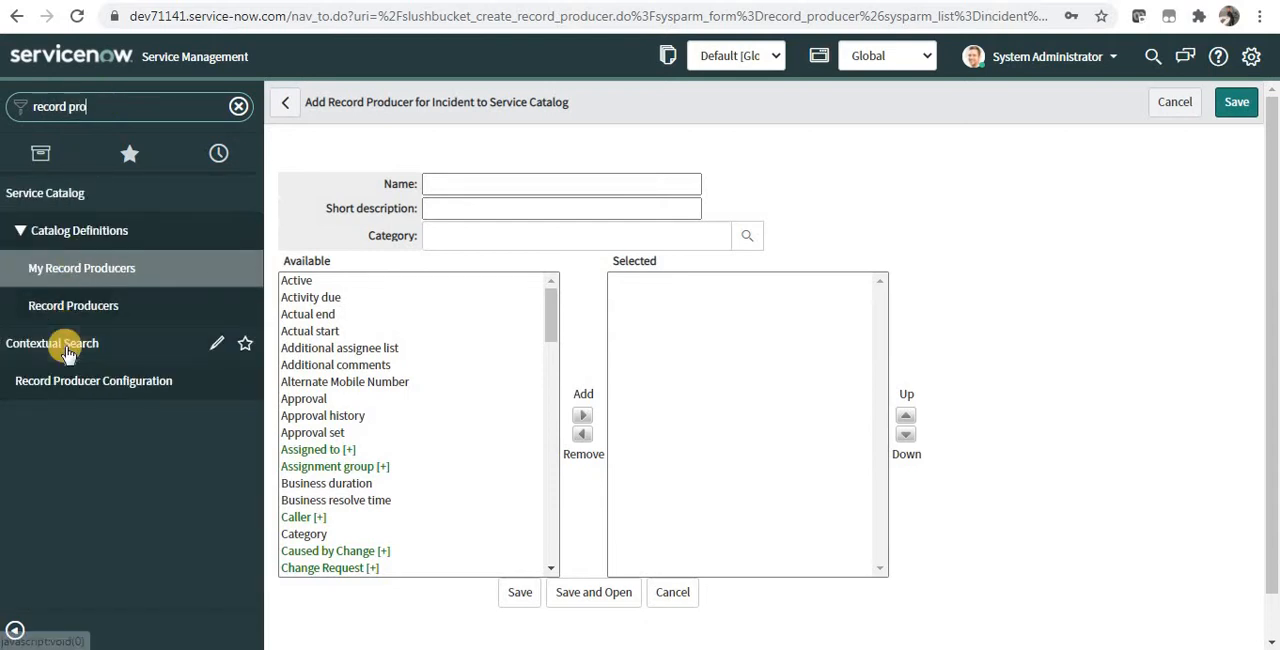
left_click(88, 312)
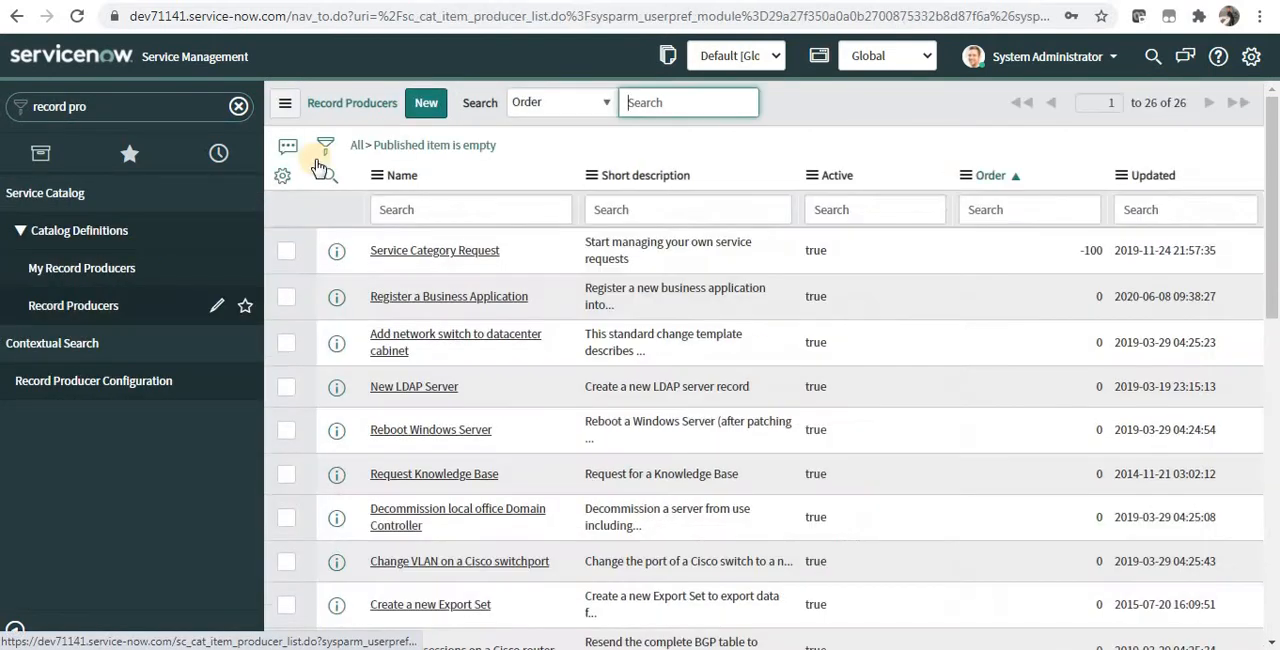
left_click(428, 106)
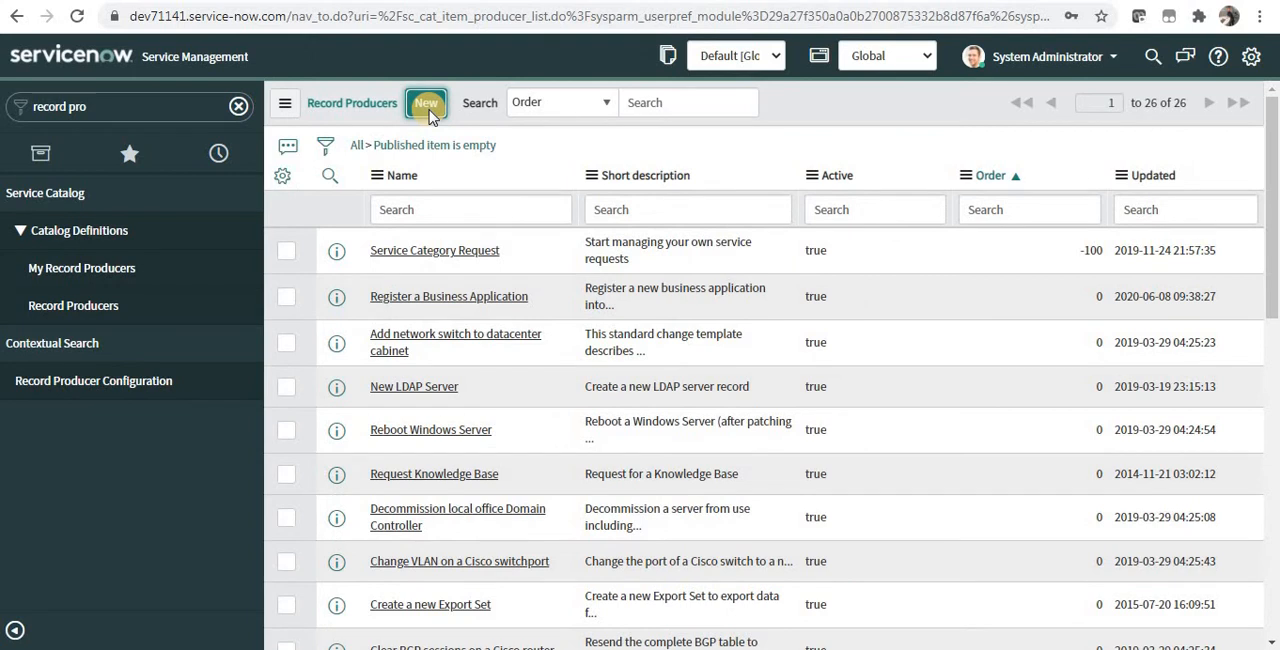
Step: Name the record producer "Raise an Incident" and set its table to Incident [incident]
type("Raise an Incident")
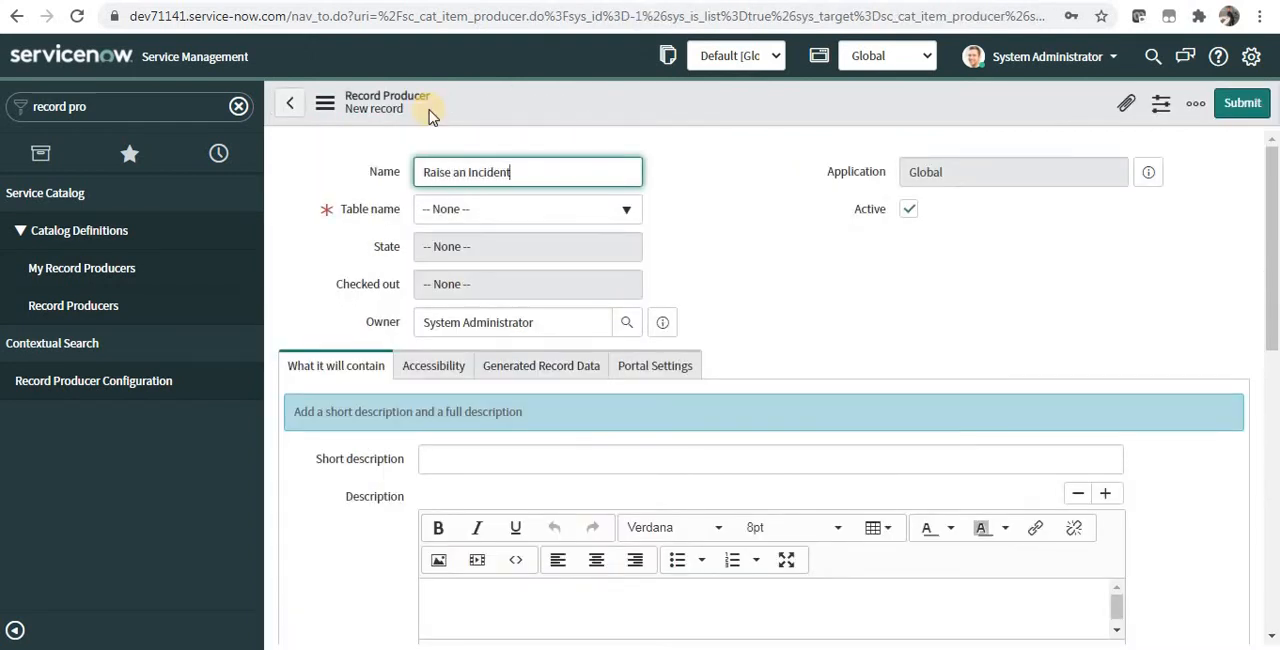
left_click(465, 213)
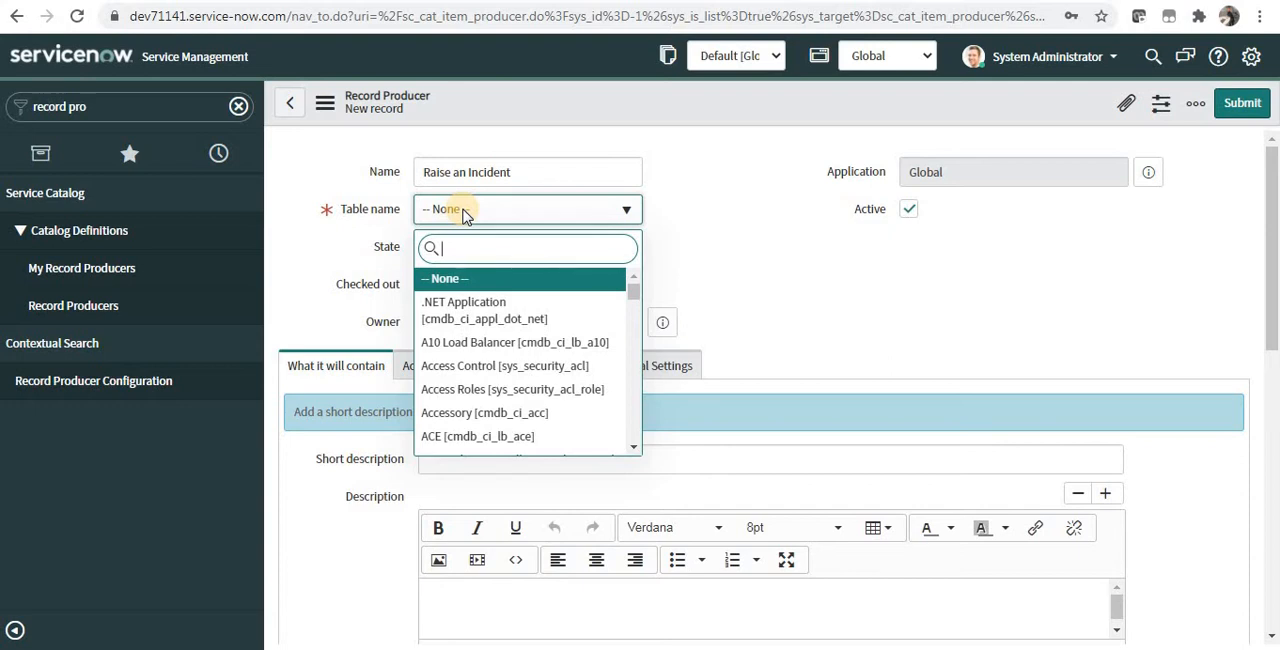
type("incident]")
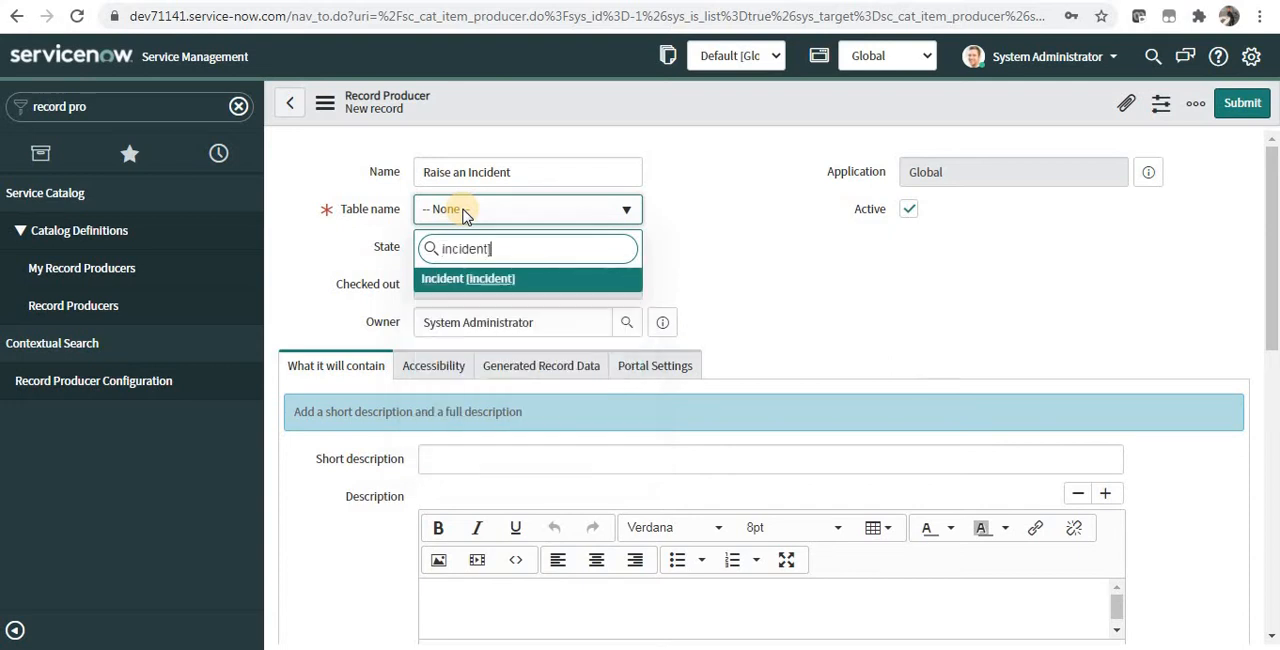
left_click(480, 278)
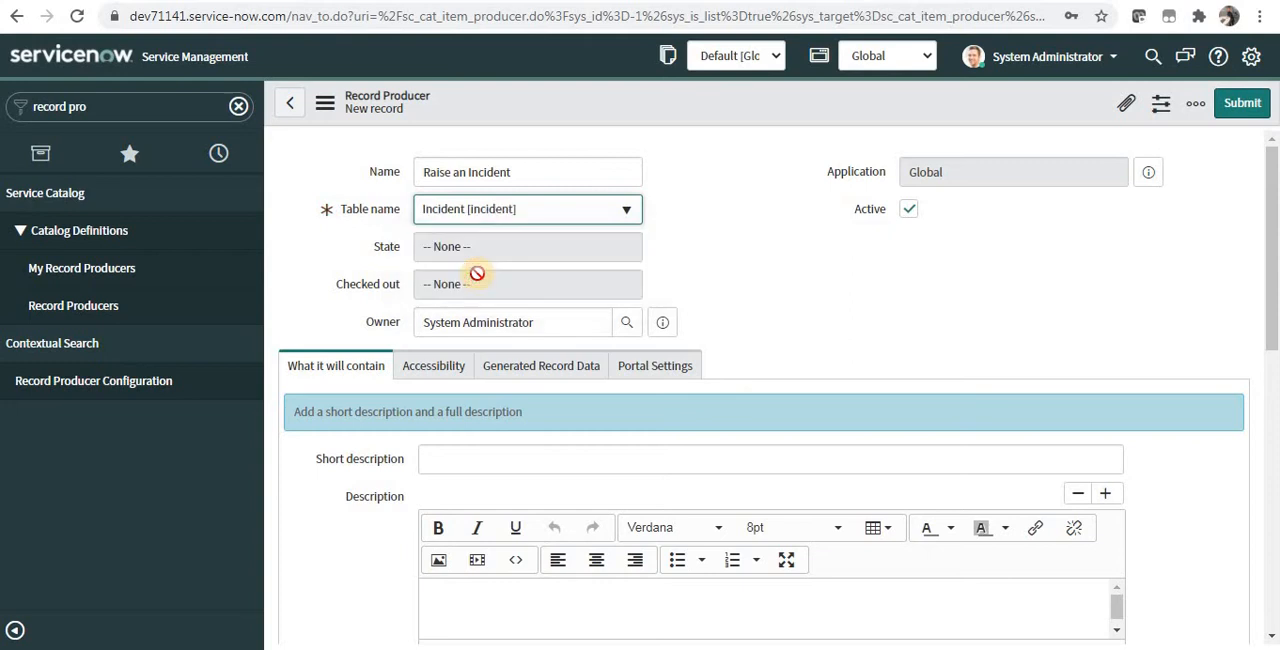
triple_click(500, 322)
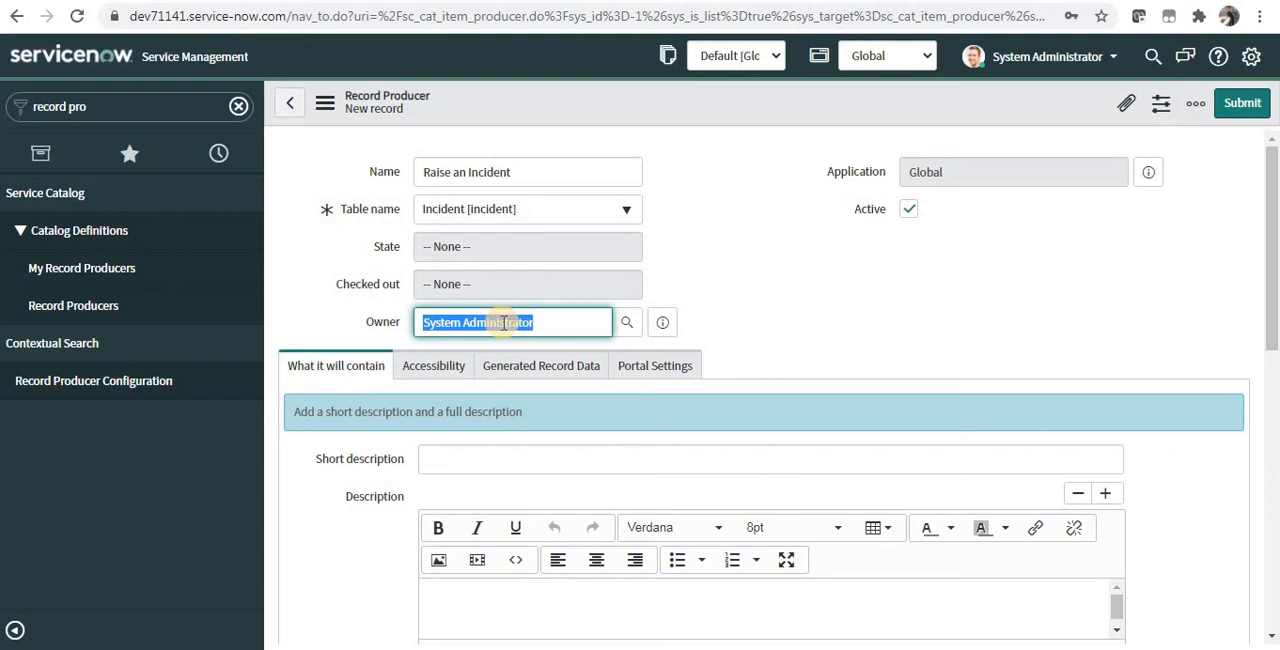
left_click(908, 209)
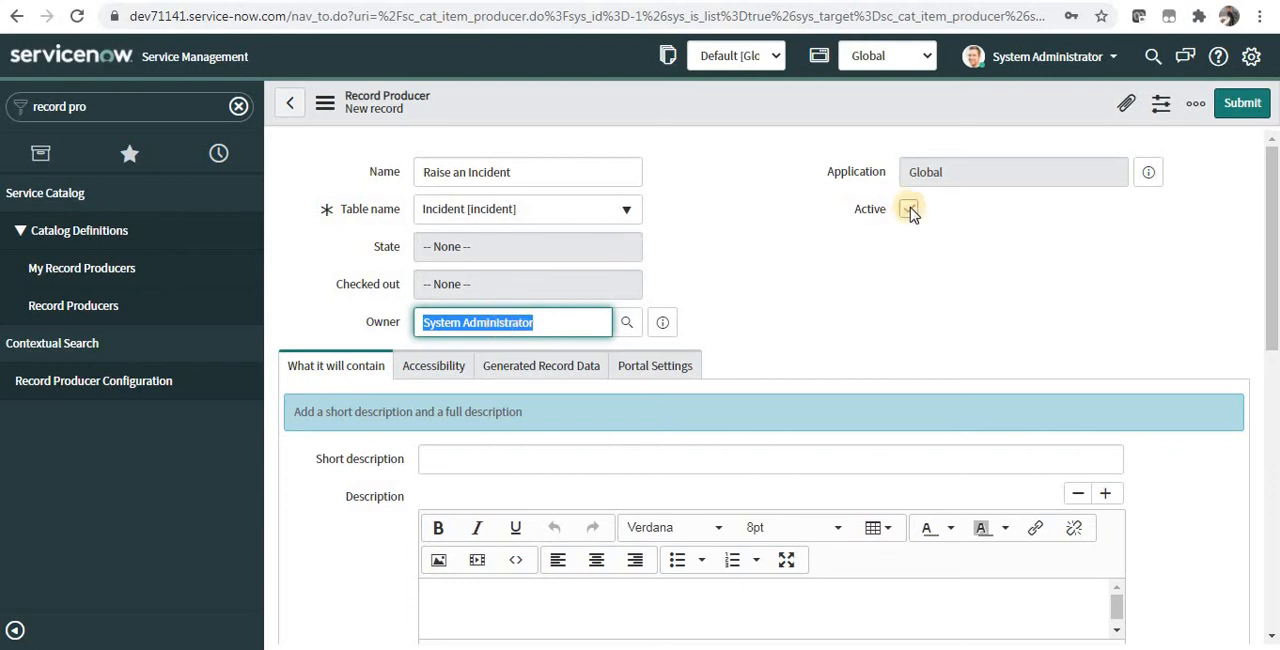
left_click(909, 212)
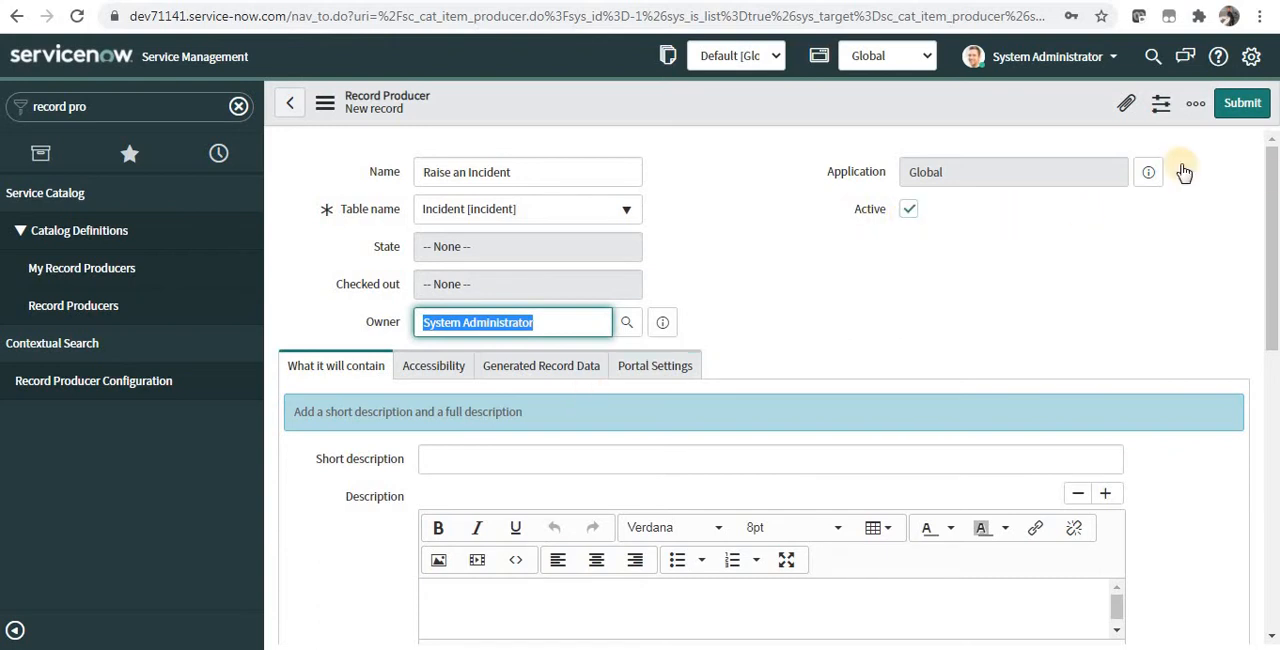
Step: Enter "Click on this to raise an Incident" as the record producer's short description
left_click_drag(1274, 193, 1271, 214)
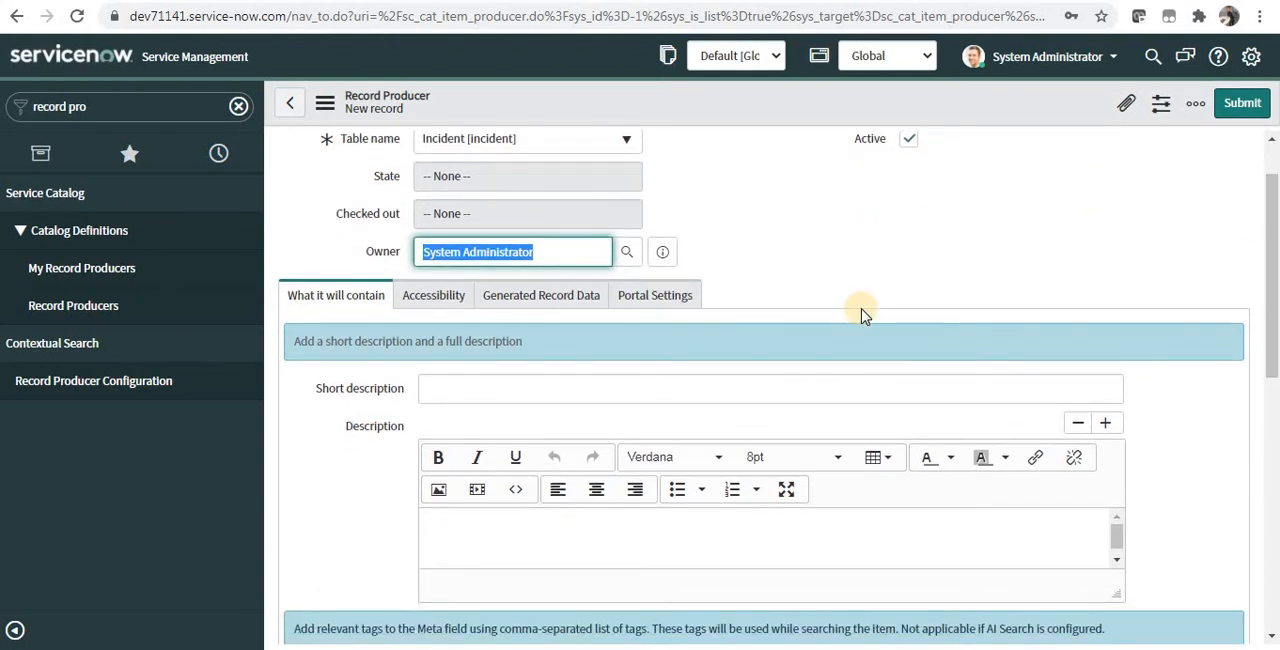
left_click(790, 394)
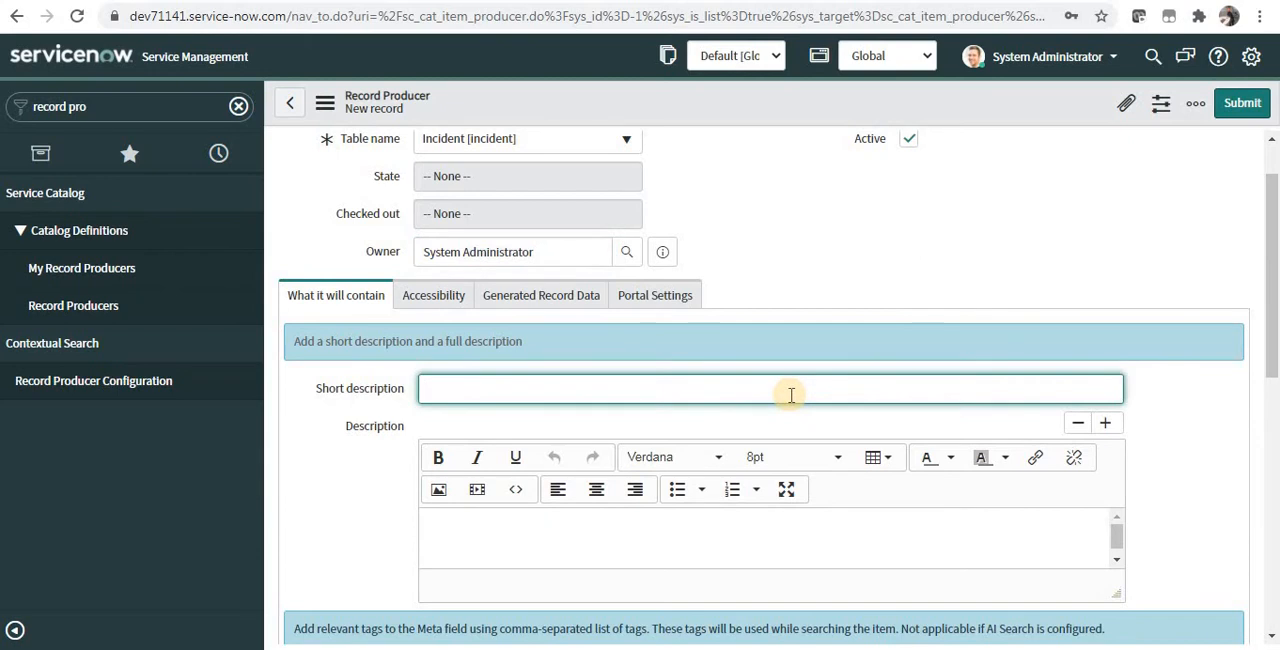
type("Click on this to raise an Inc")
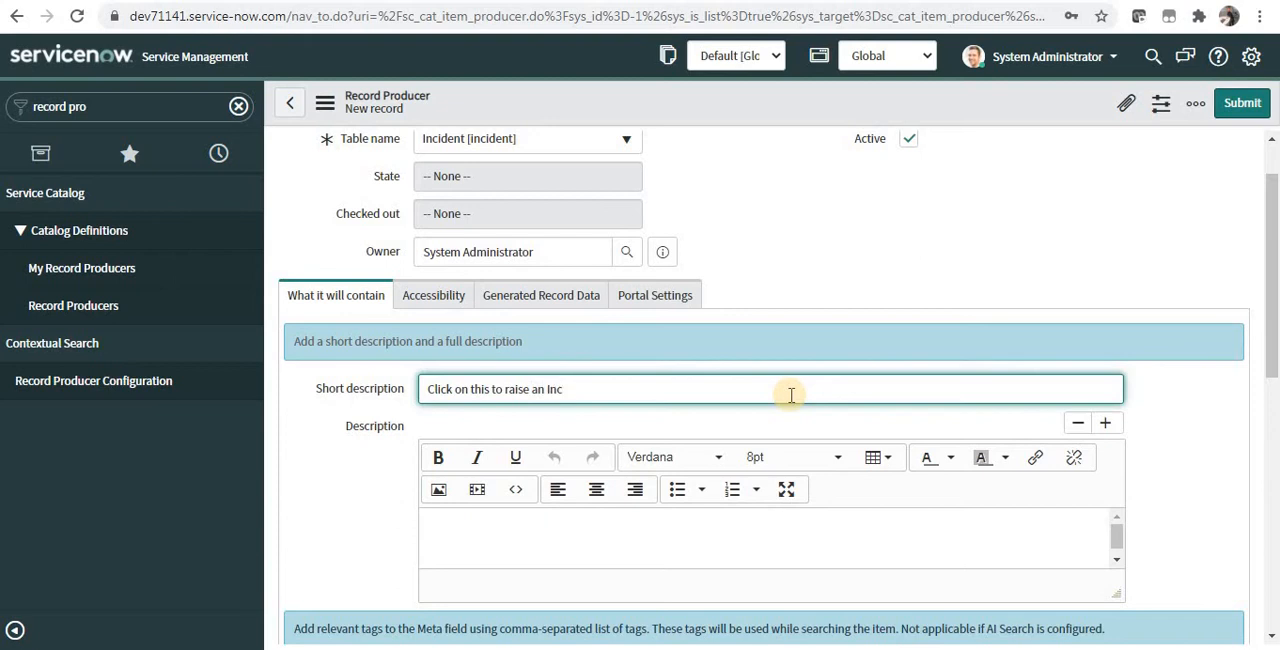
type("ident")
key("Tab")
Step: Write the description "If you are having issues in Training Catalog. Please raise an incident."
left_click(474, 543)
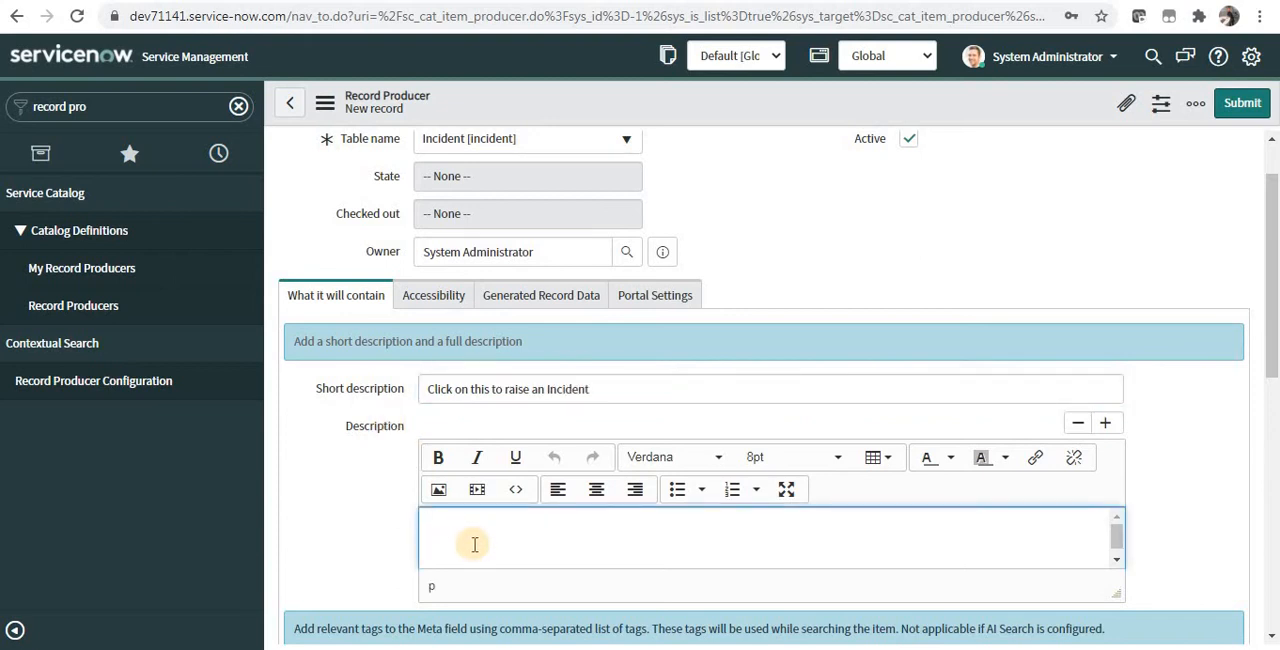
type("If you are having issues in ")
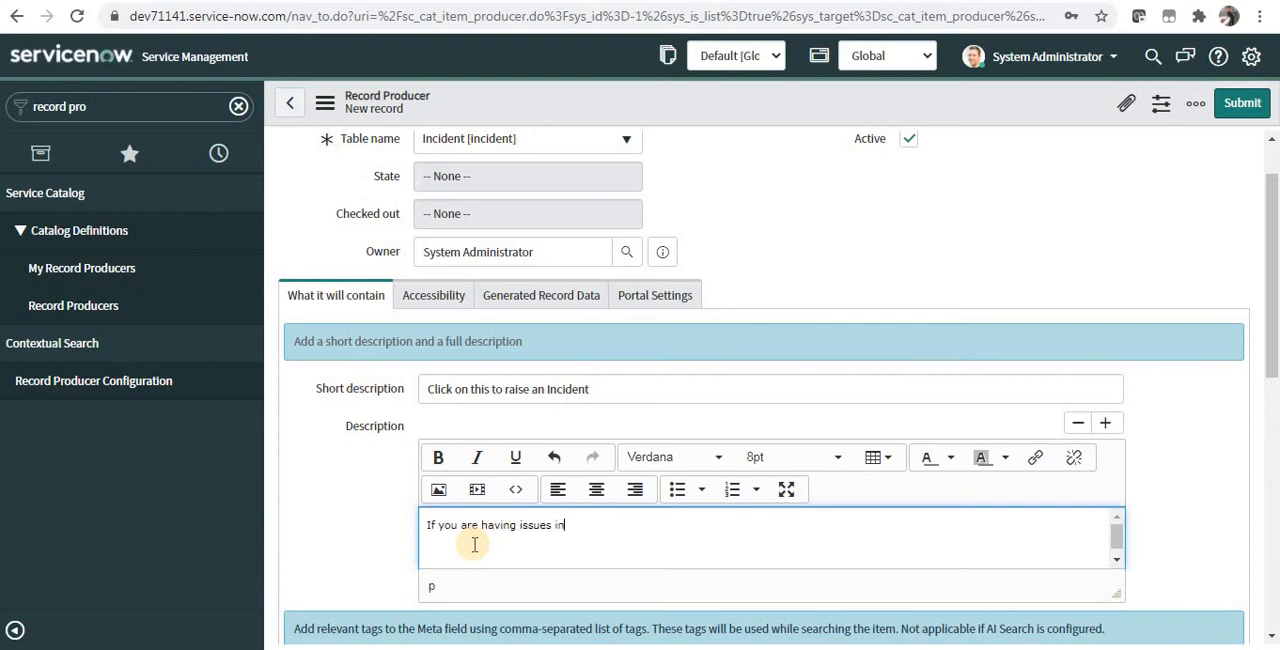
type("Training Catalog. Please raise an incident.")
Step: Choose Generated Task Record as the record producer's Redirect To destination
scroll(474, 544, "down", 2)
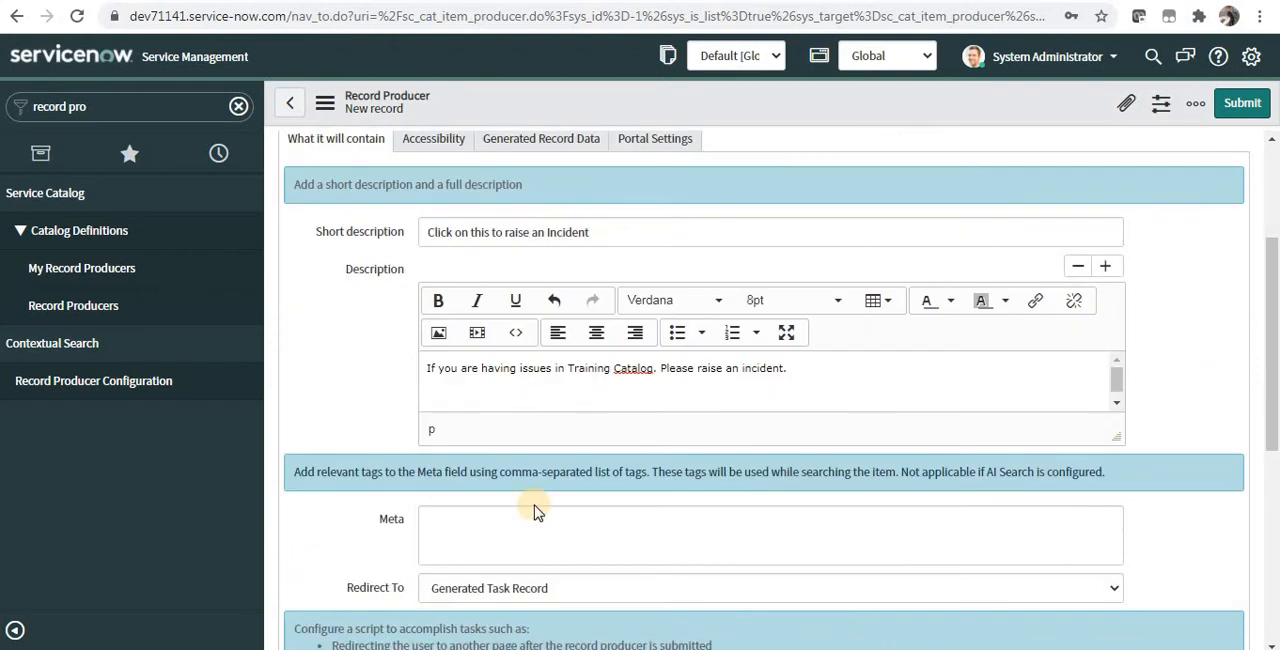
left_click(470, 598)
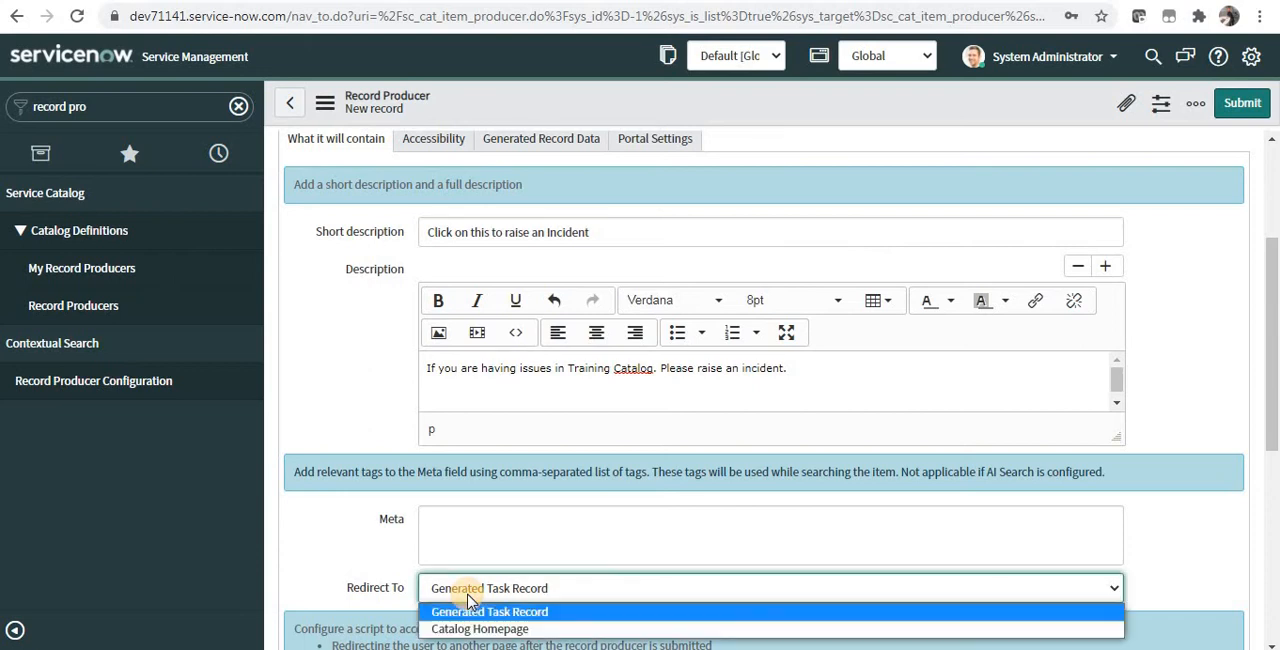
left_click(546, 612)
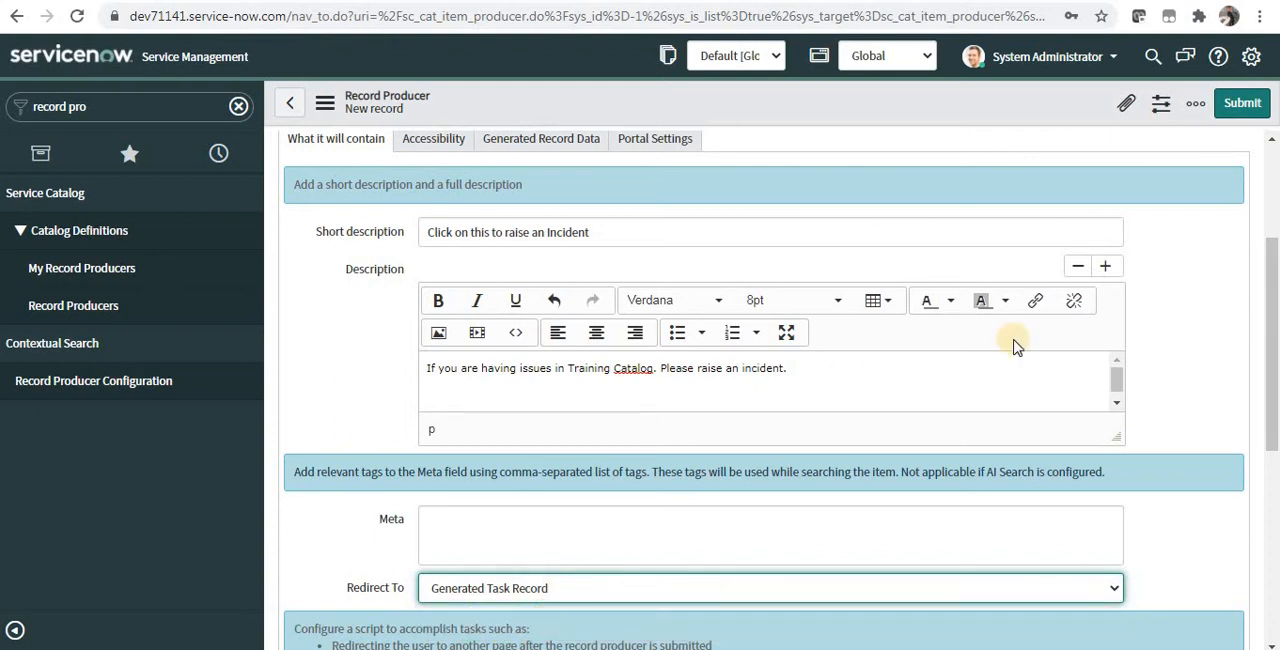
Step: Add Training Catalog to the record producer's catalogs in its accessibility settings
left_click_drag(1276, 290, 1276, 222)
left_click(945, 388)
left_click(441, 271)
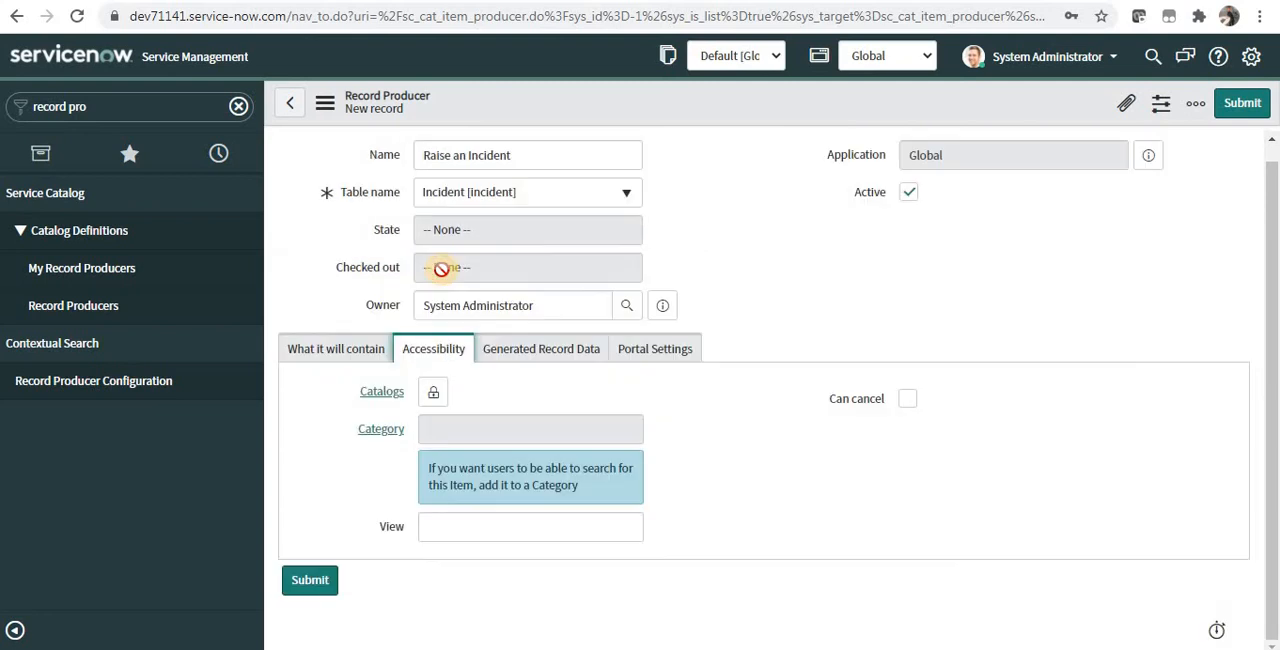
left_click(435, 393)
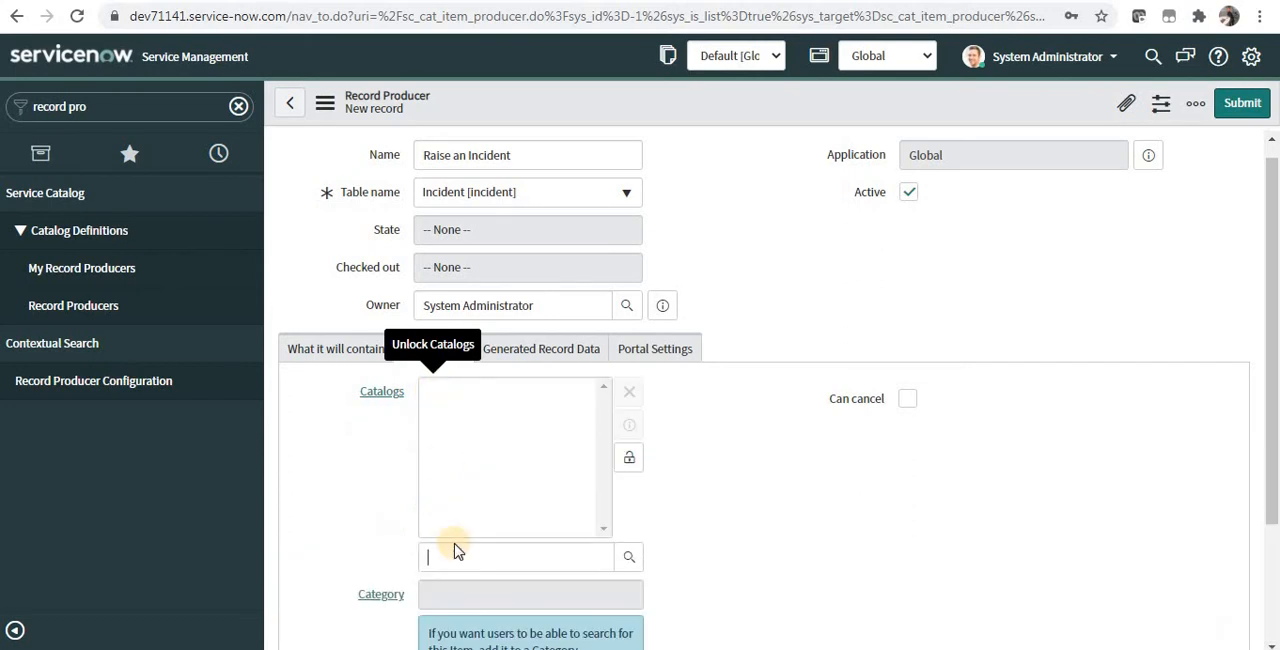
left_click(455, 548)
type("trainin")
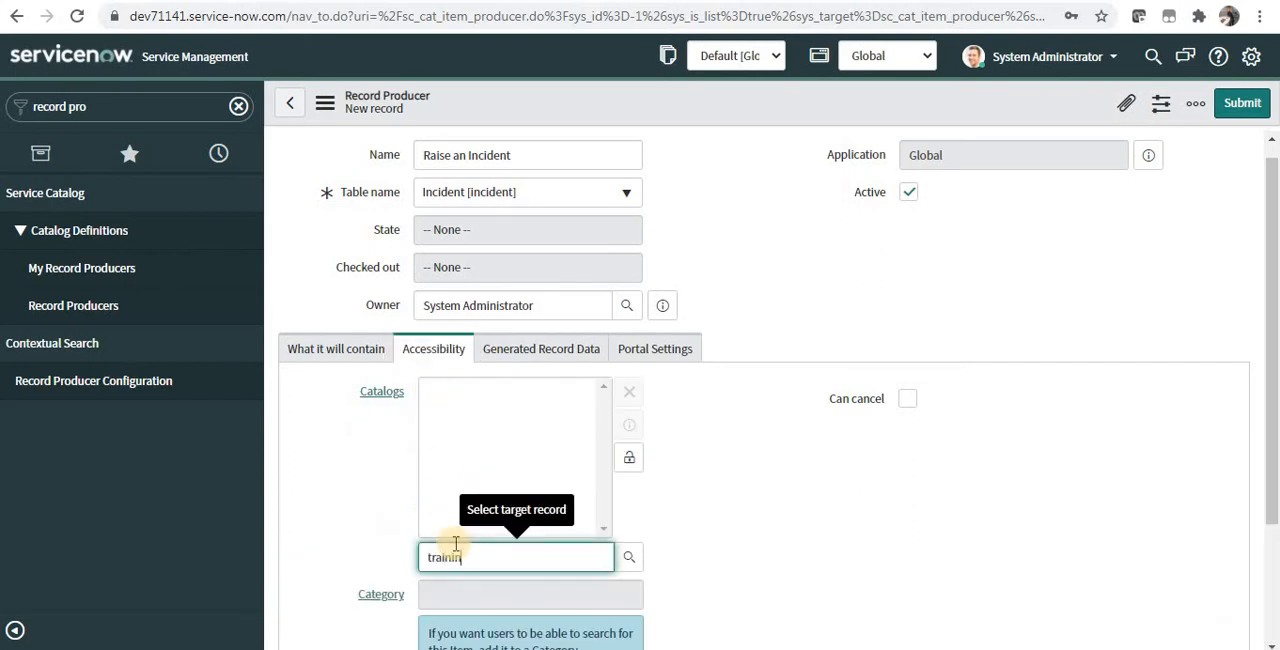
left_click(460, 581)
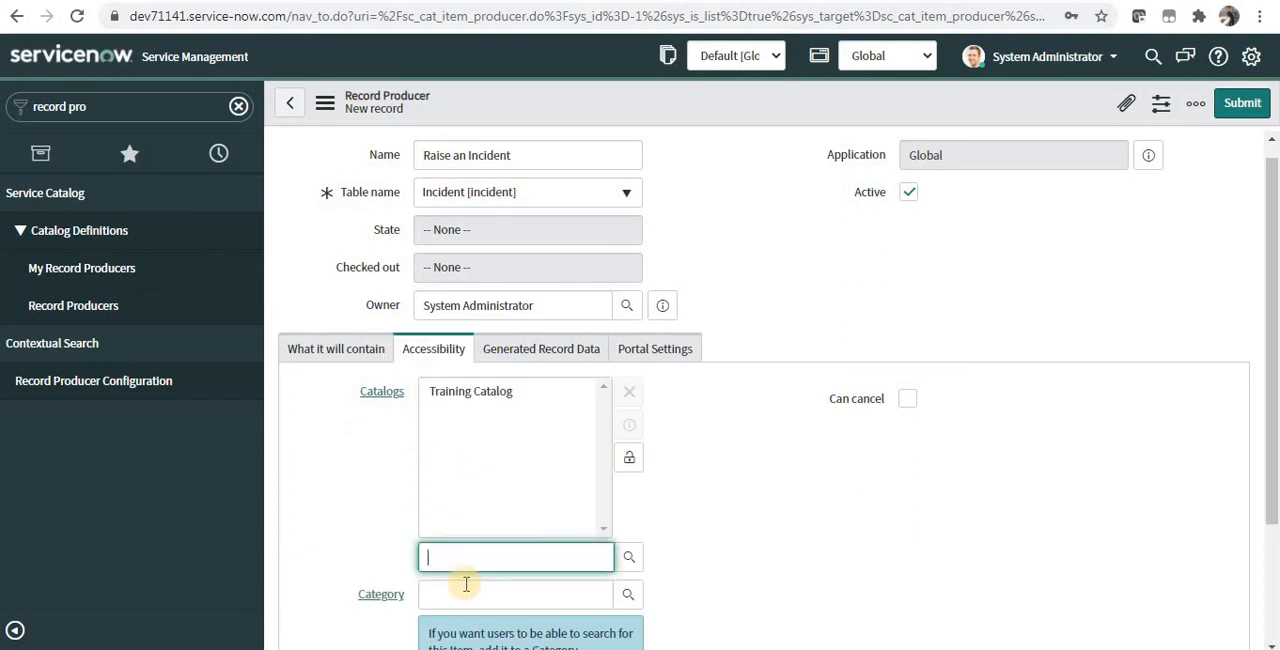
Step: Set the record producer's category to the suggested match for "servicenow"
left_click(468, 590)
type("servi")
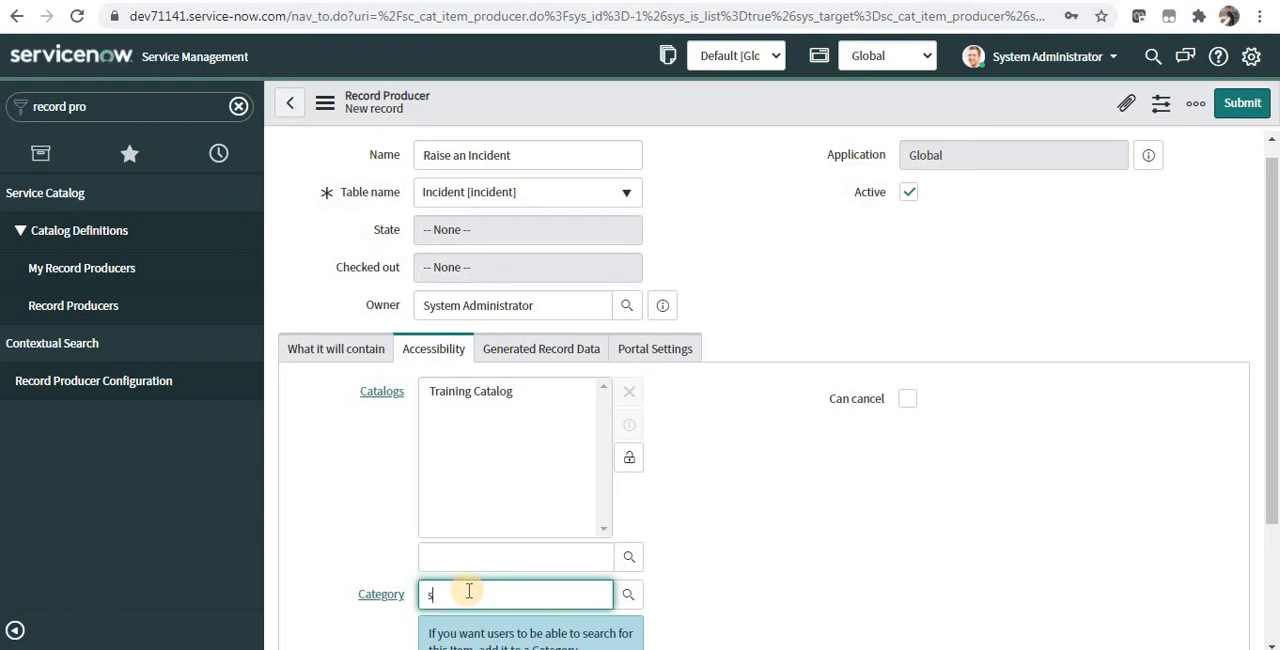
type("cenow")
left_click(465, 621)
scroll(903, 317, "down", 1)
scroll(903, 317, "up", 1)
Step: Review the record producer's generated record data and portal settings, and save the record
left_click(526, 352)
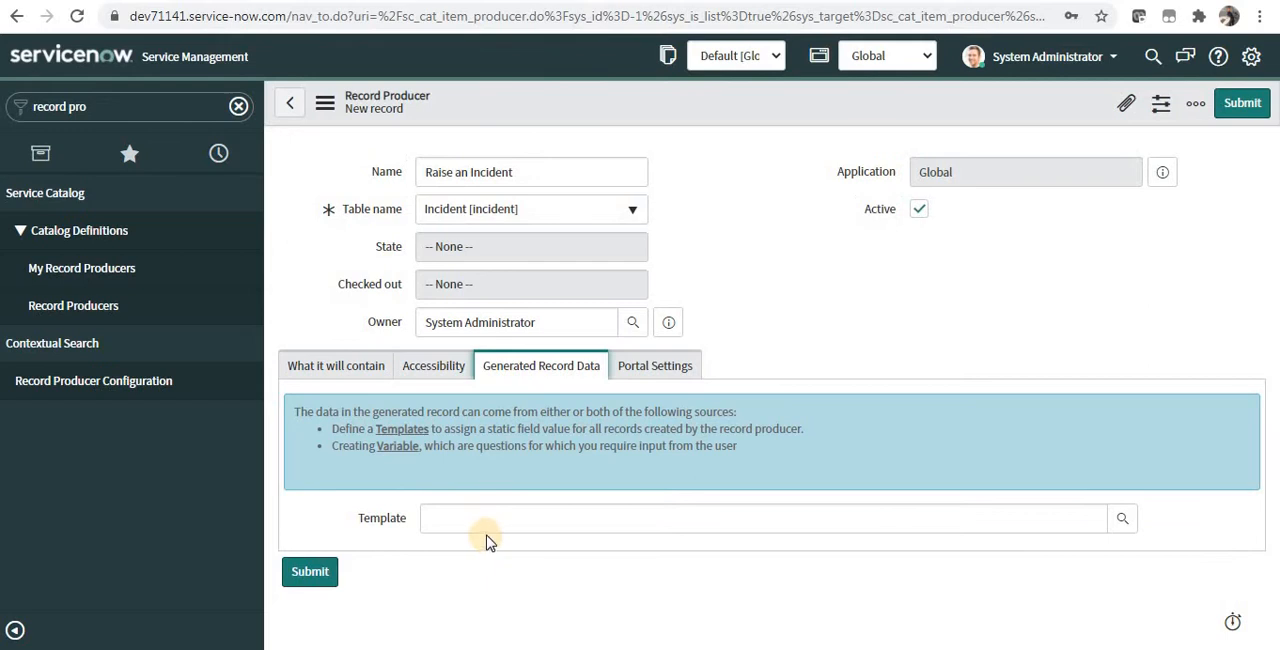
left_click(500, 527)
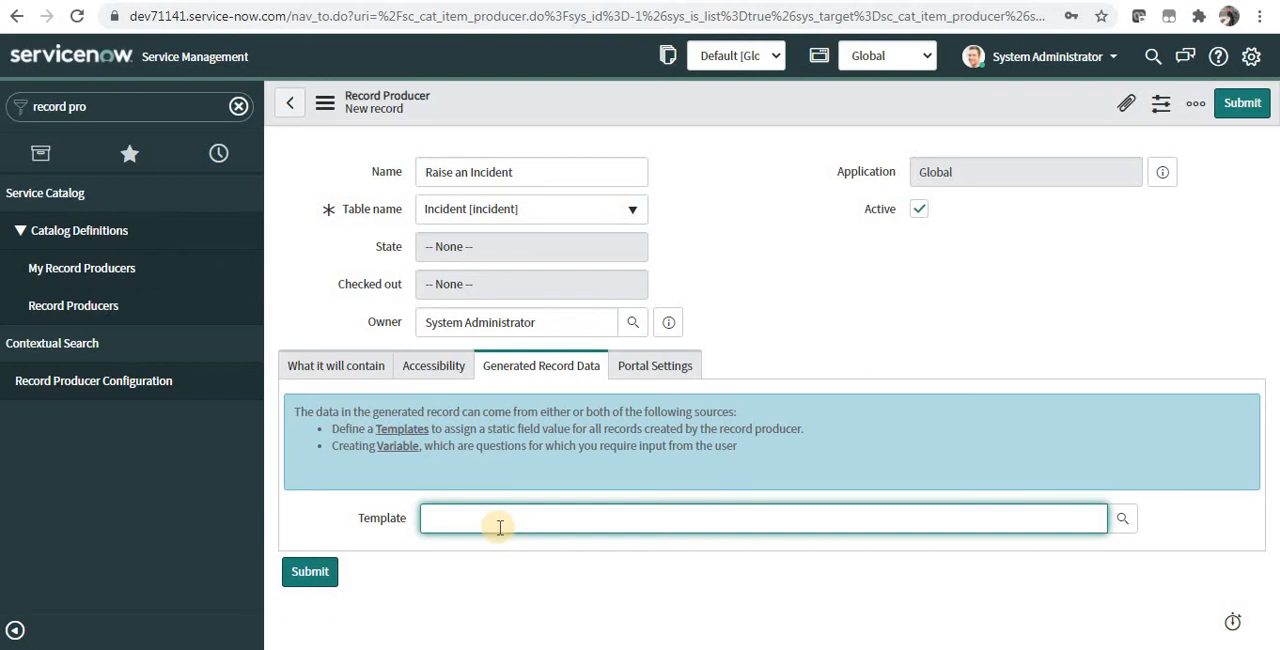
left_click(703, 378)
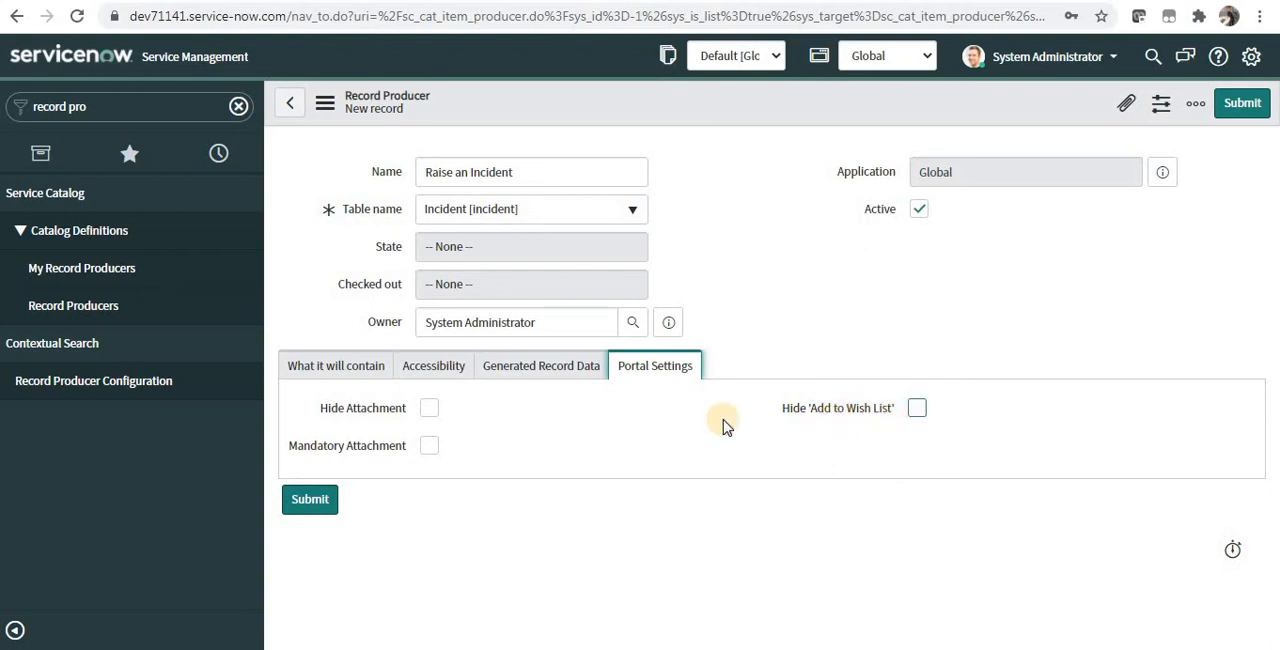
right_click(825, 110)
left_click(841, 120)
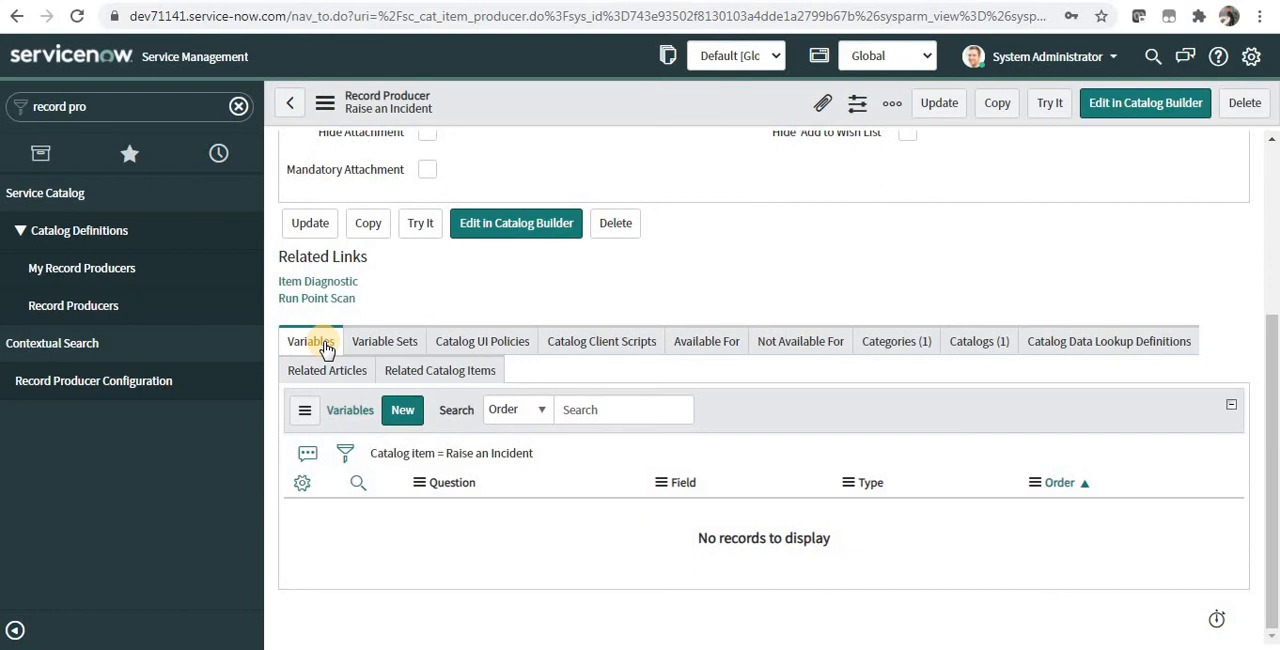
Step: Start a new variable for the record producer, mapped to the Urgency field, with the type Select Box
left_click(400, 421)
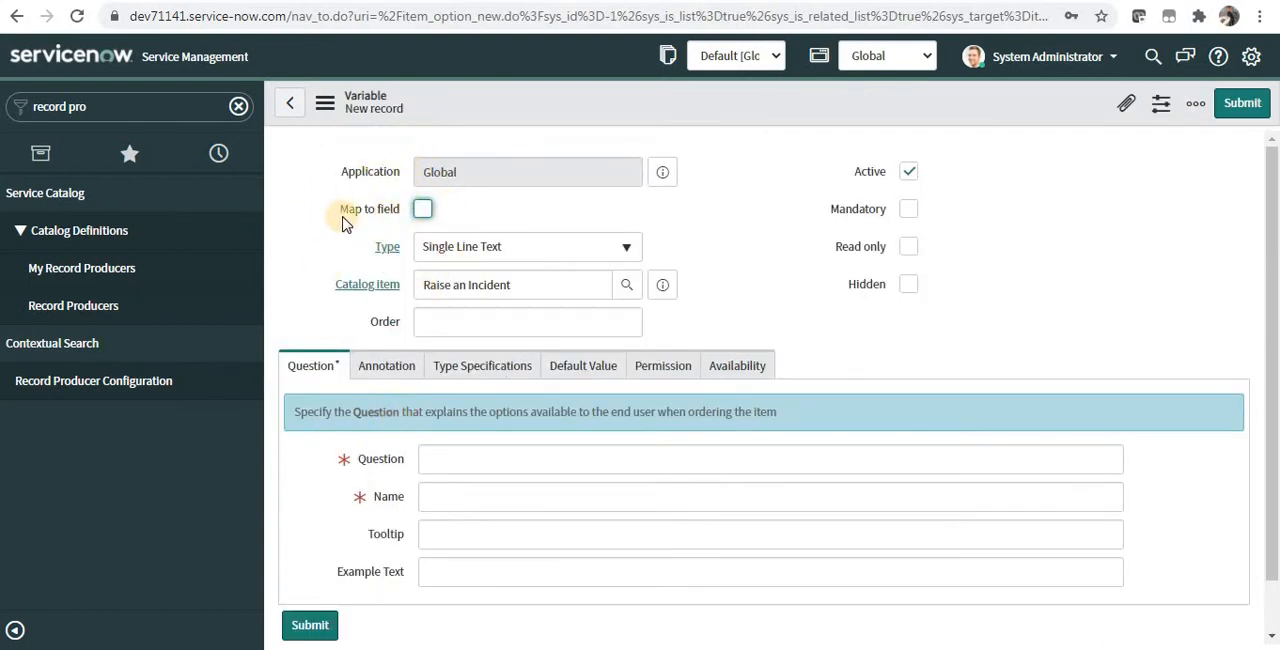
left_click(423, 209)
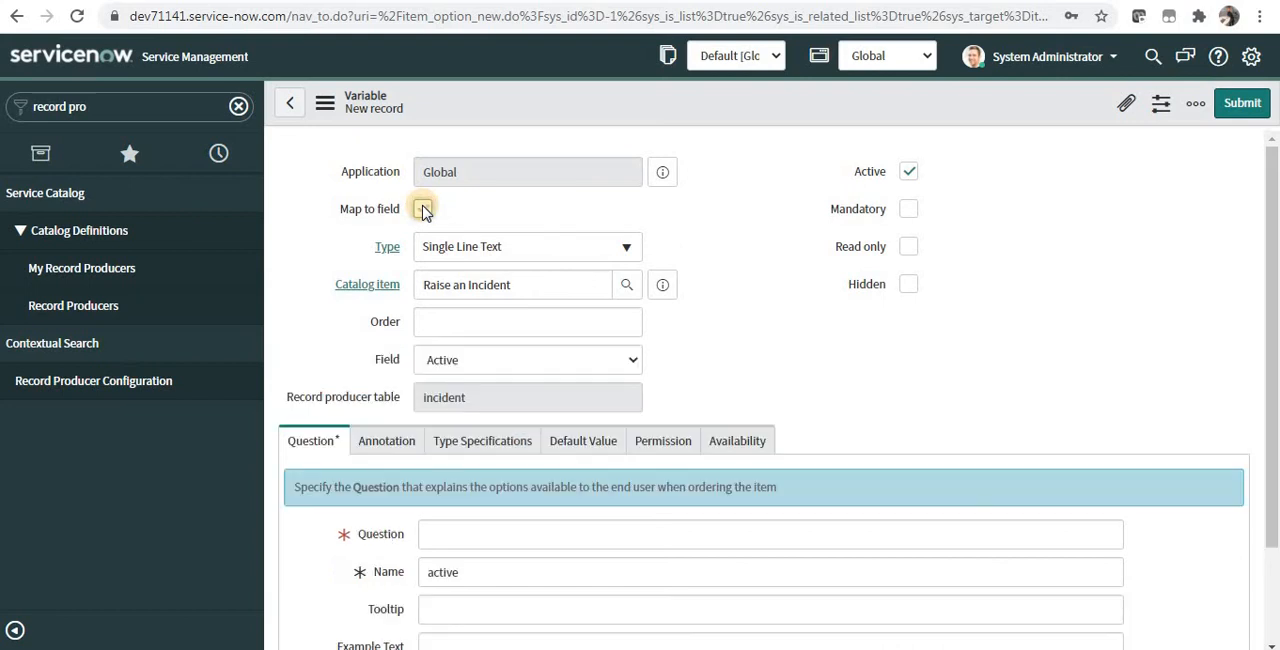
left_click(472, 360)
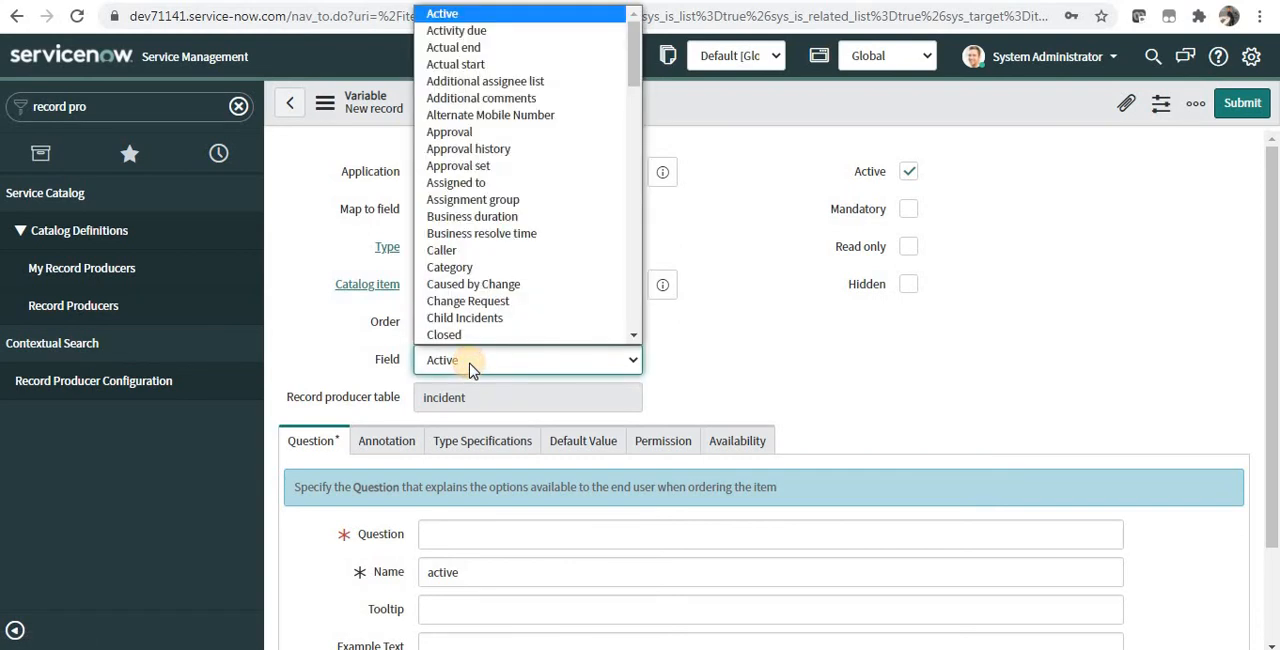
type("urg")
key("Return")
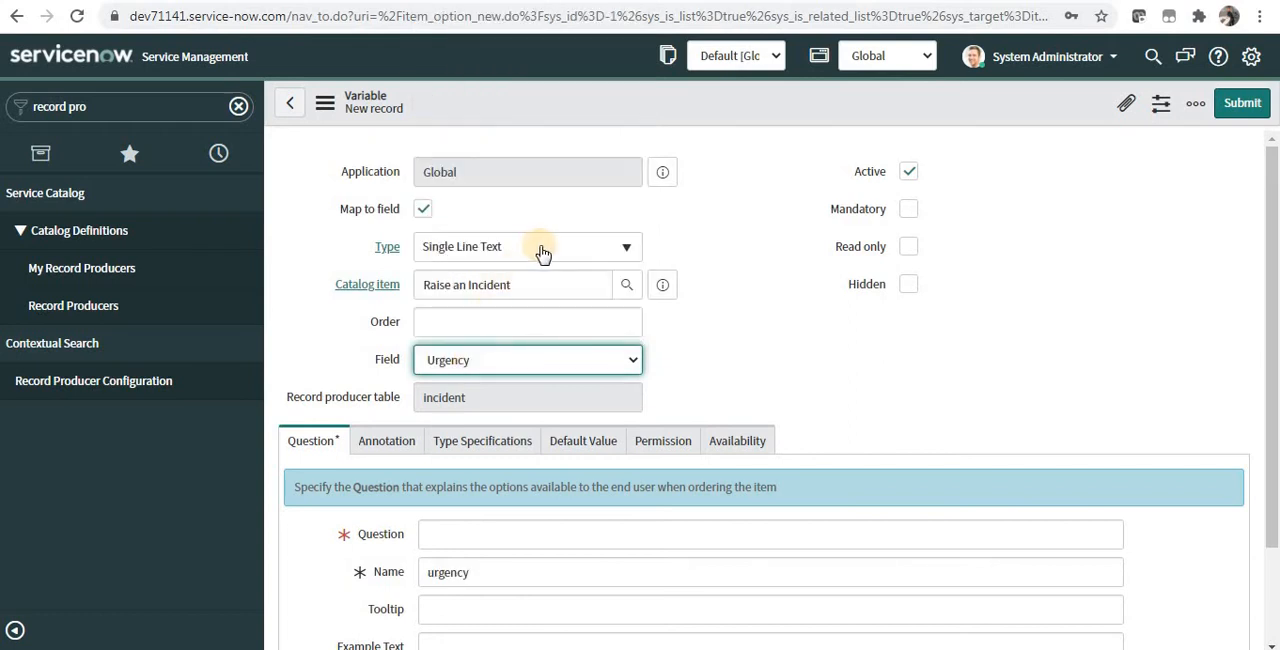
left_click(540, 250)
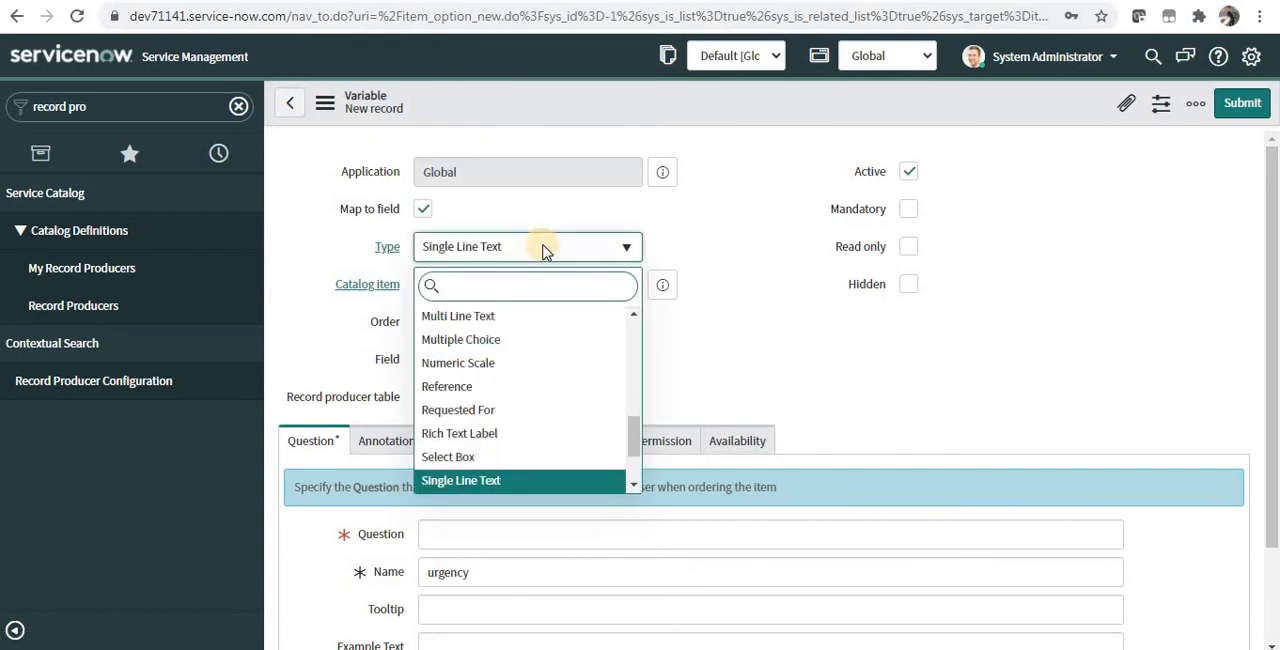
left_click(495, 466)
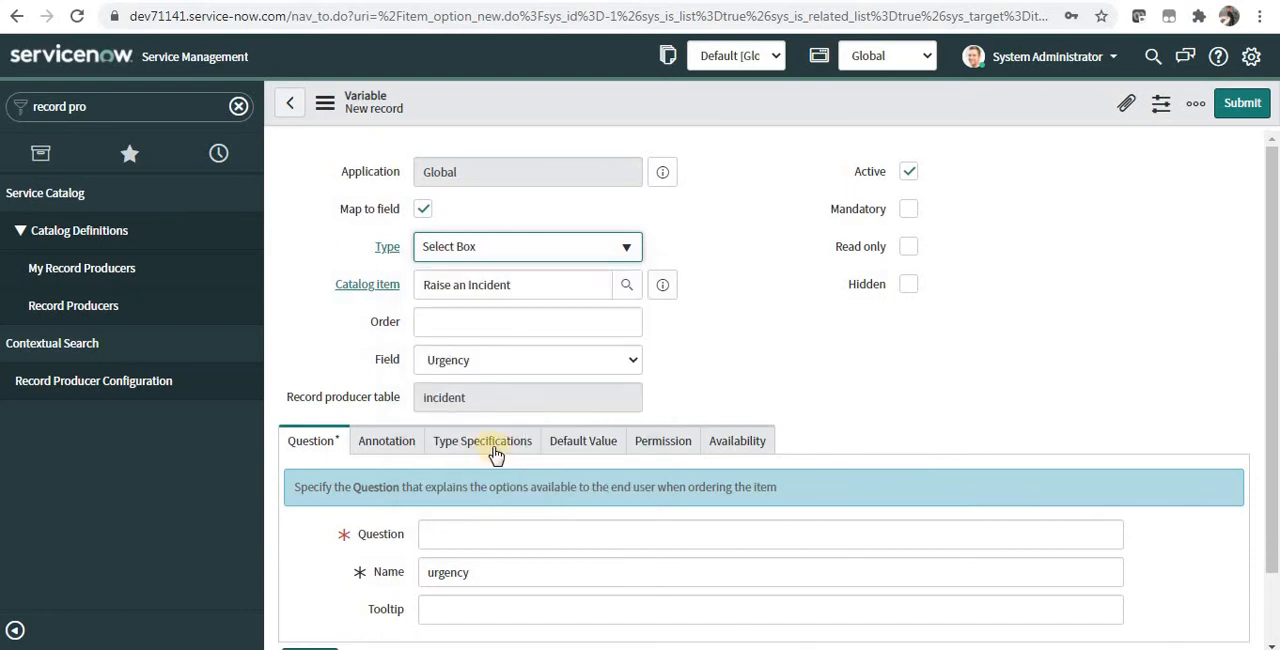
Step: Give the variable order 100 and the question "Urgency", make it mandatory, and save it
left_click(560, 320)
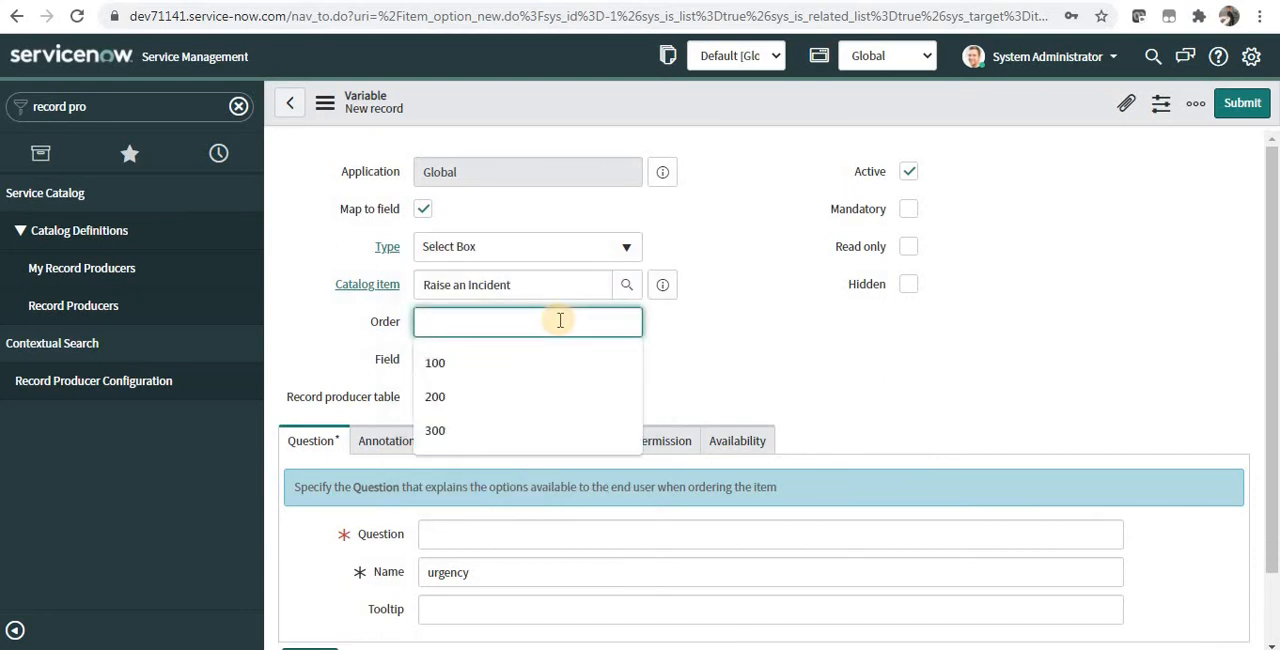
type("100")
left_click(531, 540)
type("Urgency")
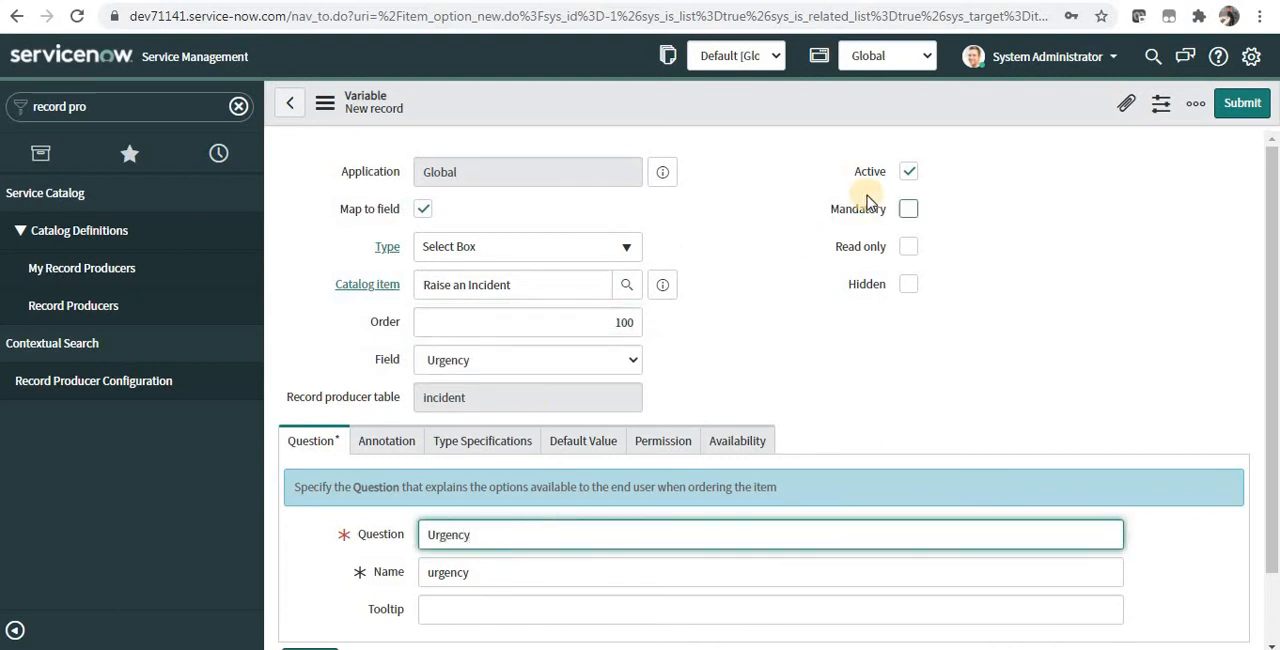
left_click(908, 211)
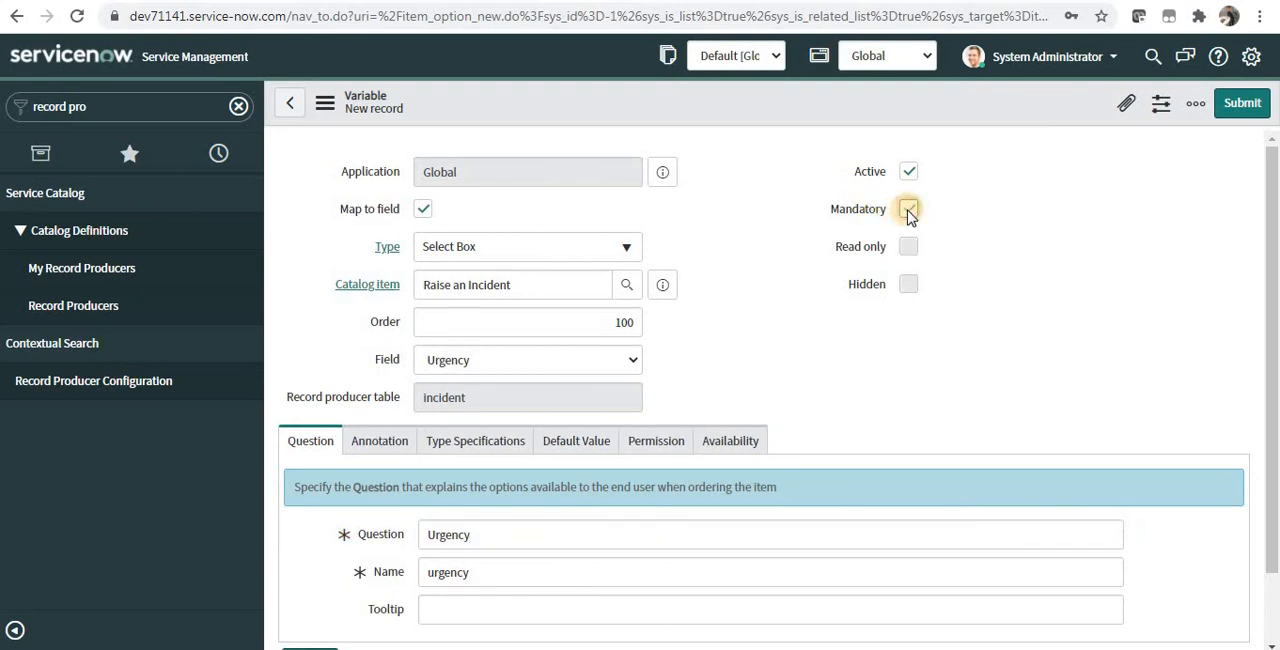
right_click(850, 107)
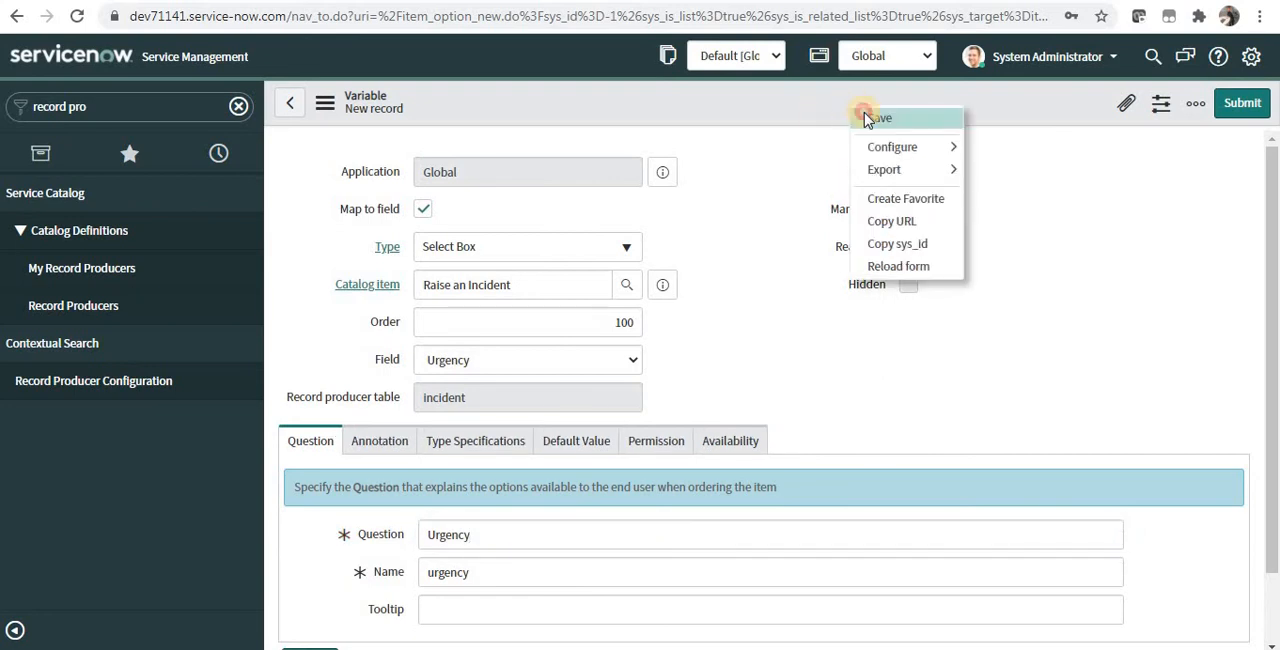
left_click(868, 118)
Step: Open the Incident table's list in a separate browser tab with Incident.LIST
left_click_drag(1271, 390, 1271, 550)
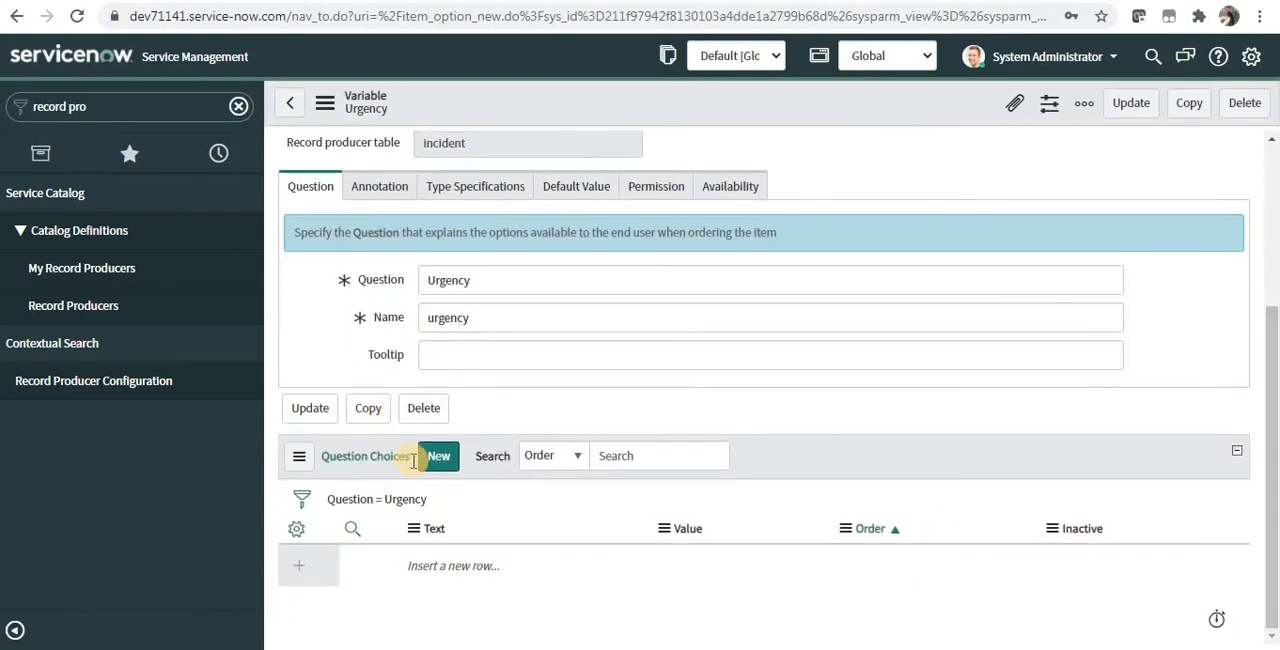
triple_click(152, 100)
type("Incident.LIS")
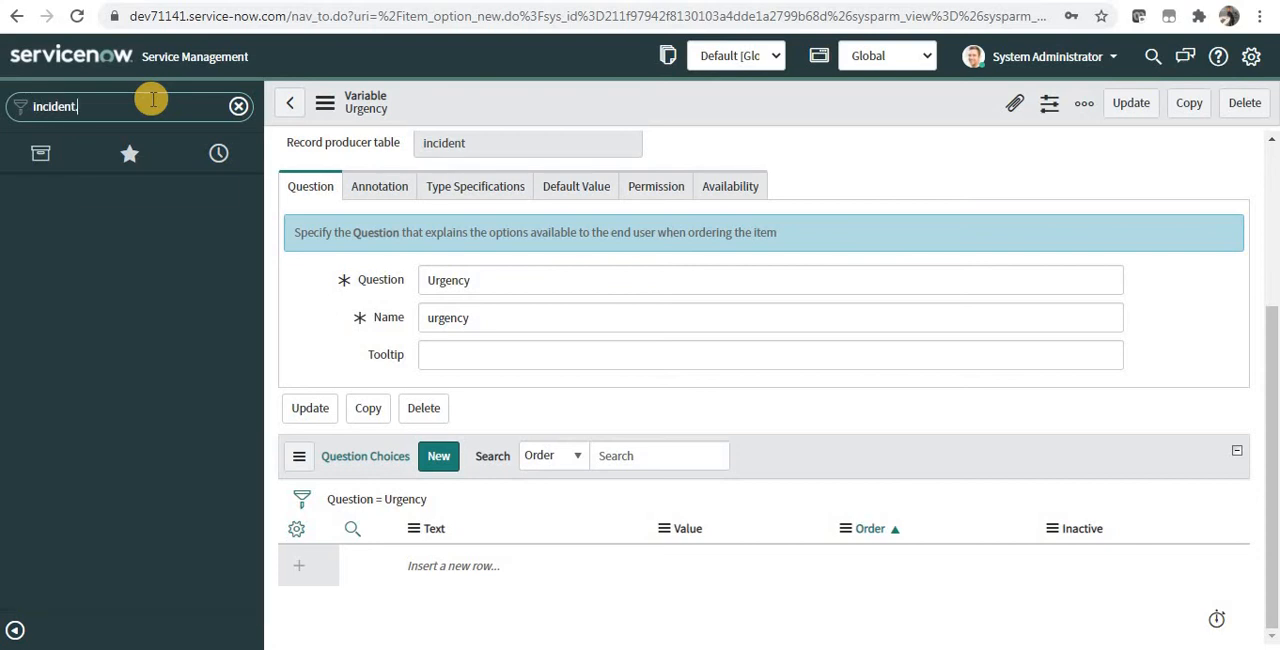
type("T")
key("Return")
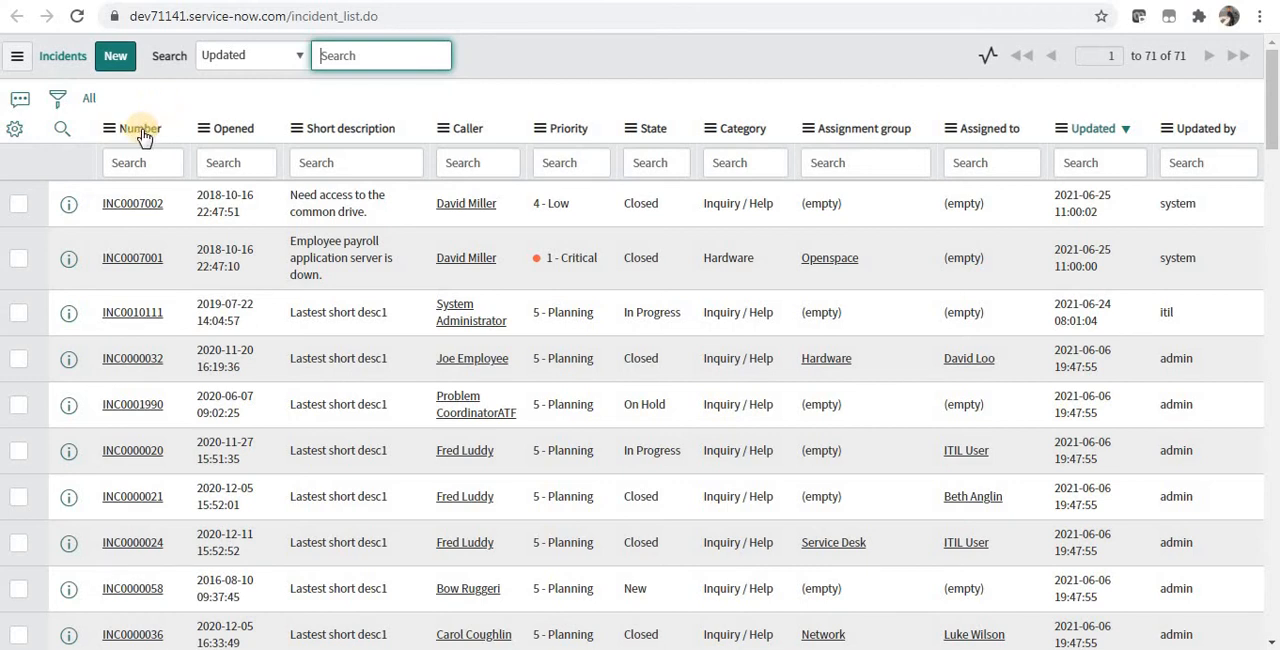
Step: Open the first incident in the list and show the dictionary entry of its Urgency field
left_click(135, 205)
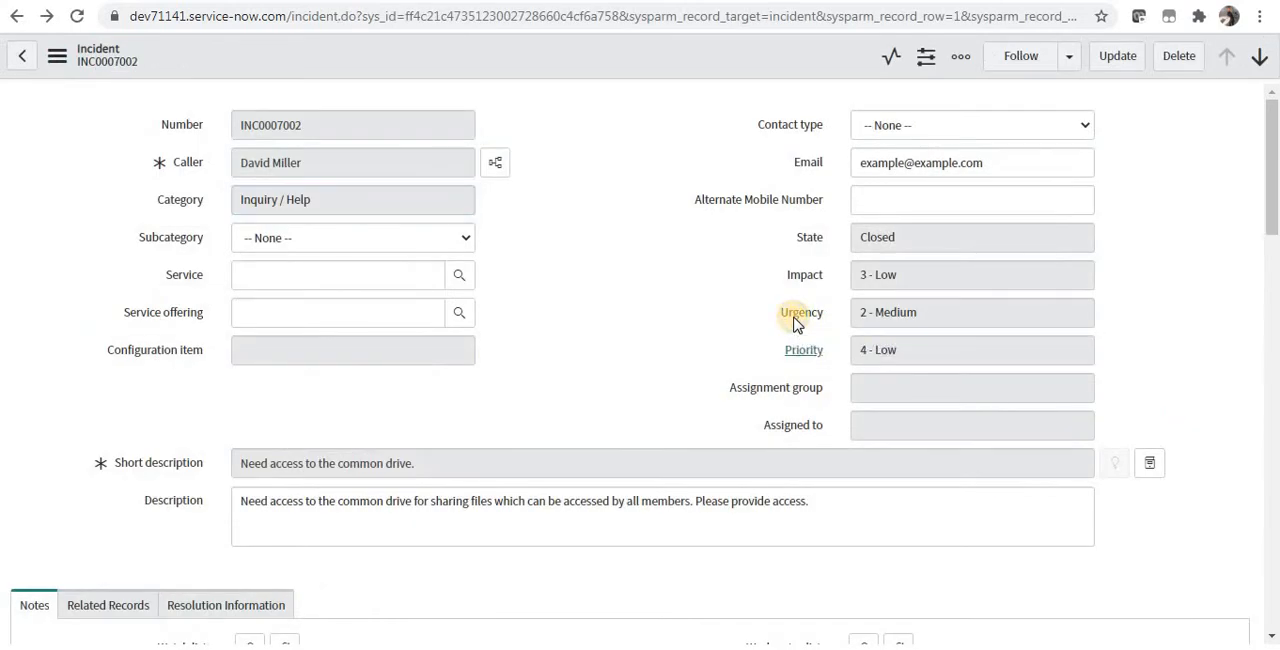
right_click(795, 320)
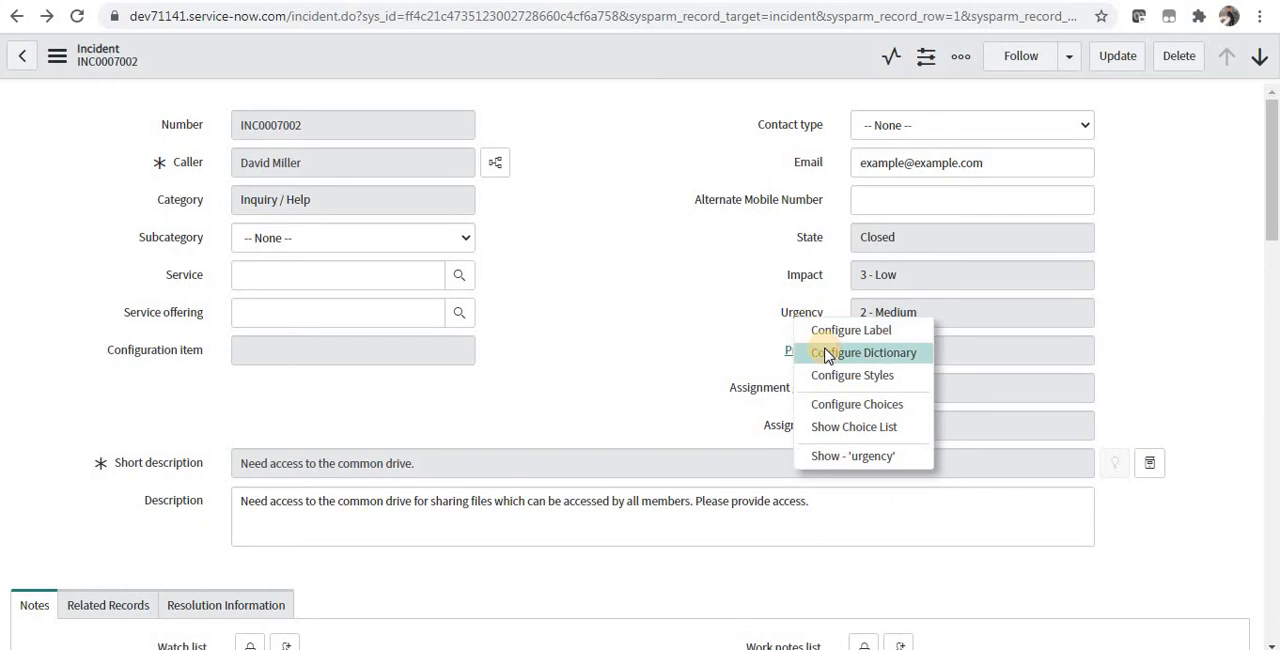
left_click(827, 354)
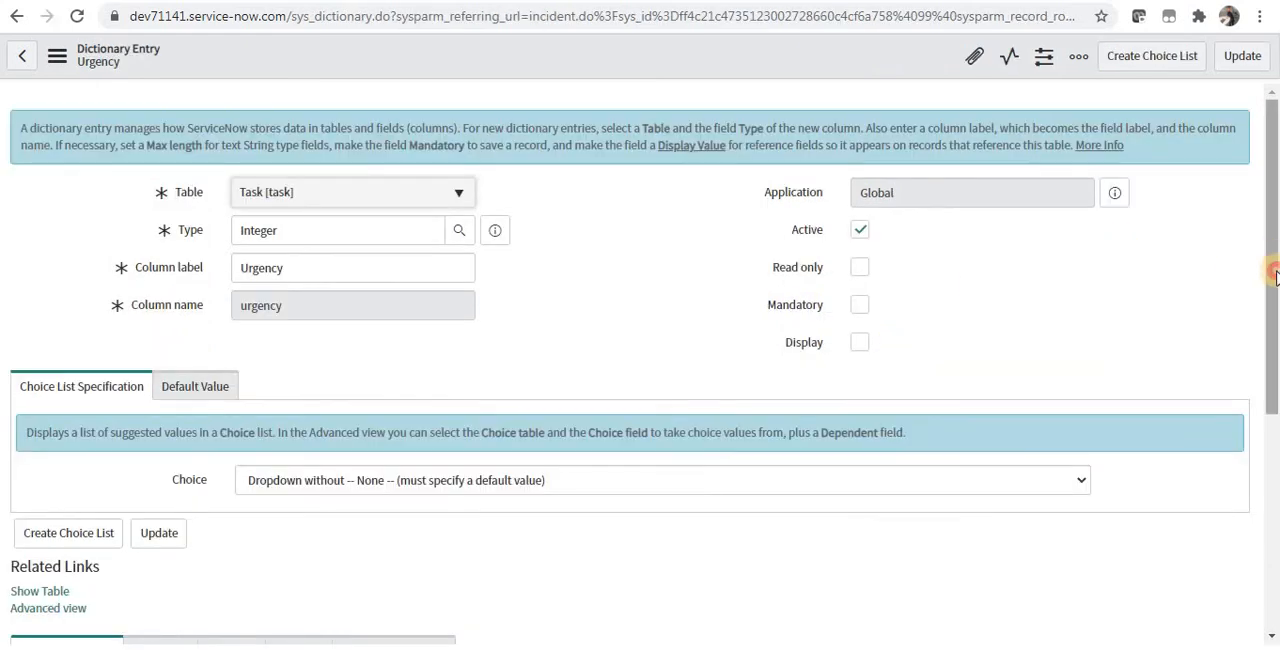
Step: Examine the labels and values of the choices defined for the Urgency dictionary entry
left_click(1266, 400)
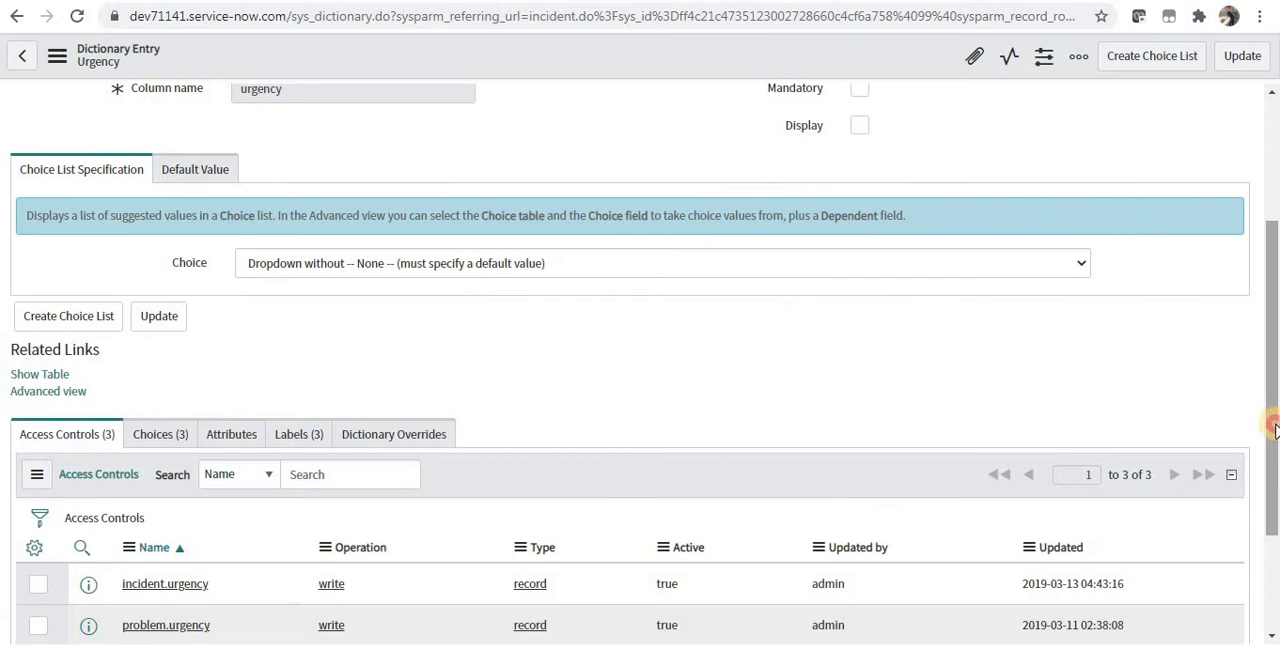
scroll(615, 445, "down", 1)
left_click(170, 400)
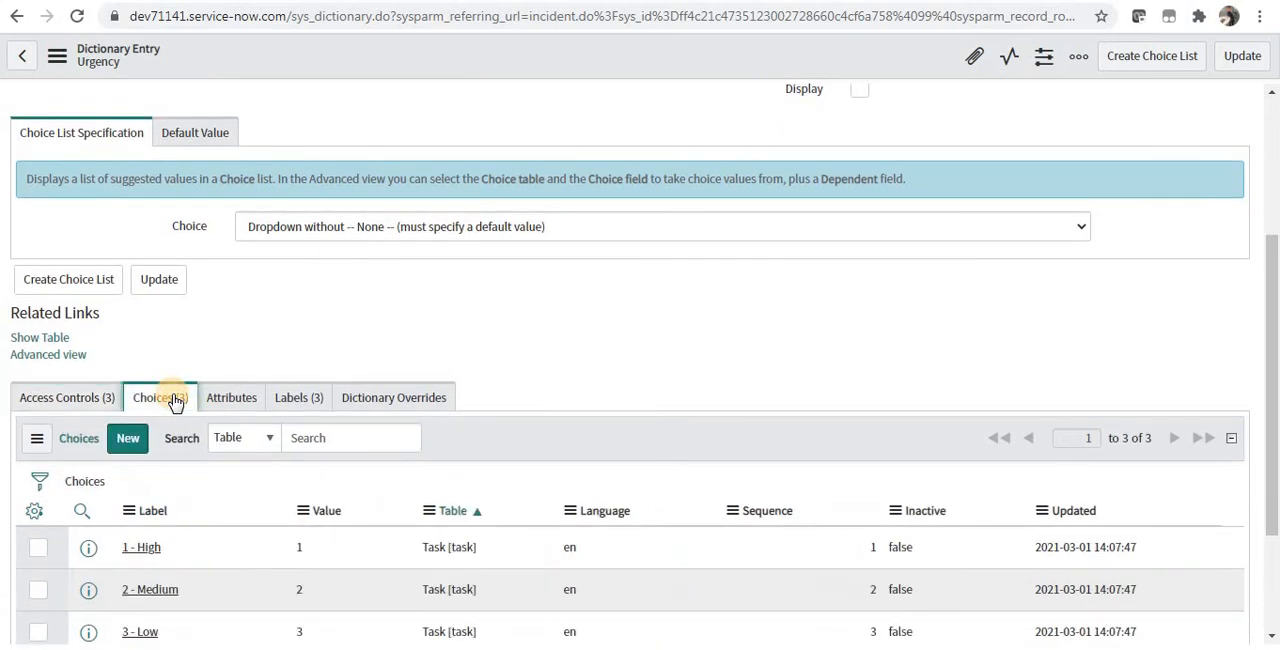
scroll(224, 574, "down", 1)
left_click(208, 509)
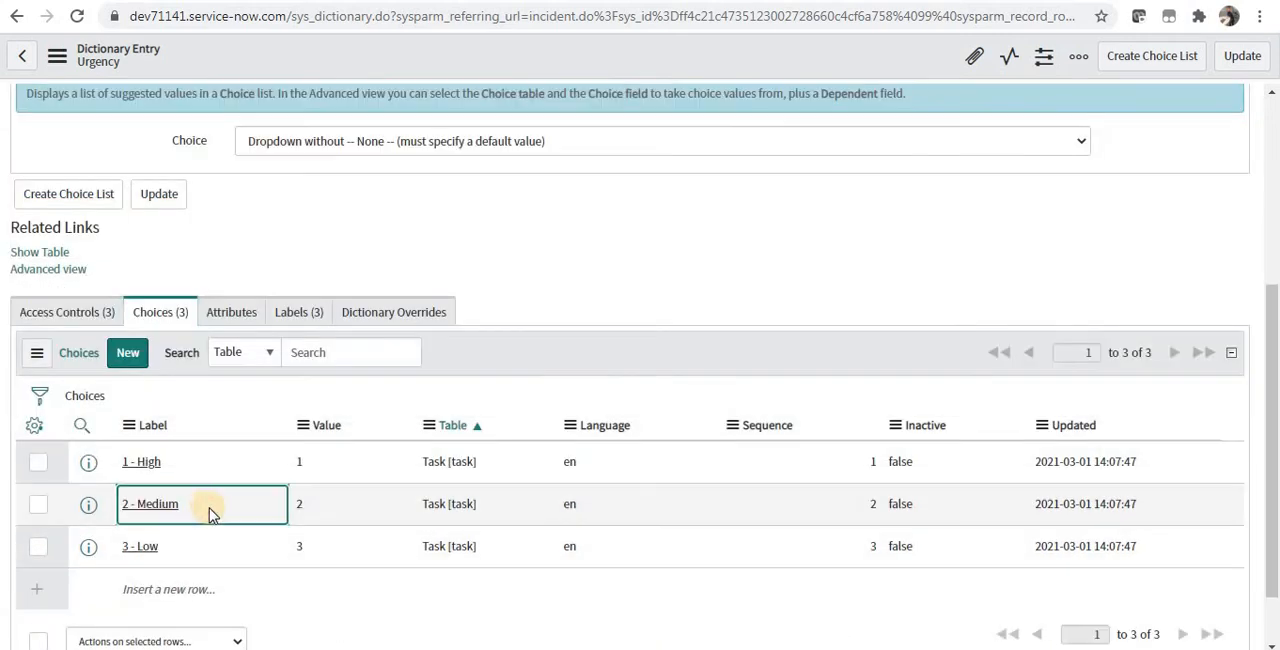
left_click(218, 551)
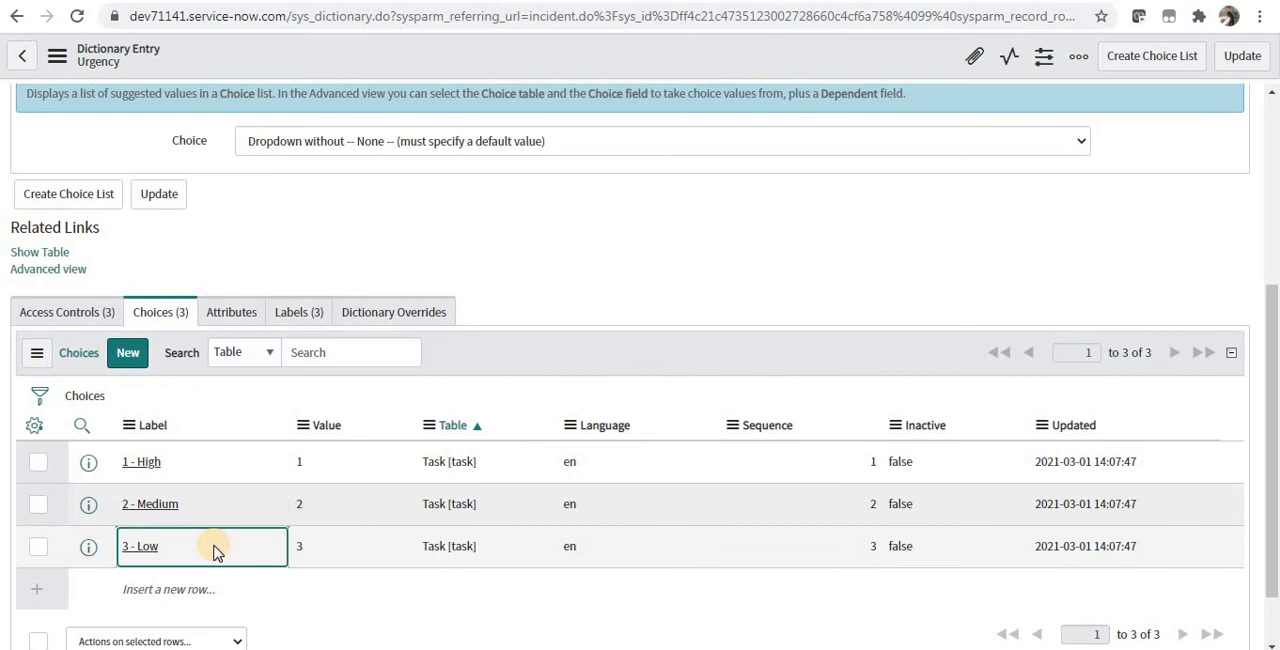
left_click(210, 462)
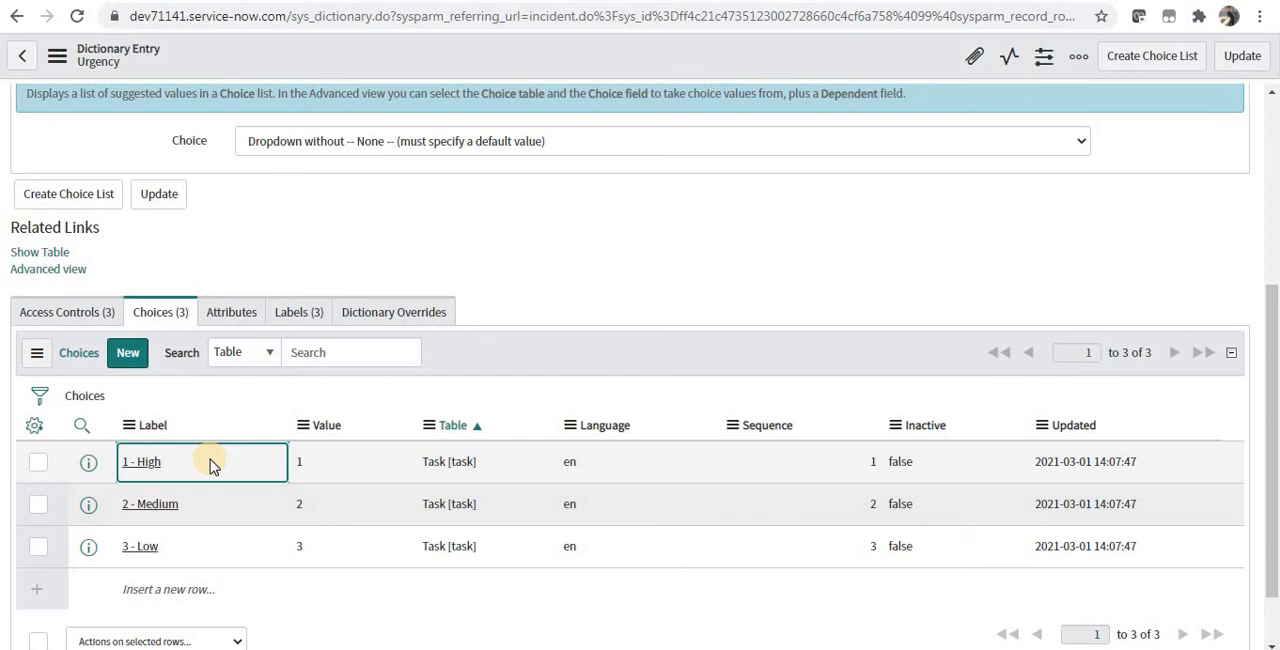
Step: Copy the "2 - Medium" label and submit it as an Urgency question choice with value 2
left_click(207, 509)
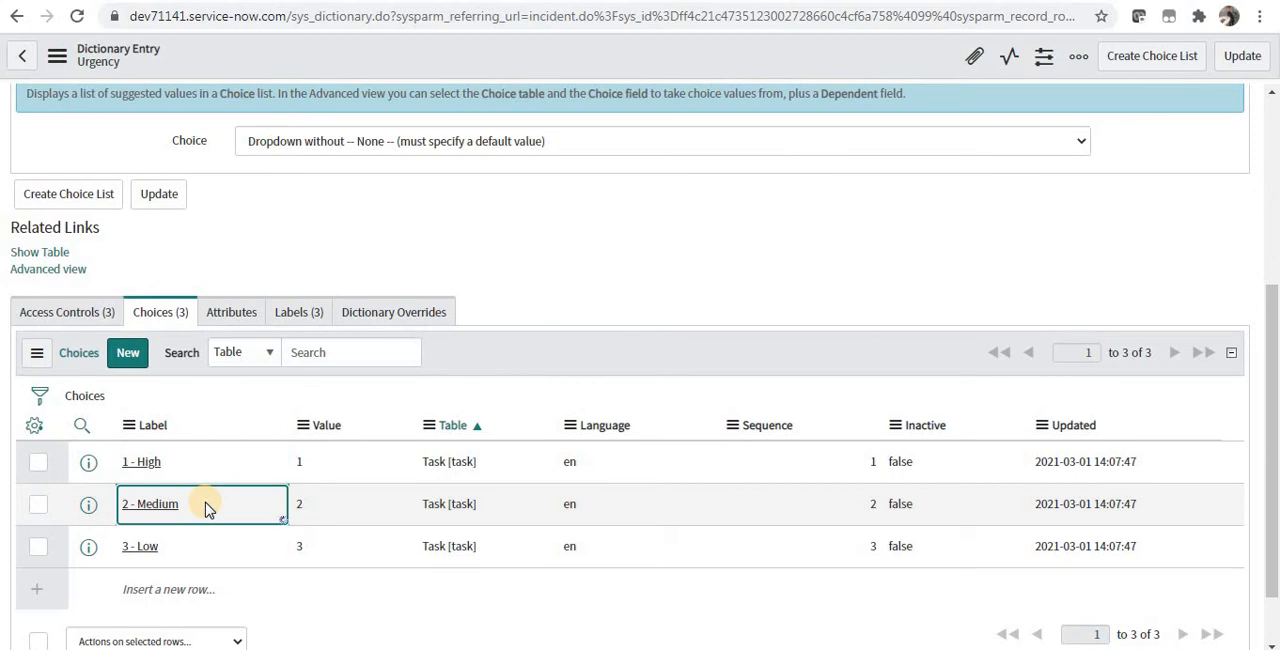
double_click(206, 505)
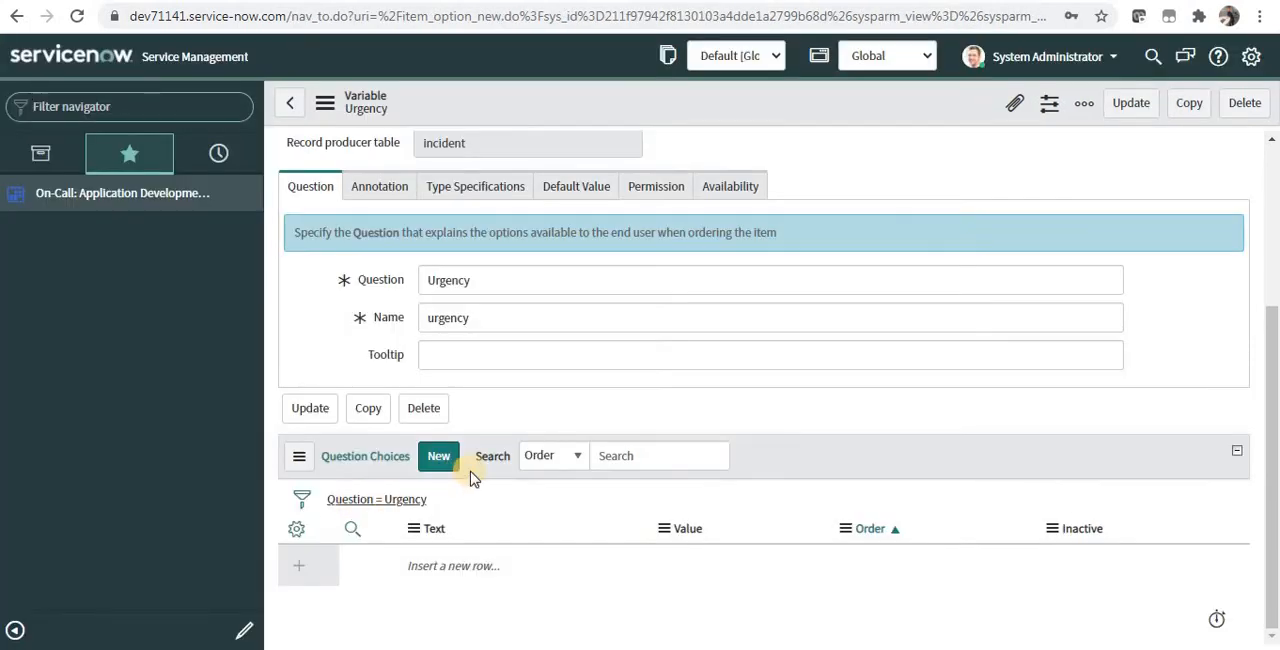
left_click(456, 462)
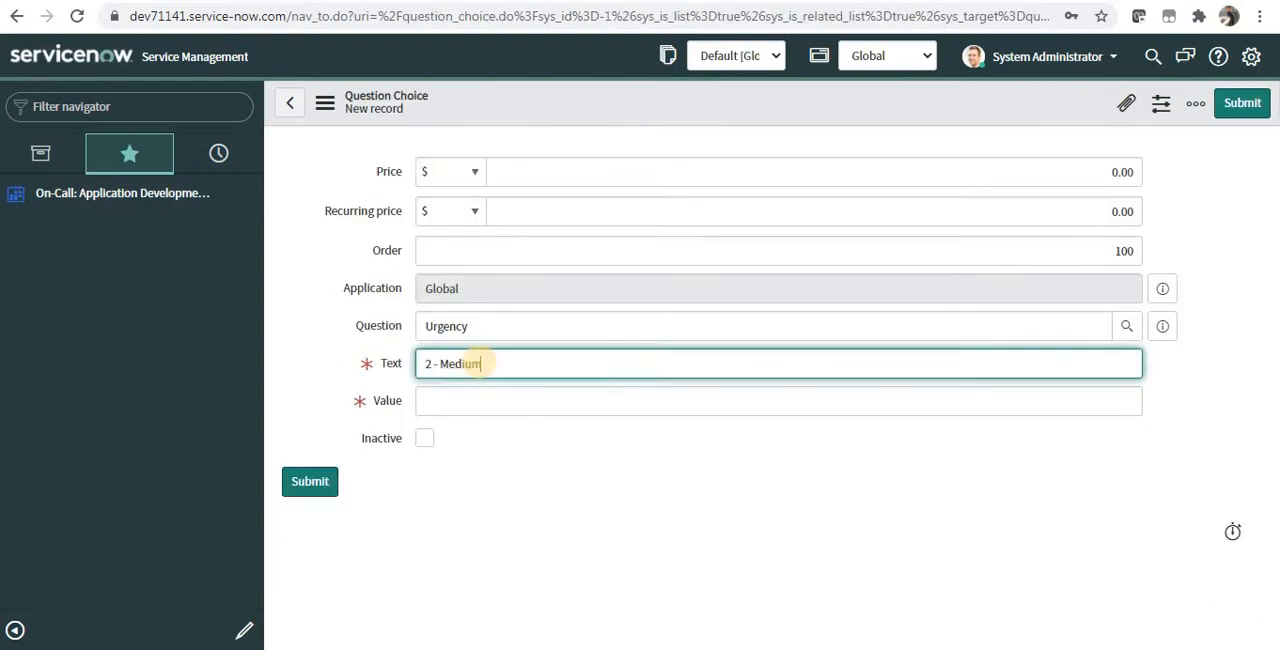
key("Tab")
type("2")
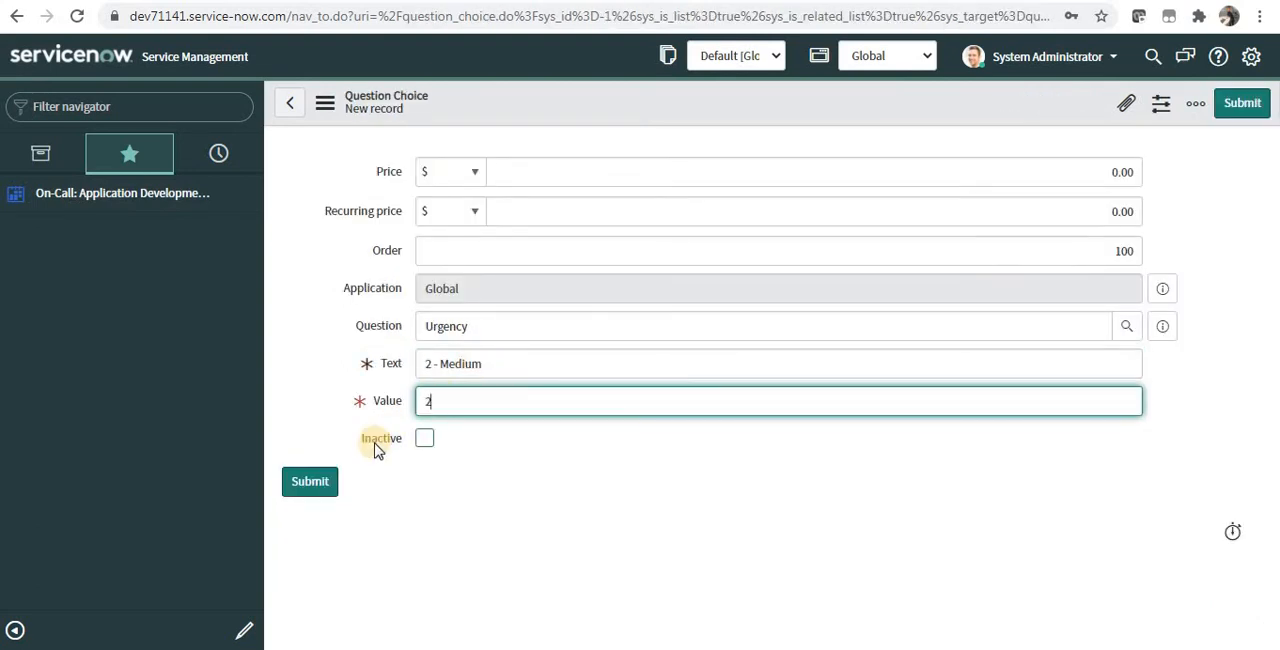
left_click(312, 488)
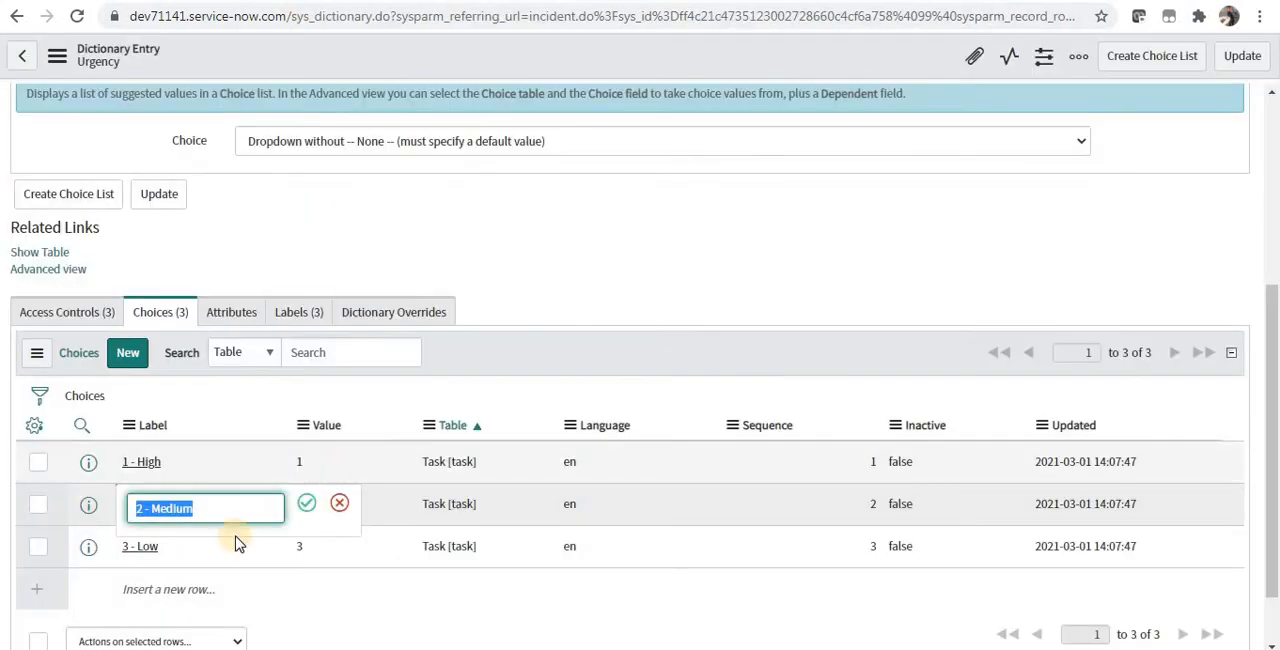
Step: Copy the "3 - Low" label and save it as an Urgency question choice with value 3
left_click(183, 549)
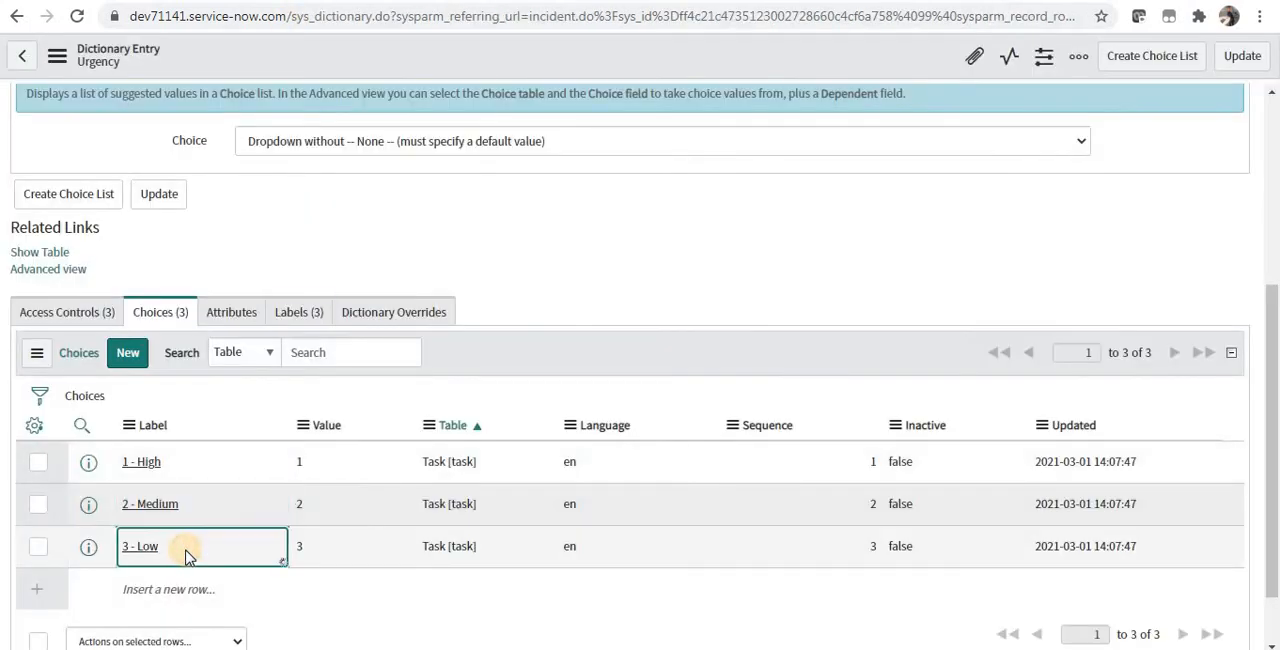
double_click(186, 550)
left_click(339, 545)
left_click(190, 1)
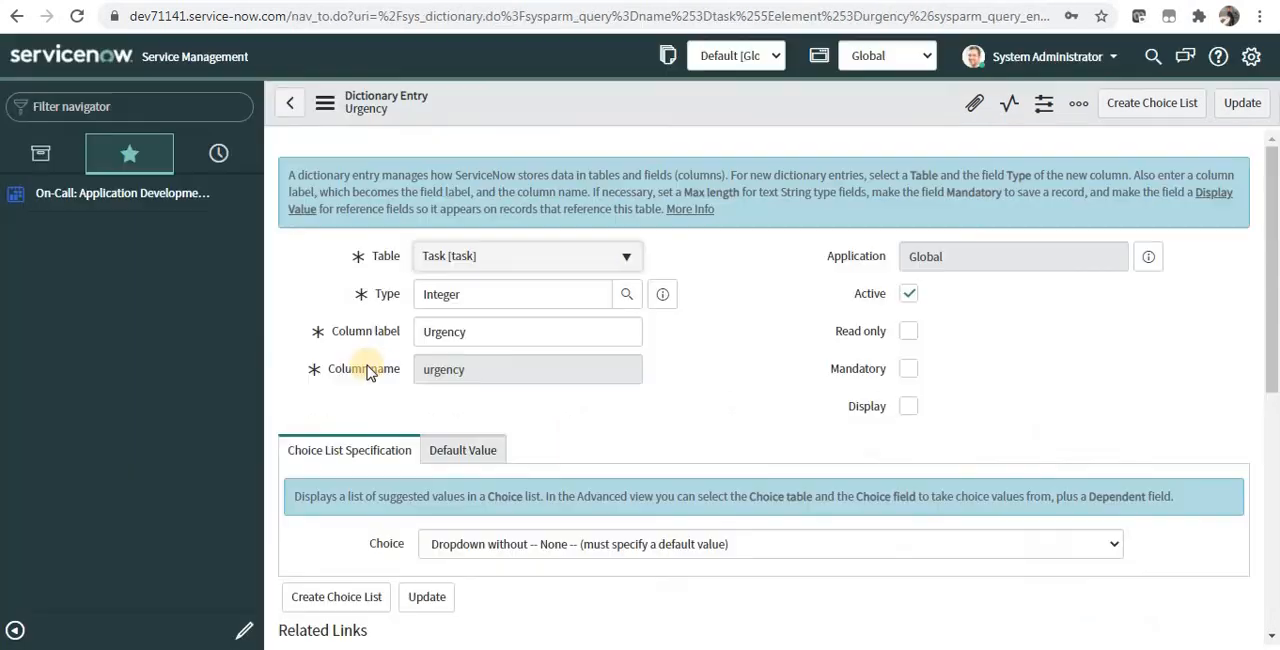
scroll(1273, 470, "down", 10)
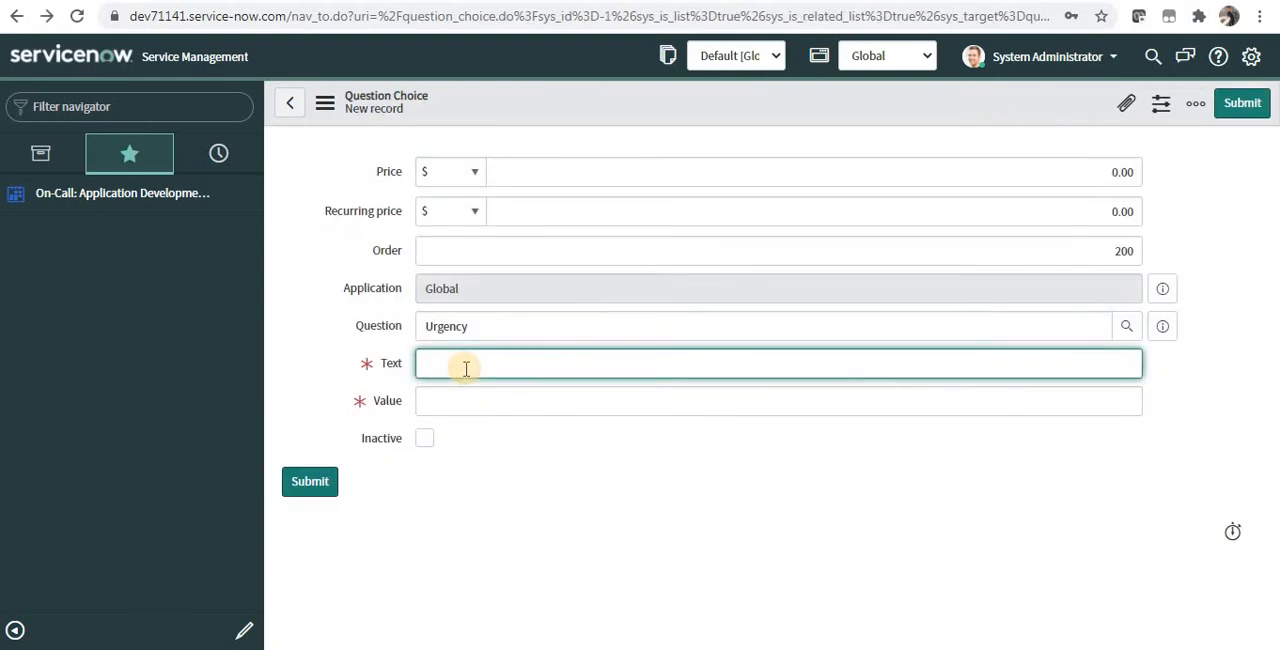
type("3 - Low")
key("Tab")
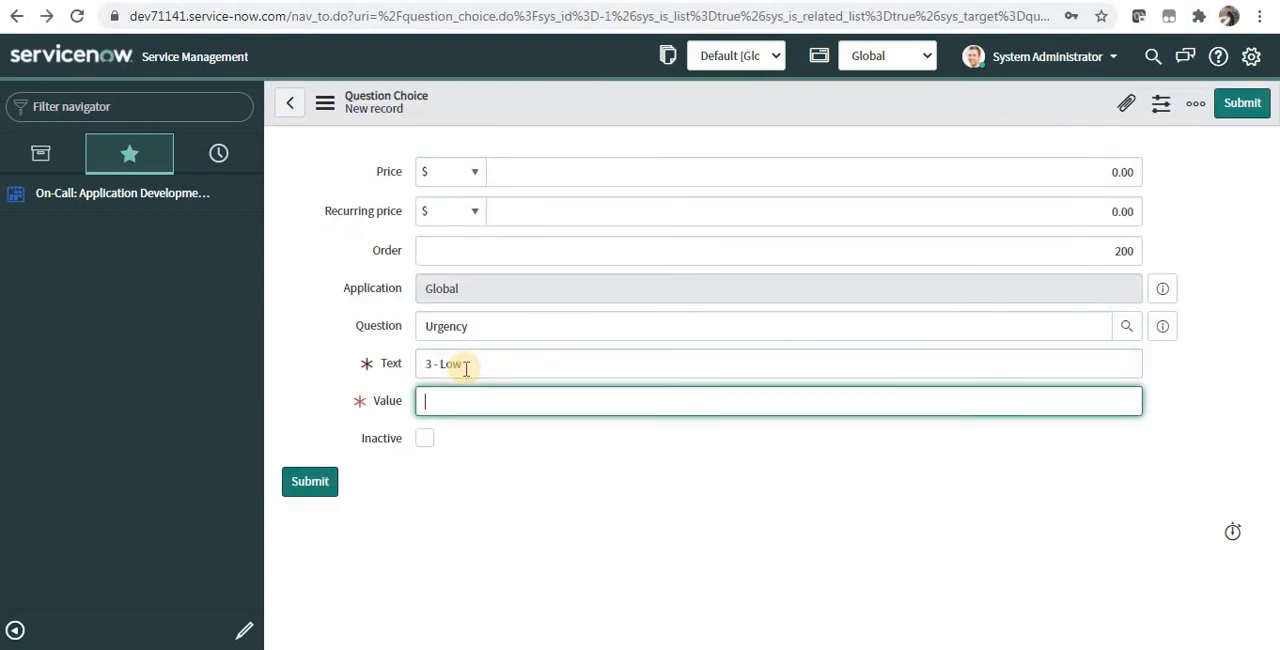
type("3")
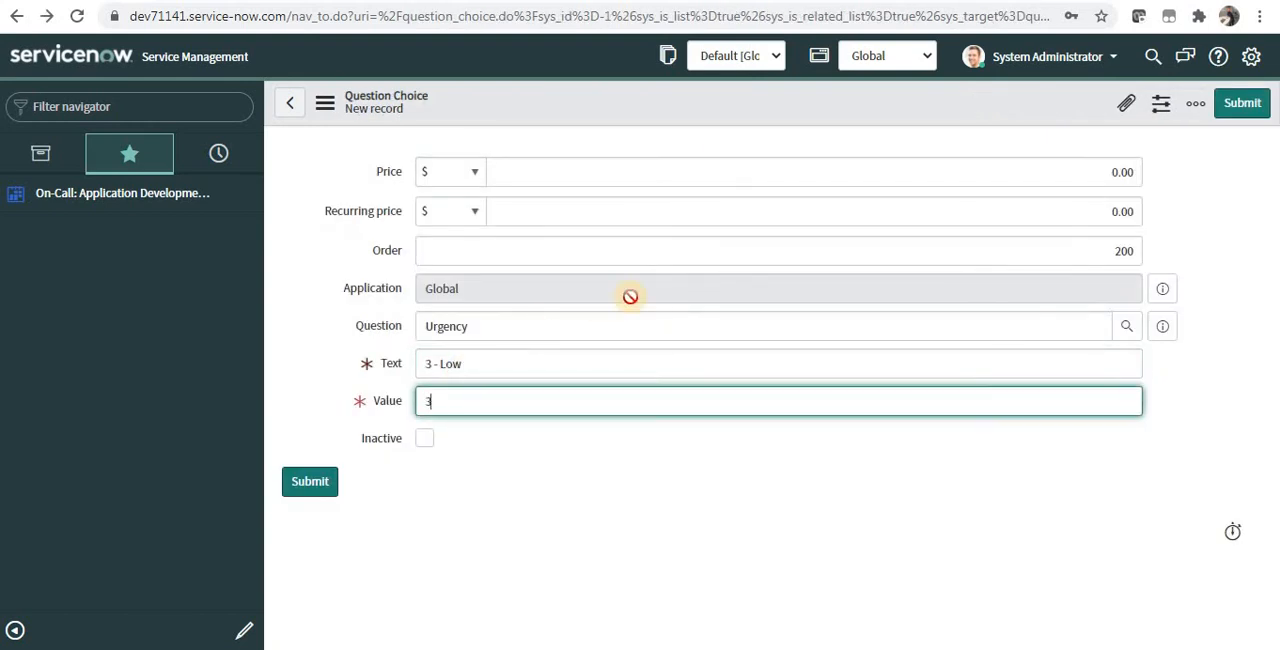
right_click(785, 110)
left_click(797, 118)
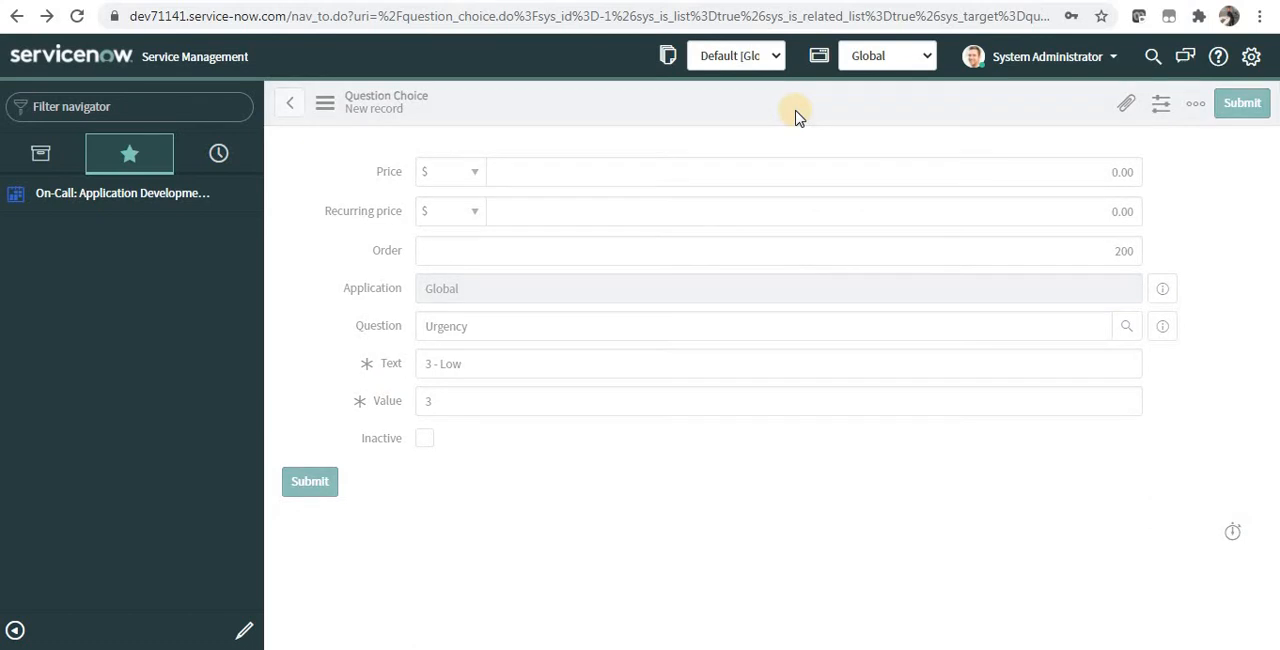
Step: Create a new Raise an Incident variable of type Multi Line Text with order 200, mapped to the Short description field
left_click(296, 105)
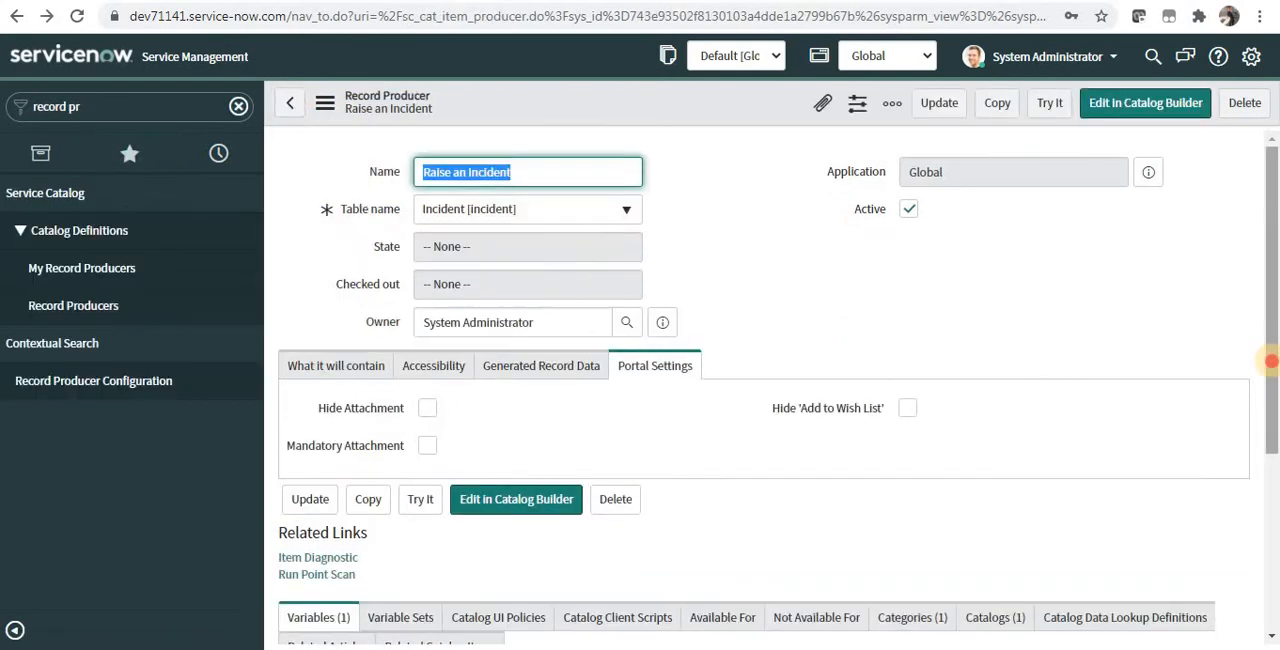
left_click_drag(1272, 362, 1275, 539)
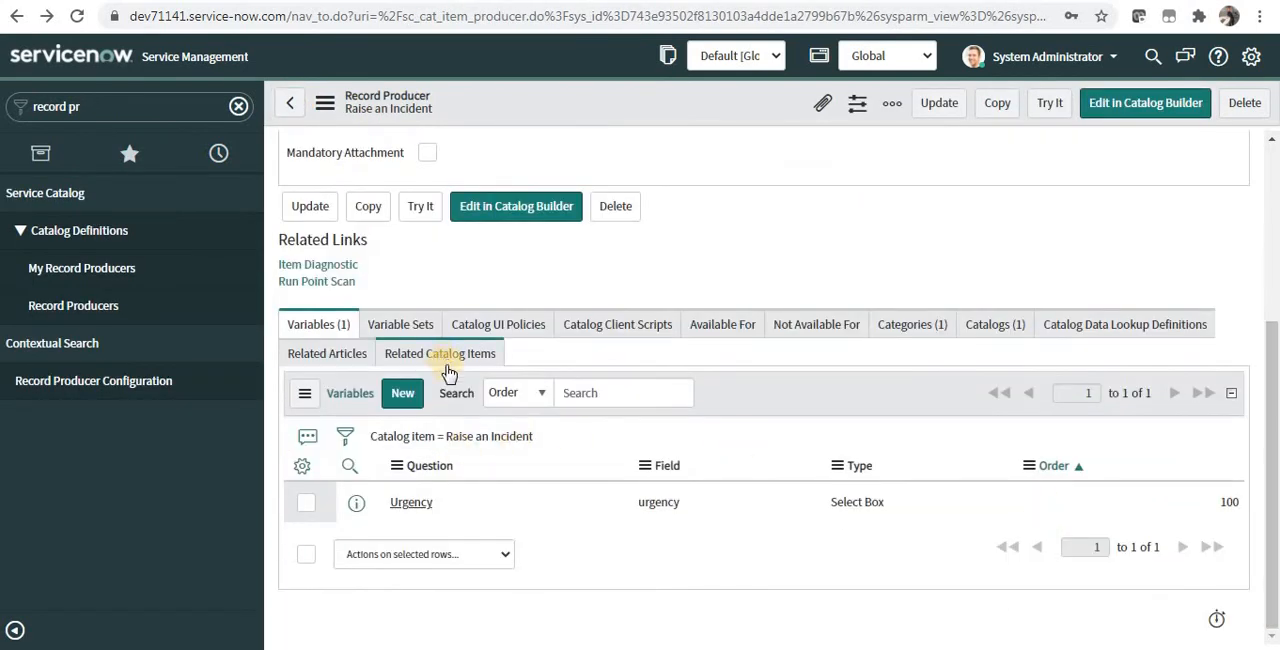
left_click(412, 396)
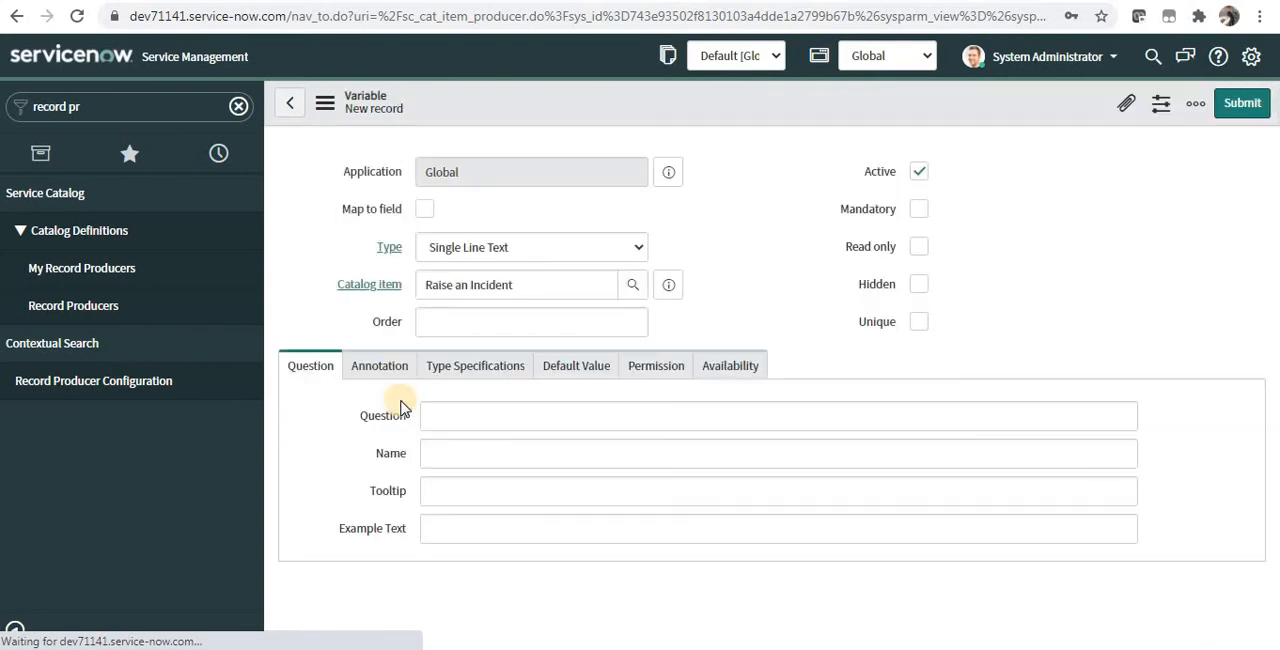
left_click(425, 211)
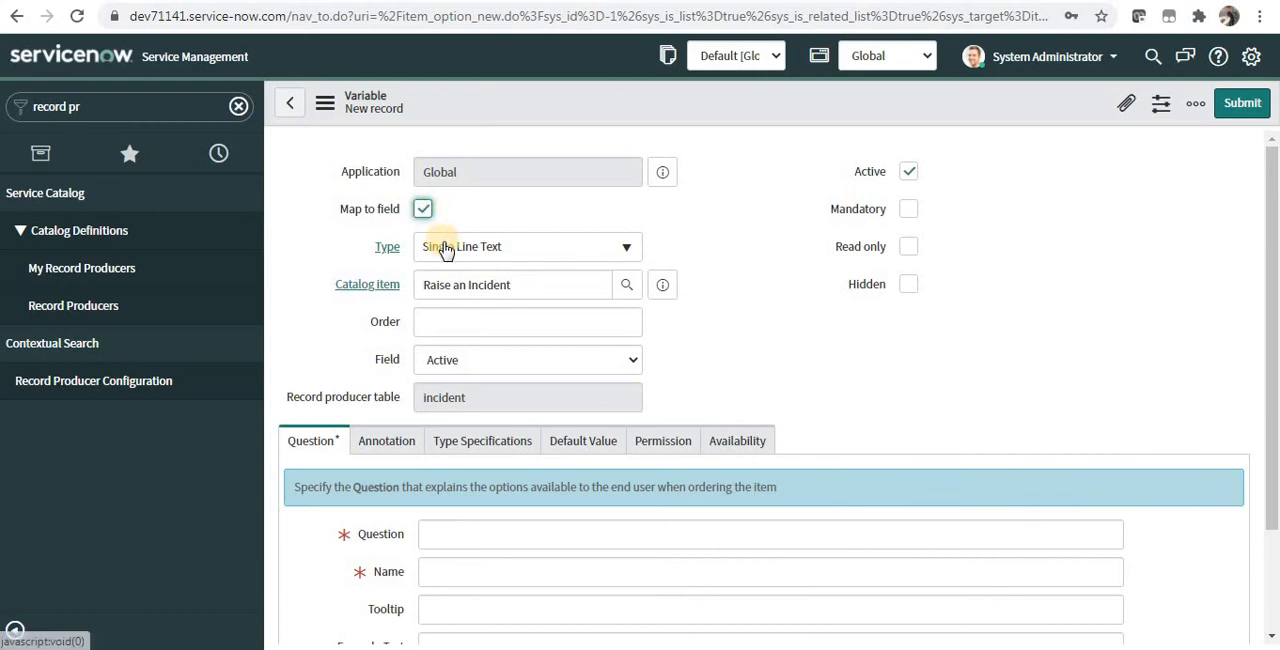
left_click(480, 256)
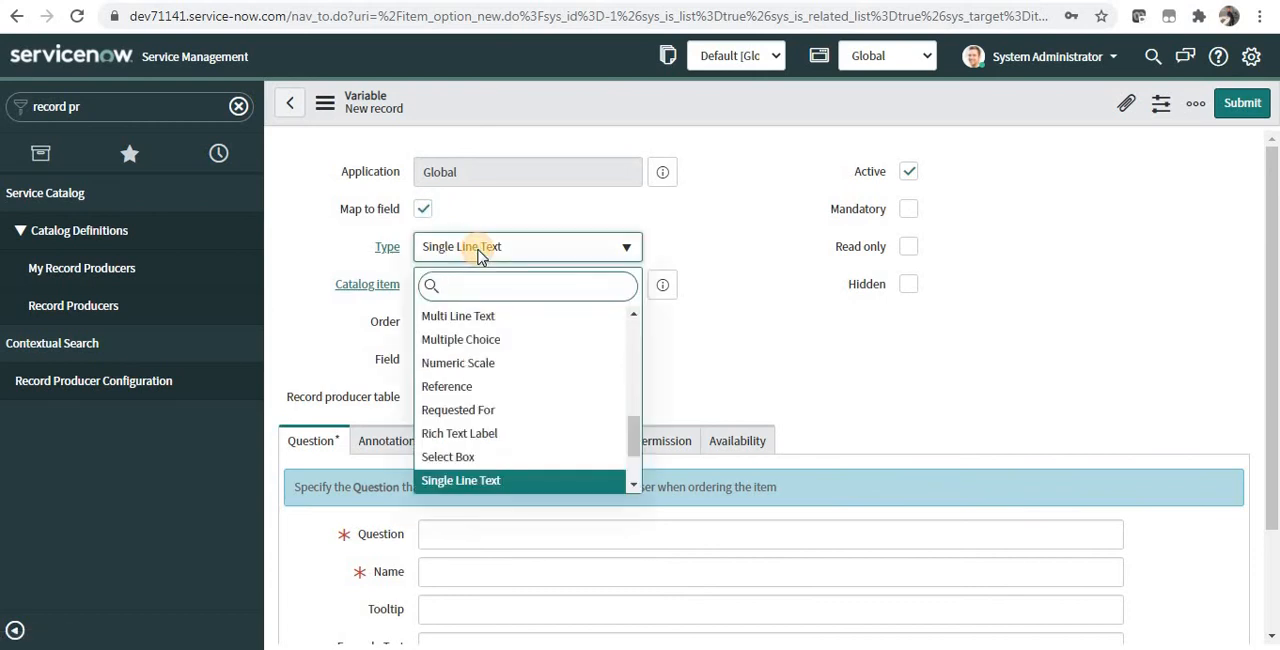
left_click(478, 316)
left_click(475, 321)
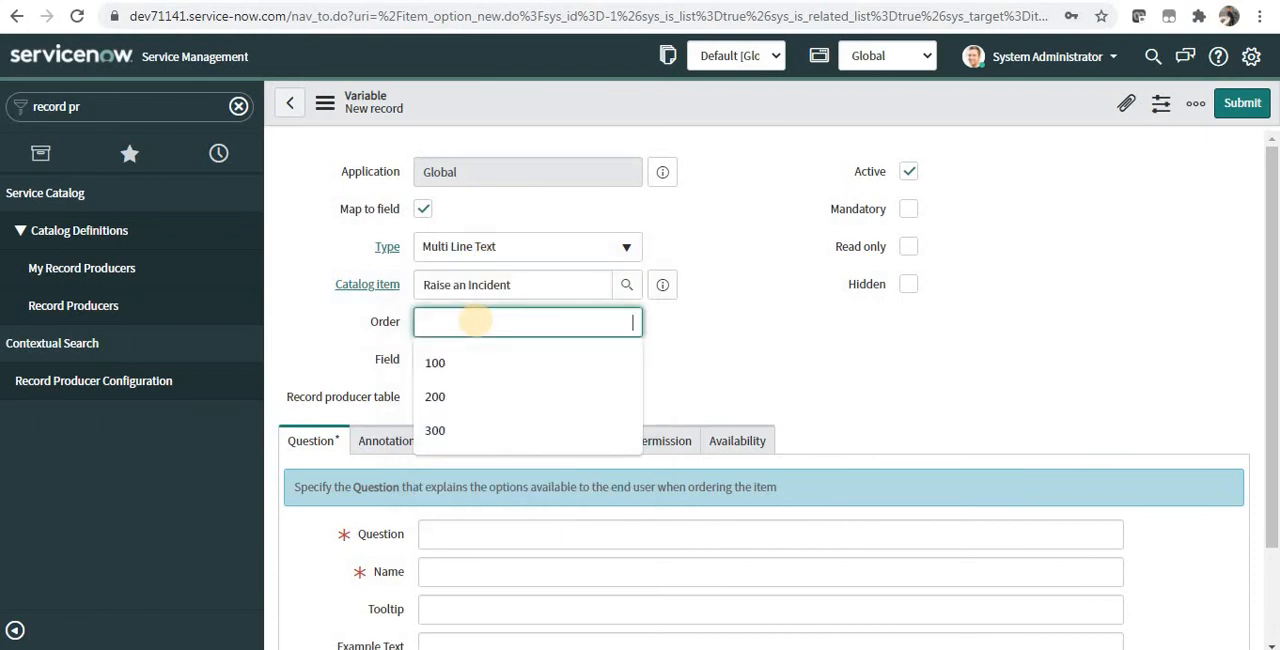
type("300")
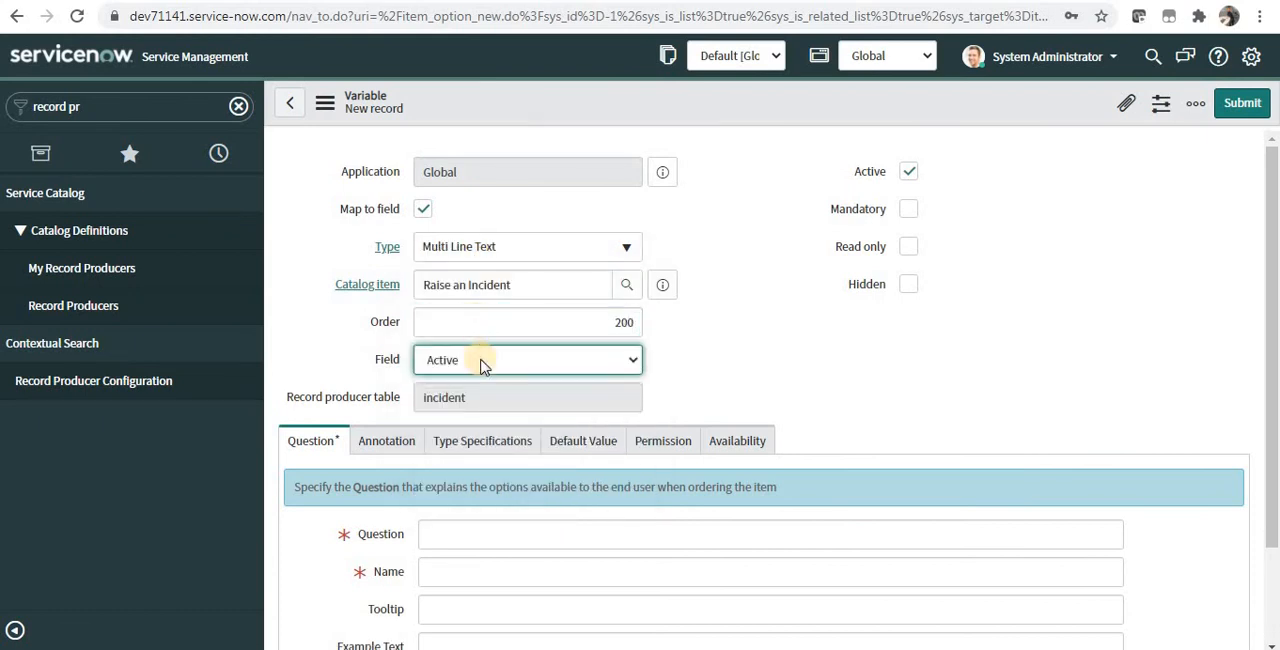
left_click(480, 362)
left_click(484, 368)
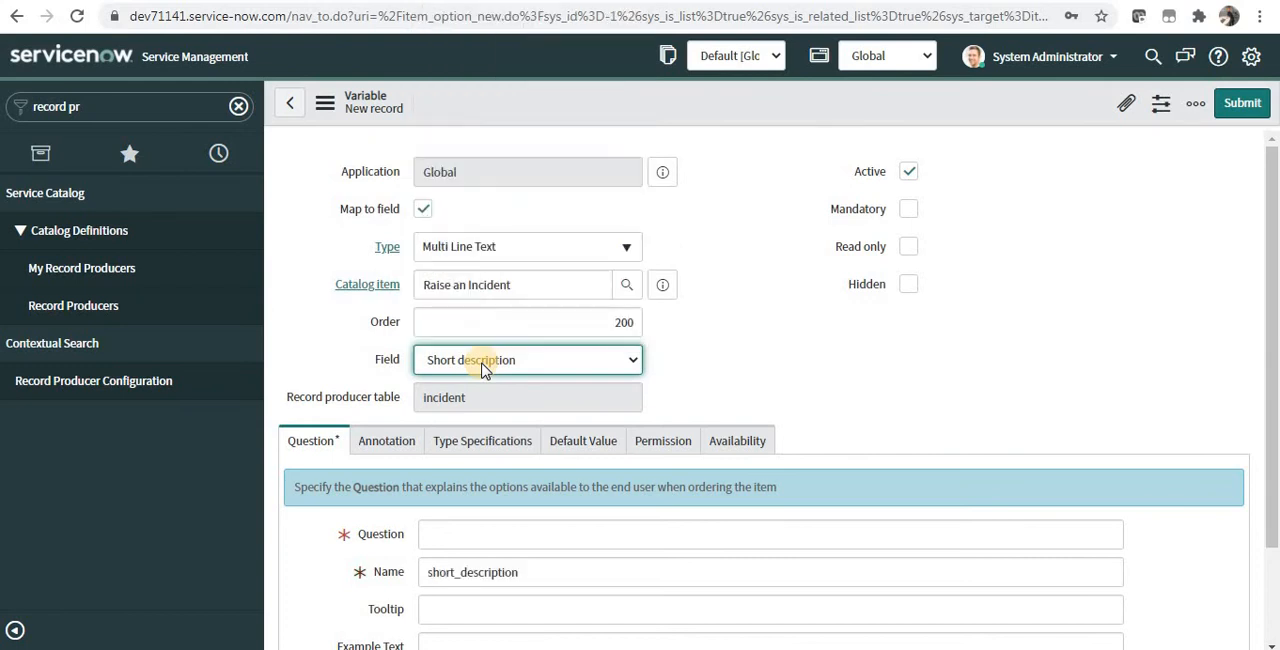
Step: Enter "What is your issue?" as the variable's question, make it mandatory and save the variable
left_click(476, 537)
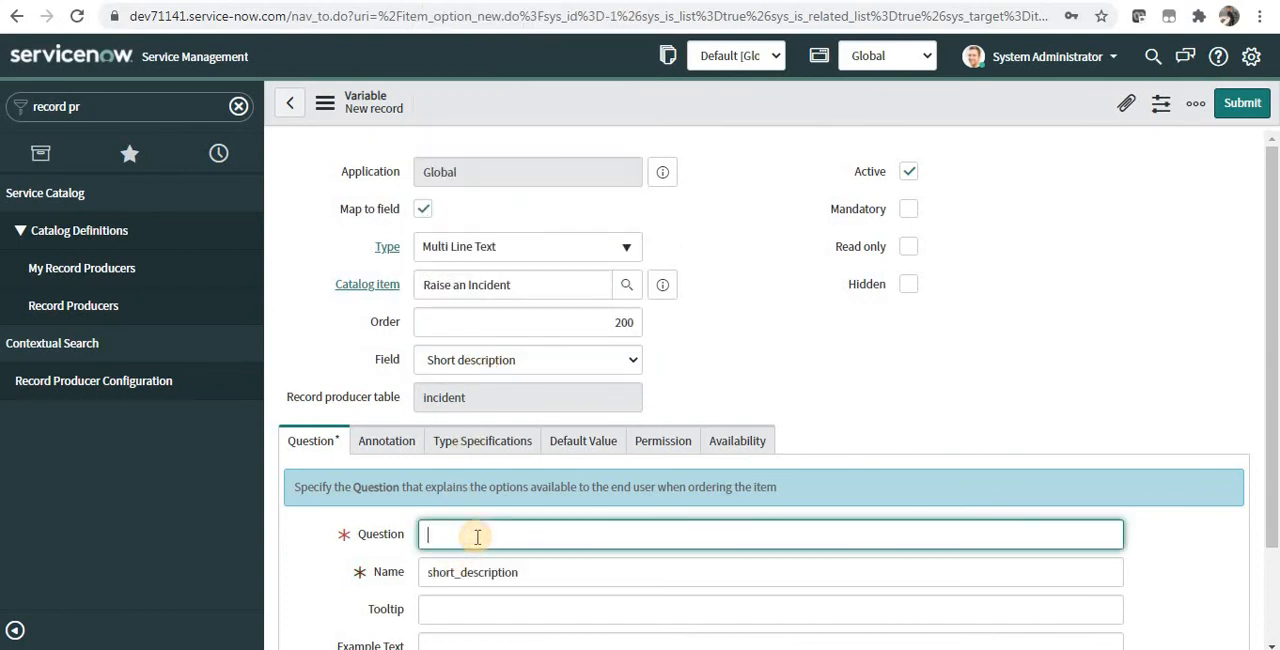
type("What is your issue?")
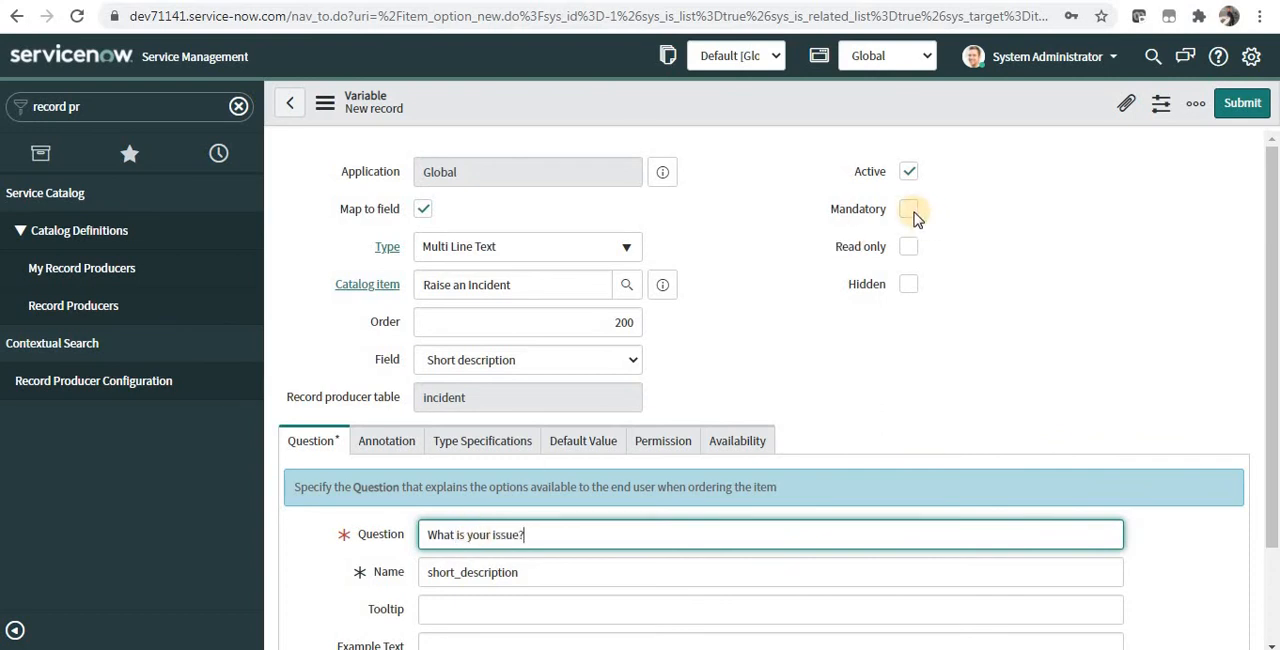
left_click(910, 210)
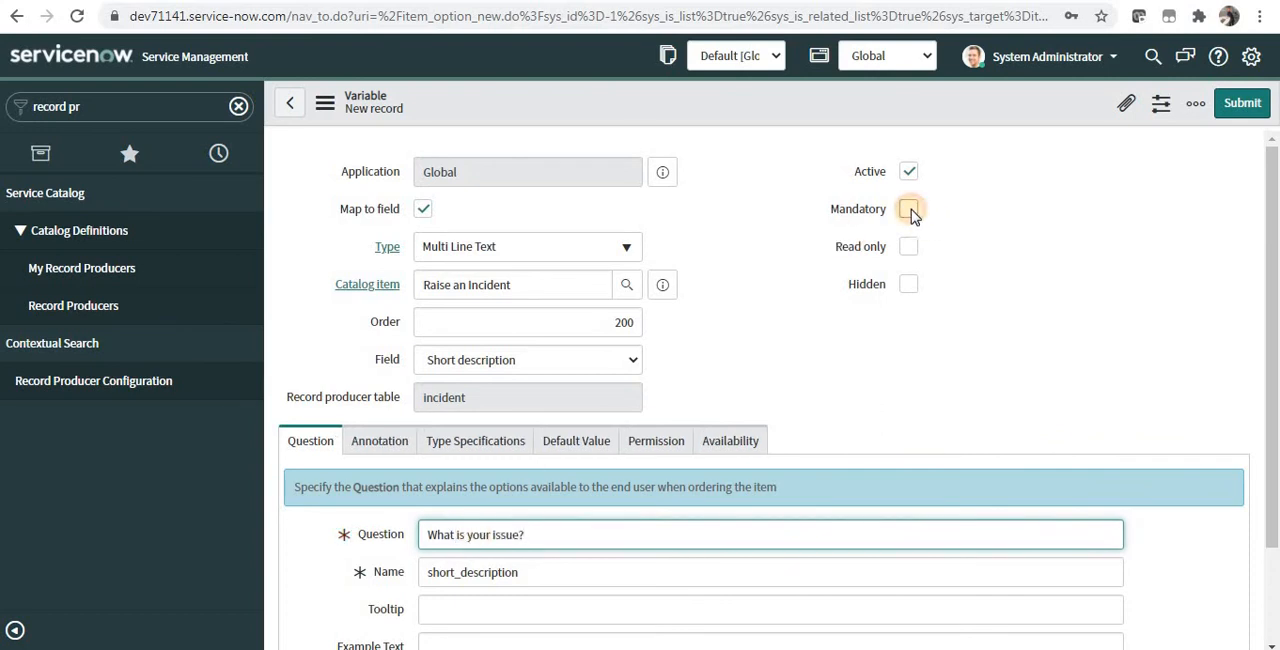
right_click(982, 120)
left_click(990, 122)
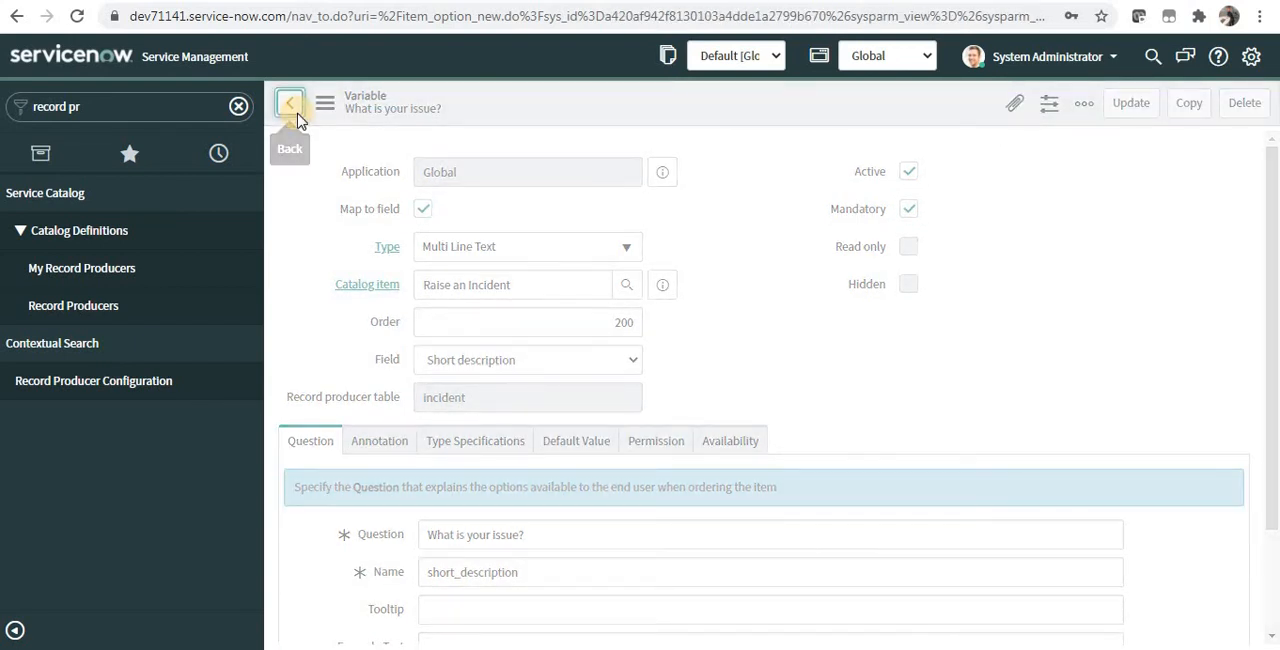
Step: From the record producer's generated record data, create the template "Demo Incident Temp" for the Incident table with short description "Demo Temp"
left_click(296, 114)
left_click(553, 366)
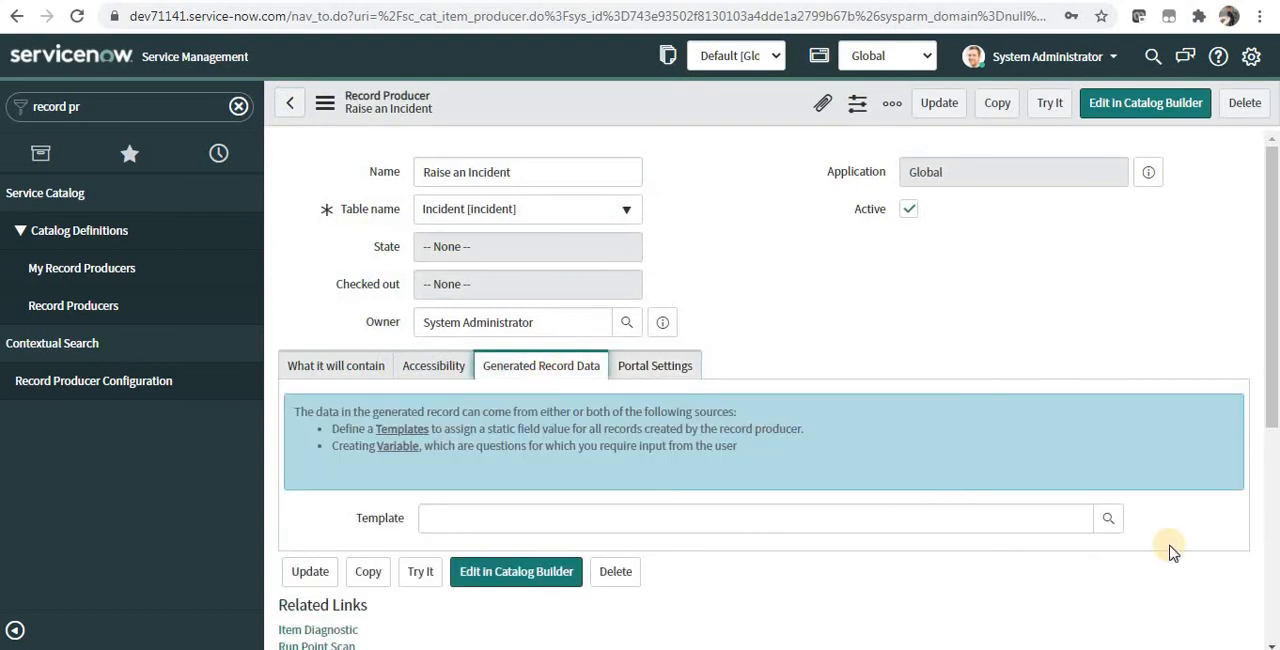
left_click(1108, 520)
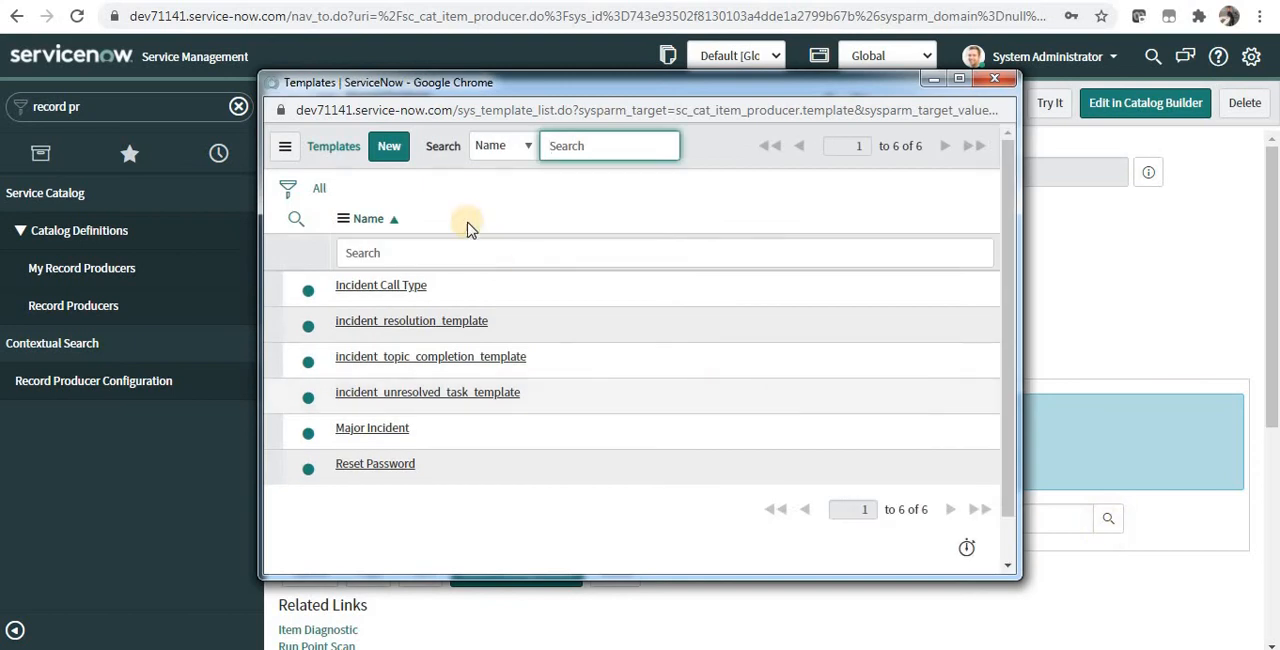
left_click(403, 158)
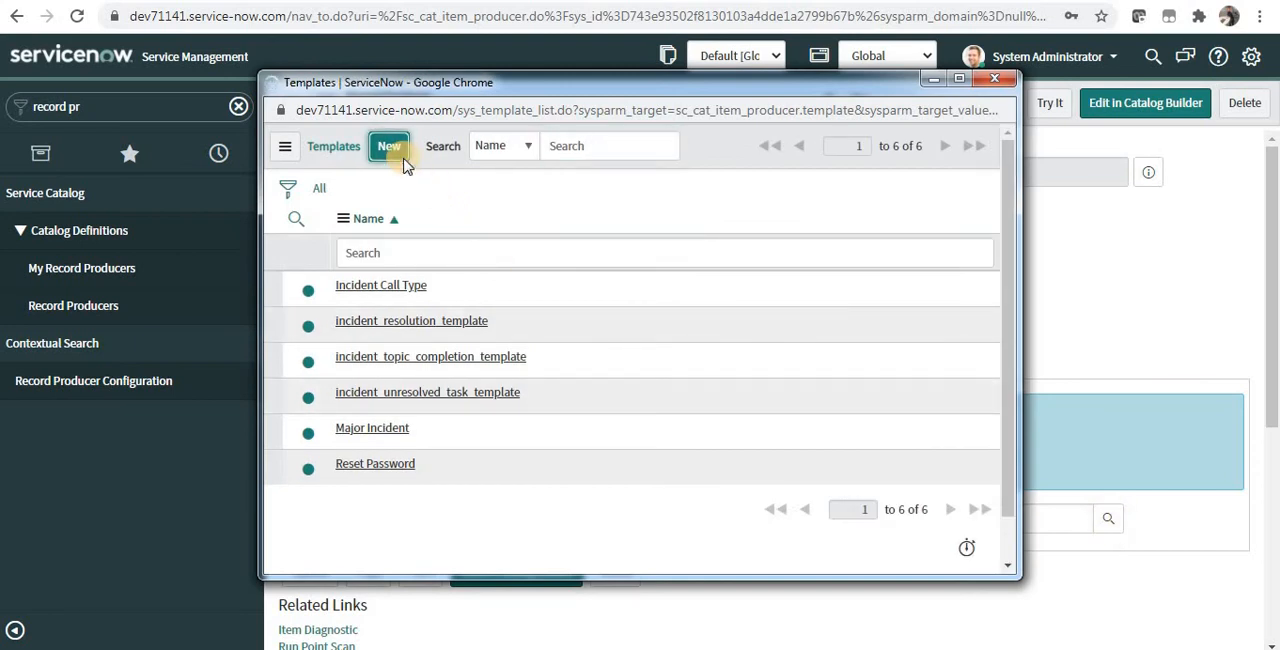
type("Demo Incident Temp")
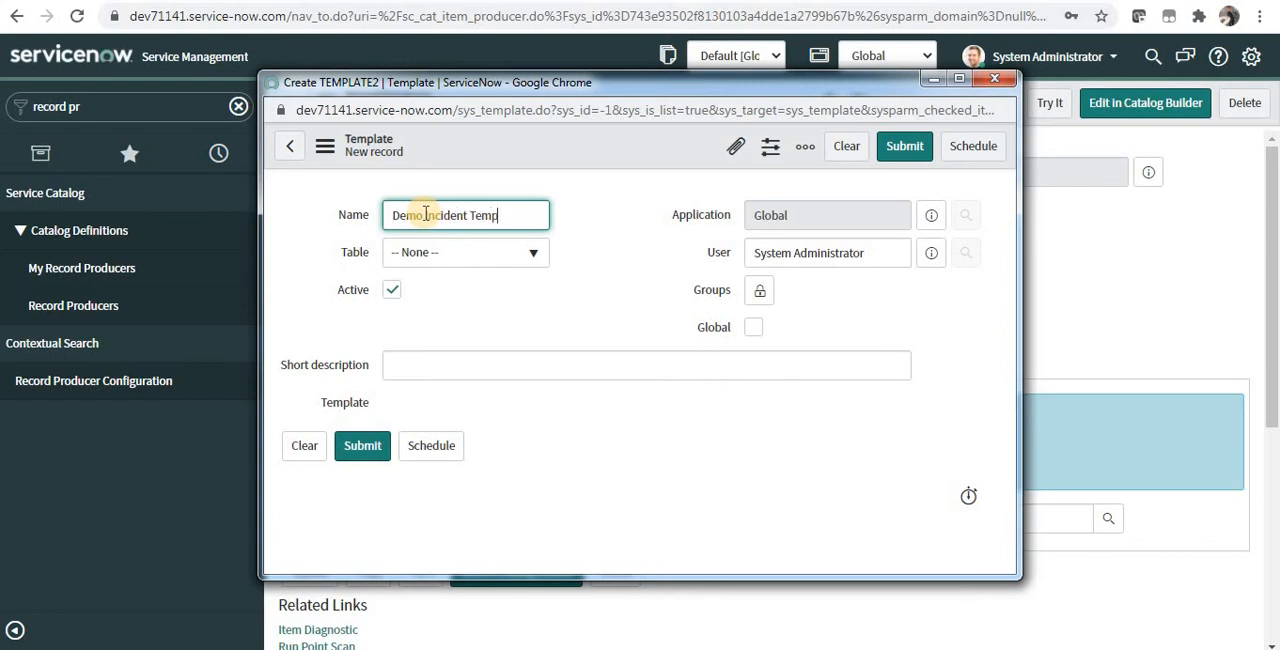
left_click(445, 262)
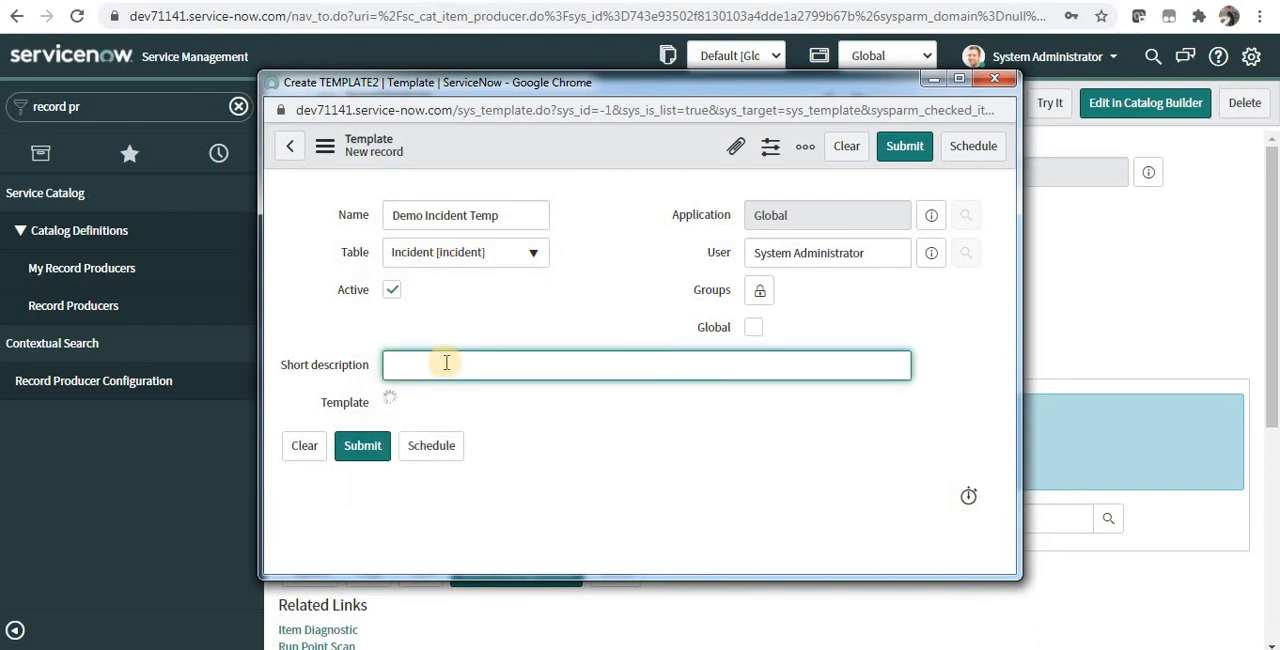
left_click(446, 363)
type("Demo Temp")
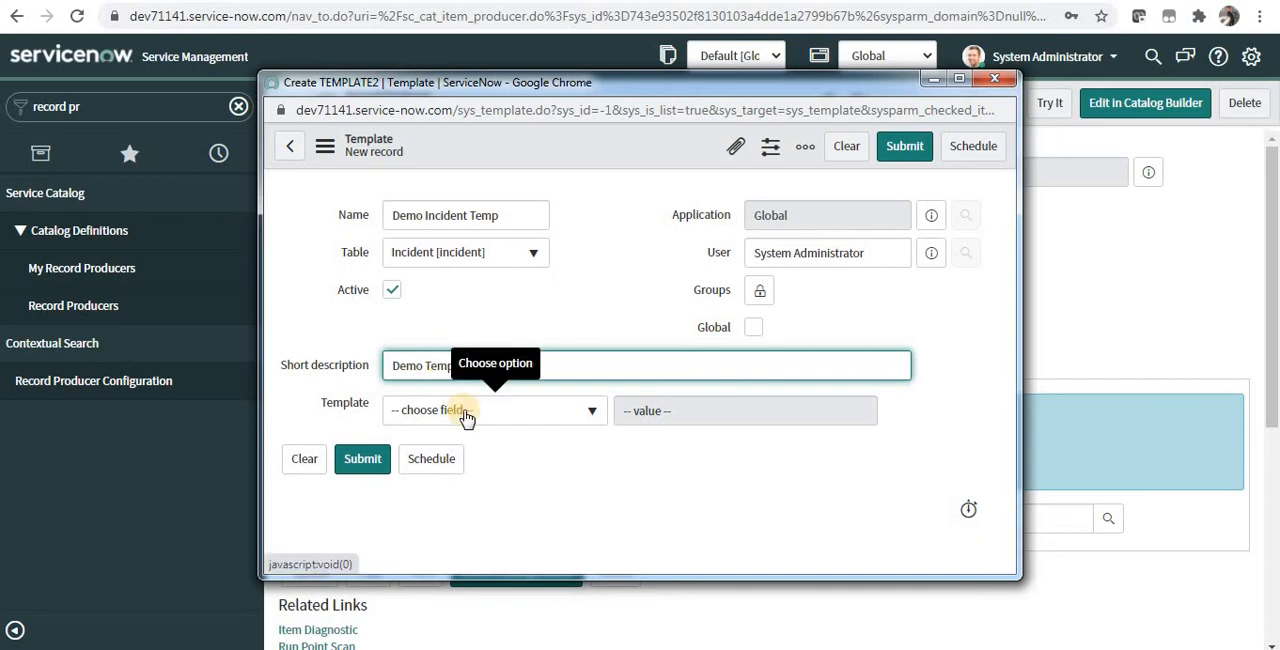
Step: Add Category to the template's field values and set it to Inquiry / Help
left_click(466, 418)
type("cate")
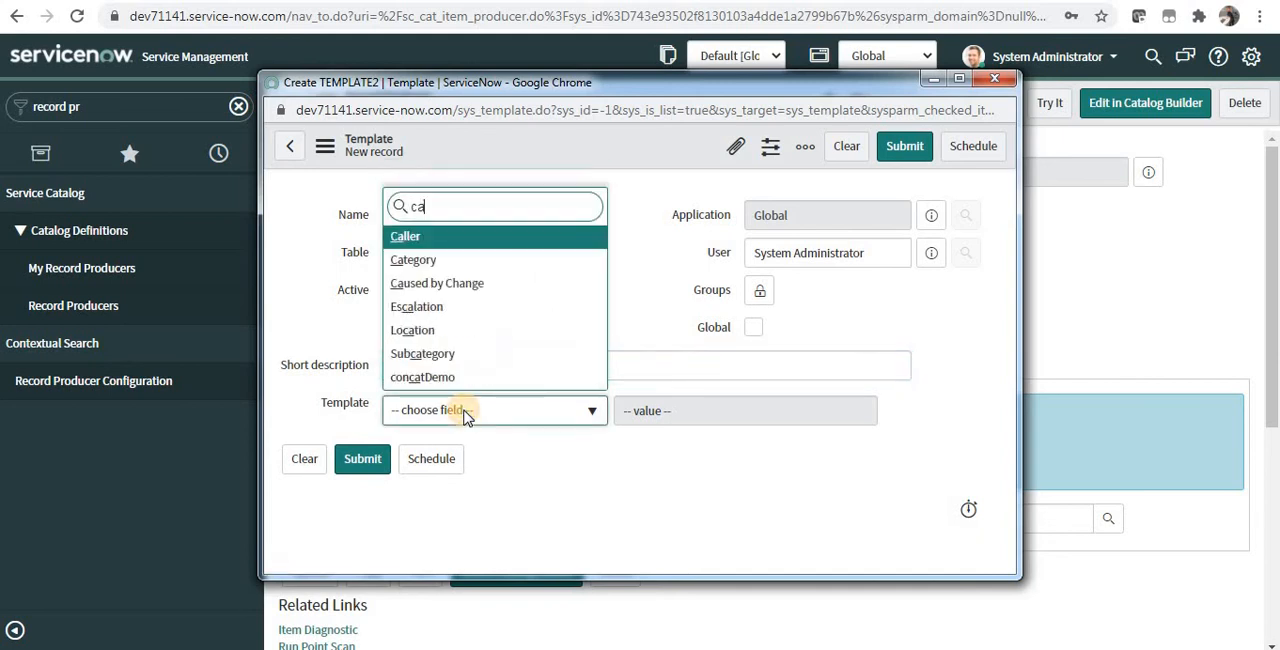
key("Return")
left_click(677, 414)
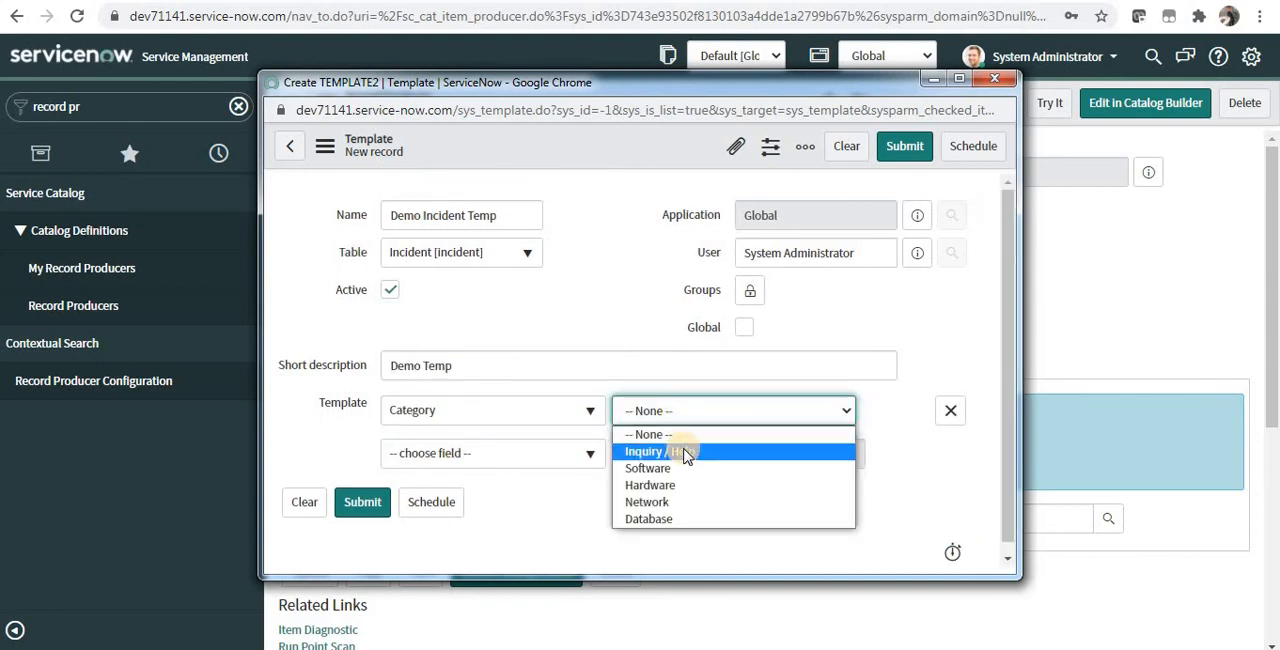
left_click(686, 452)
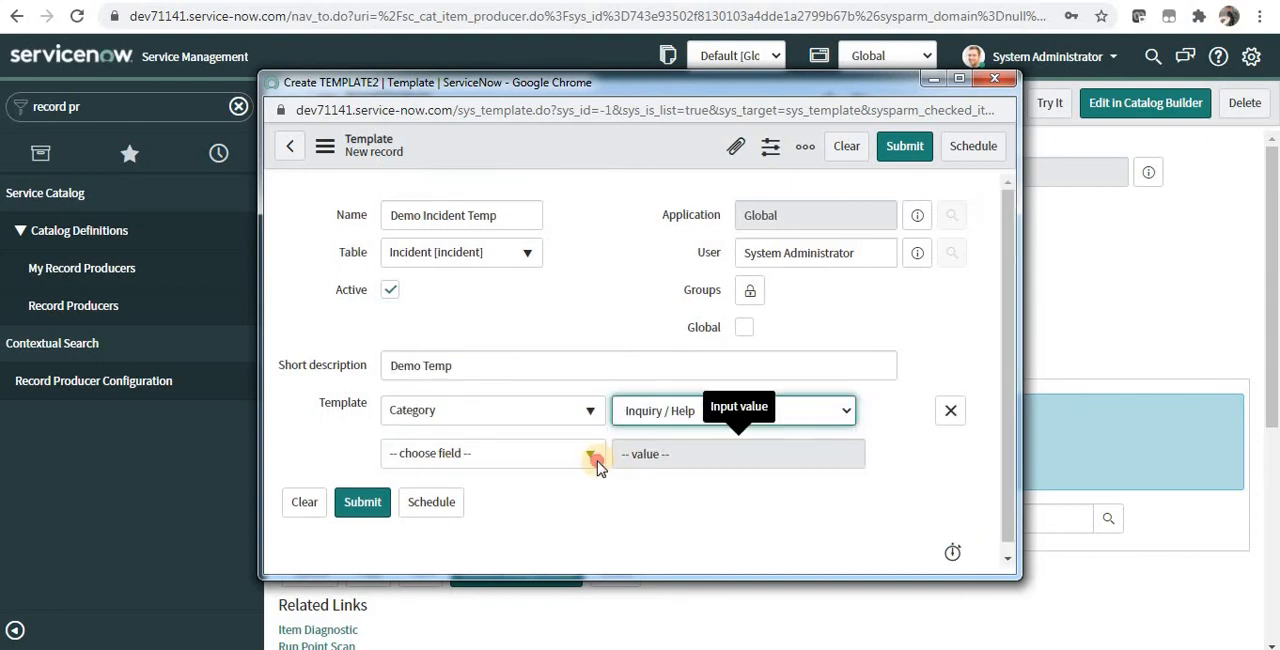
Step: Add Subcategory with the value Internal Application to the template and submit it
left_click(594, 458)
type("sub")
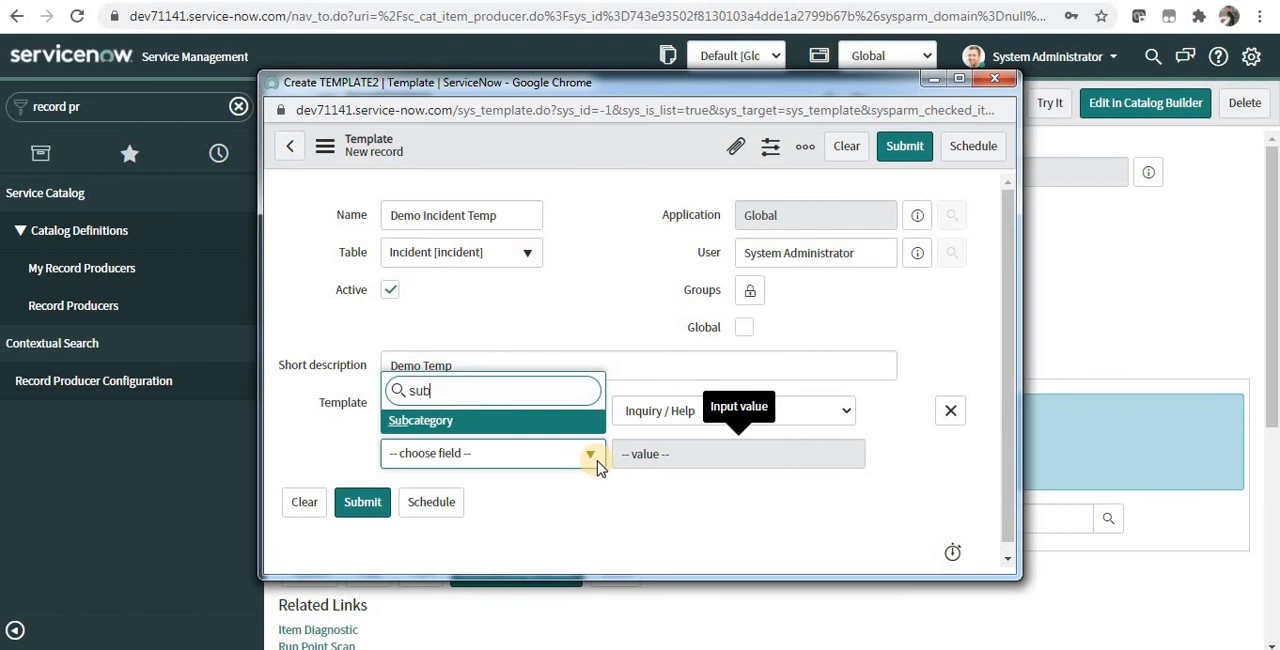
key("Return")
left_click(650, 454)
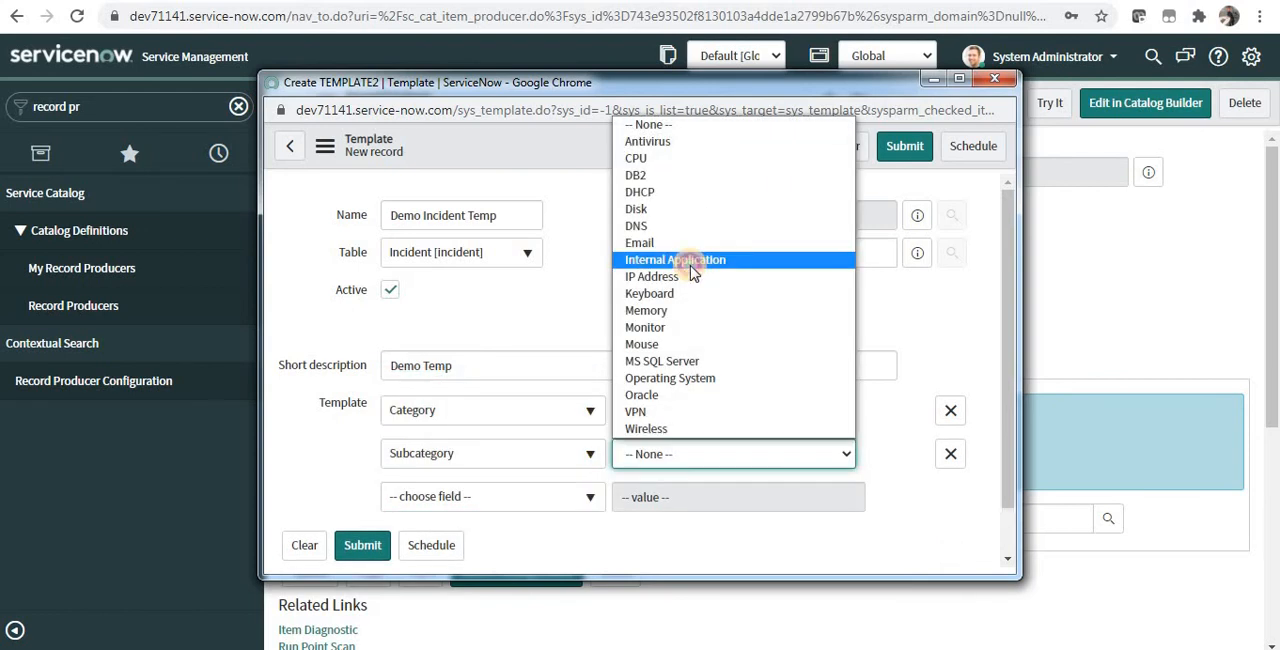
left_click(694, 262)
left_click(905, 147)
Step: Save the Raise an Incident record producer with the Demo Incident Temp template assigned
double_click(516, 518)
double_click(471, 526)
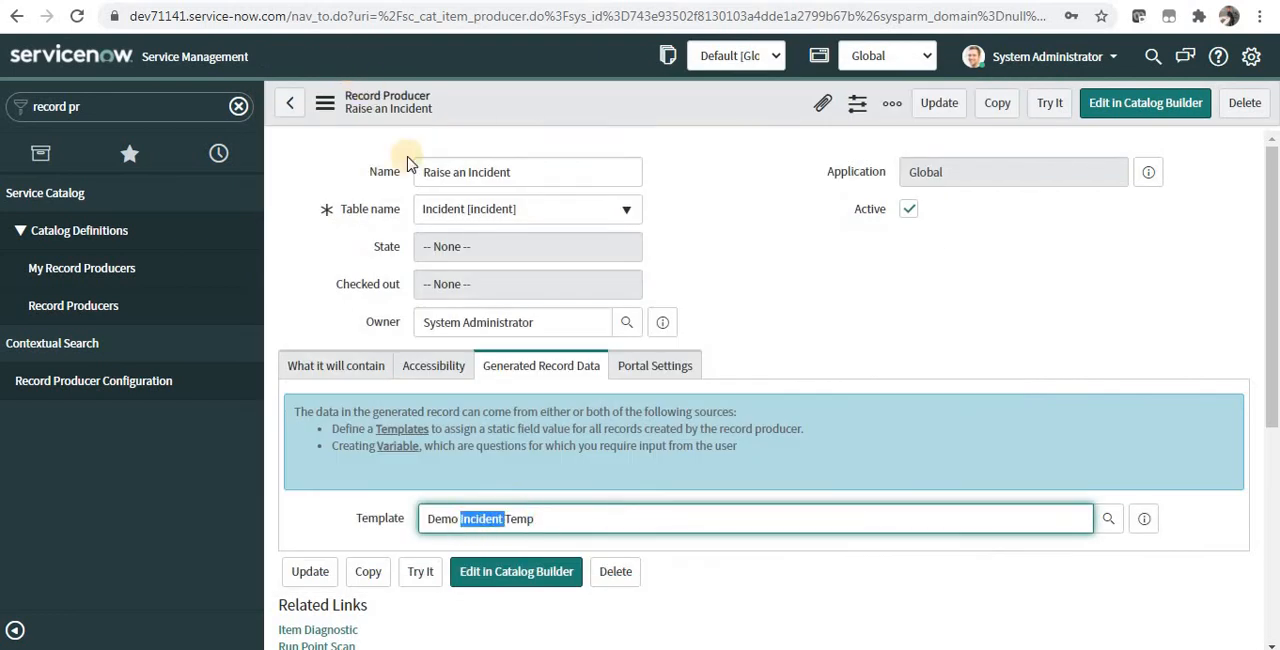
right_click(597, 107)
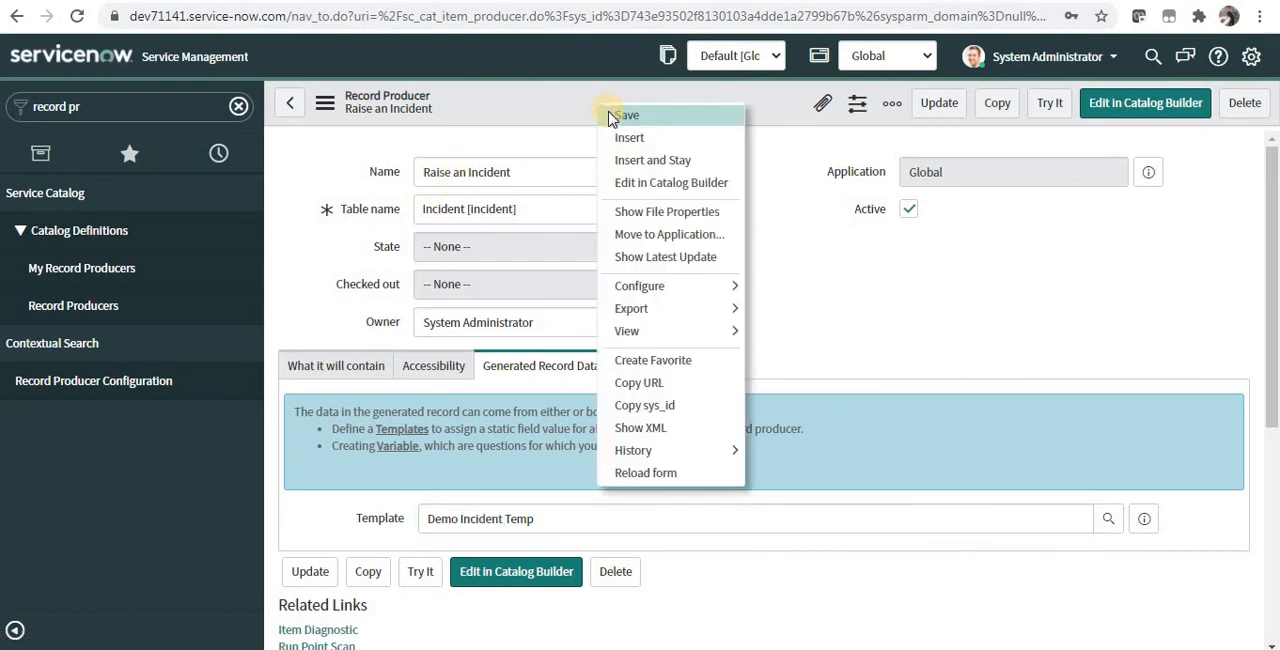
left_click(612, 117)
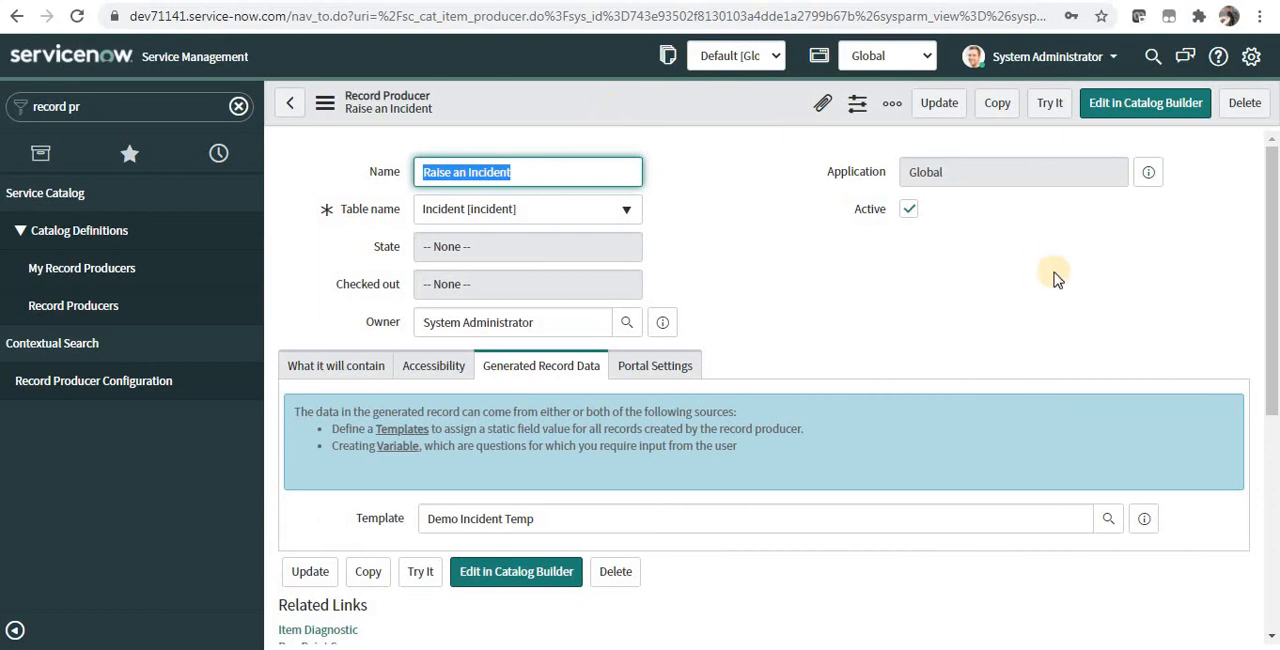
Step: Begin the record producer's script under its content settings with current.caller_id
left_click(368, 365)
left_click_drag(1276, 262, 1276, 470)
scroll(929, 409, "down", 2)
left_click(911, 407)
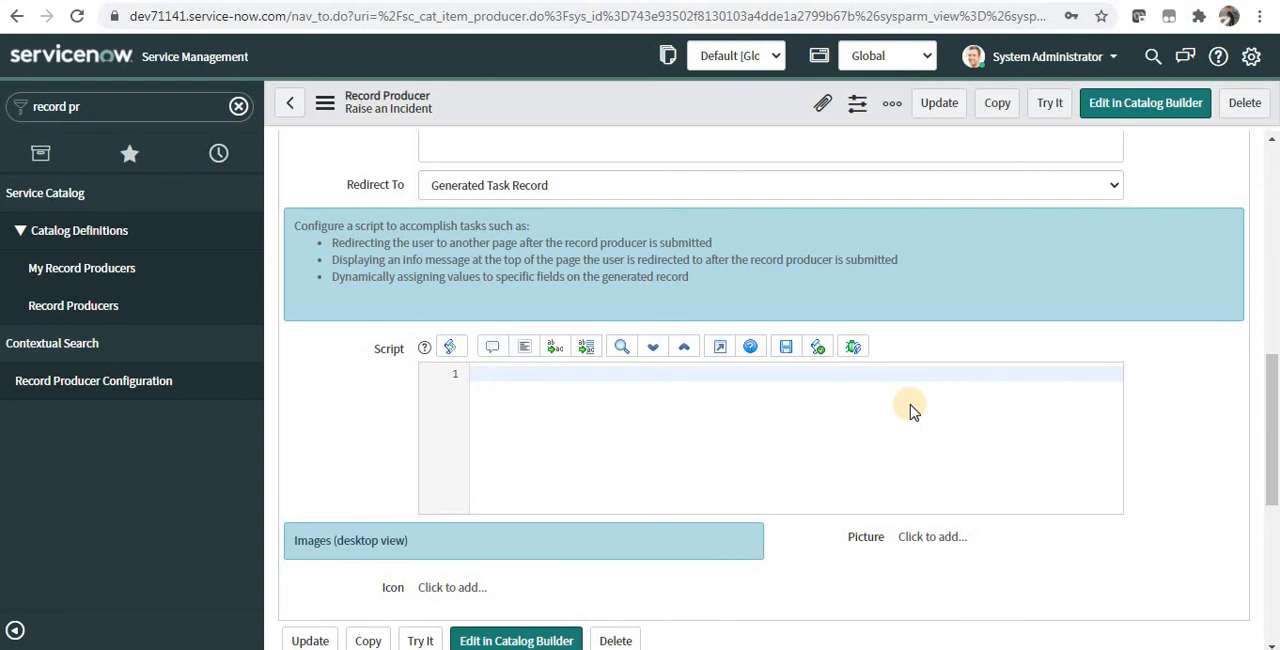
type("cu")
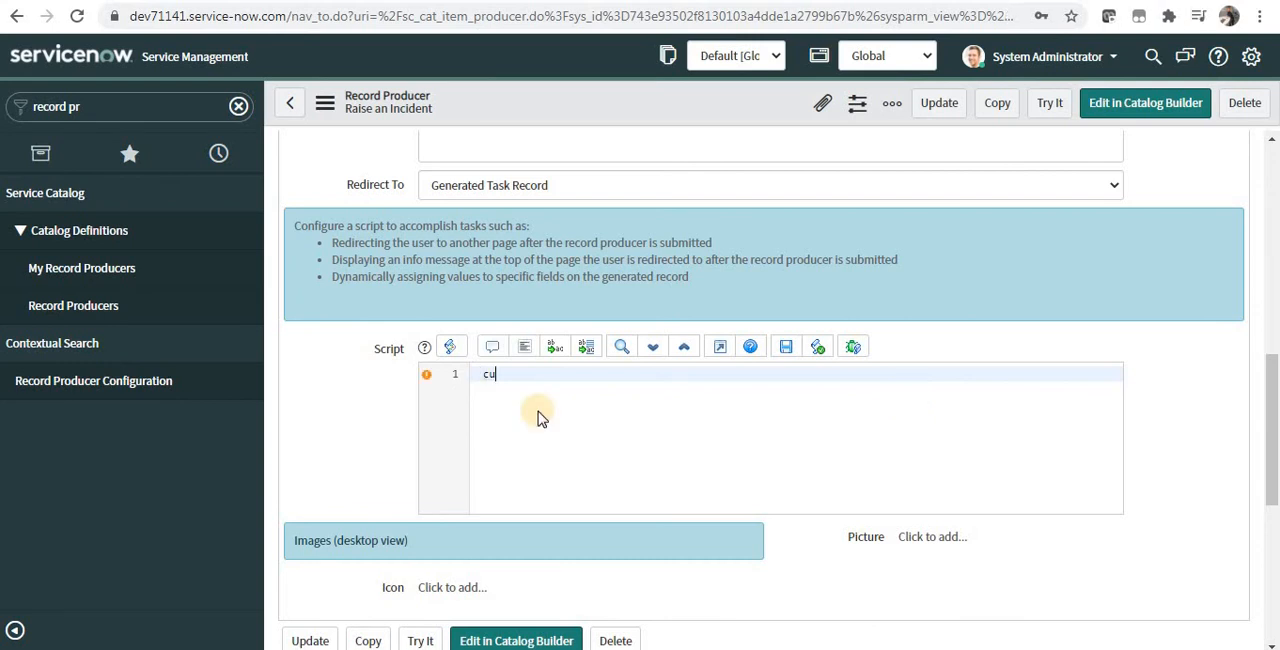
type("rrent.callet_i")
key("Left")
key("Left")
key("Left")
key("BackSpace")
type("r")
key("End")
Step: Complete the script's first line by assigning gs.getUserID(); to current.caller_id
type("= gs.")
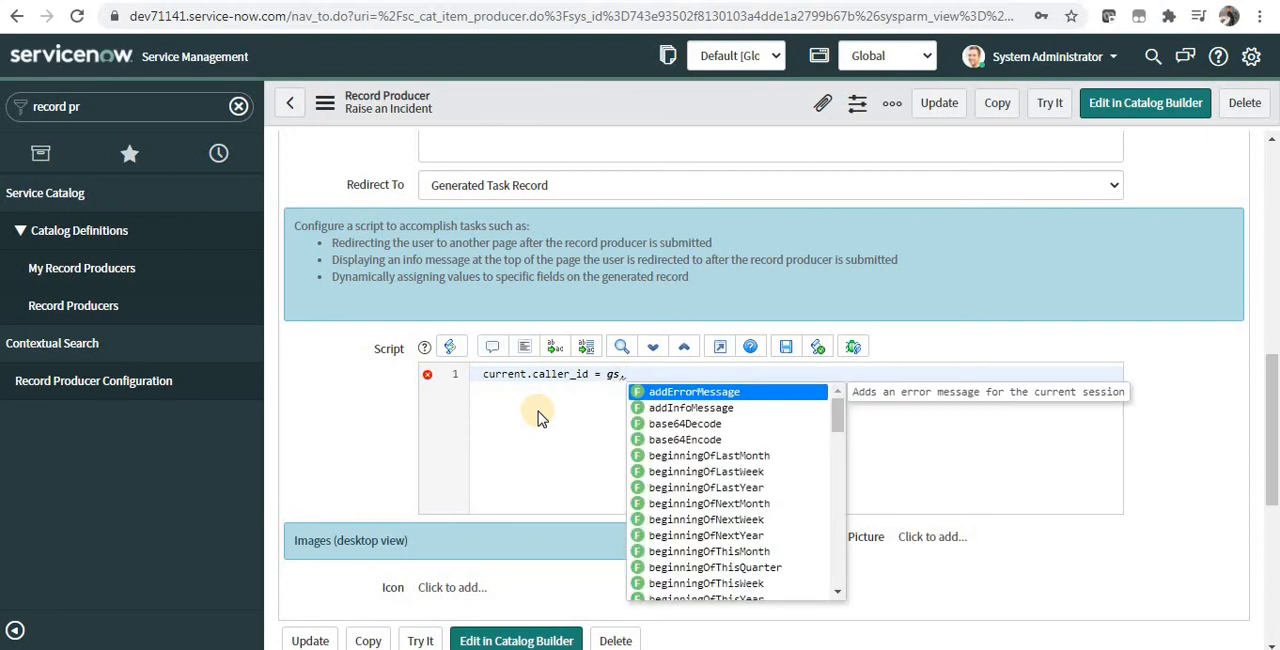
type("getus")
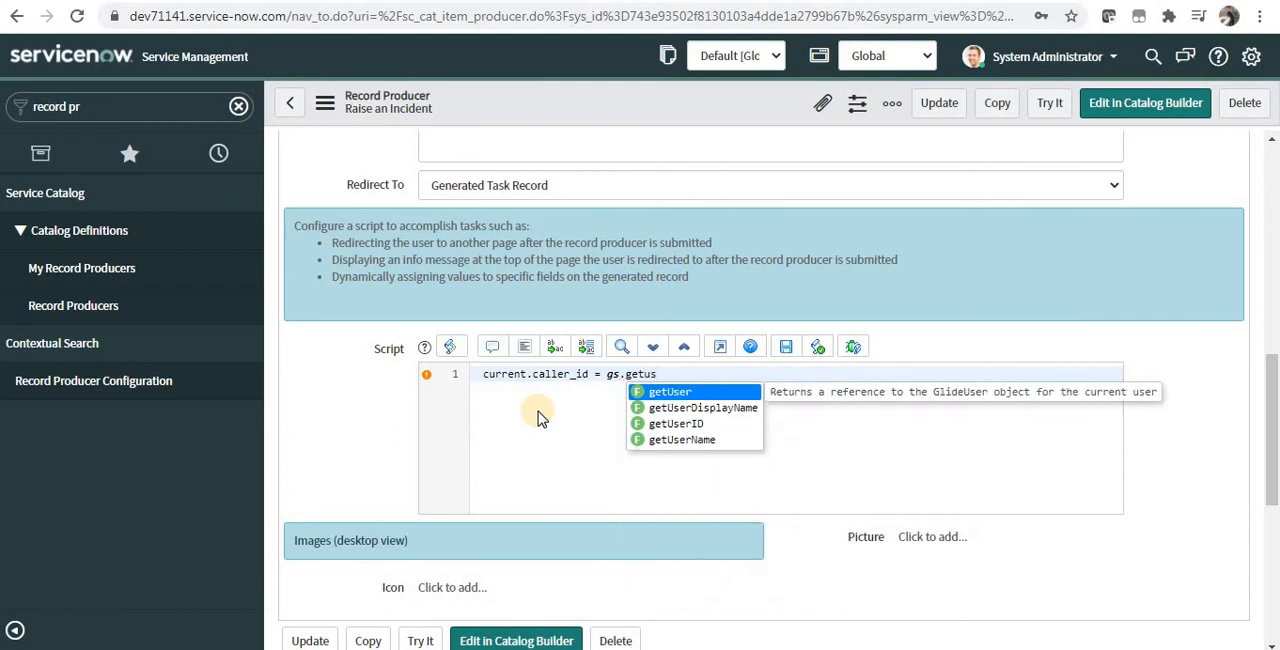
key("Down")
key("Down")
key("Return")
type(";")
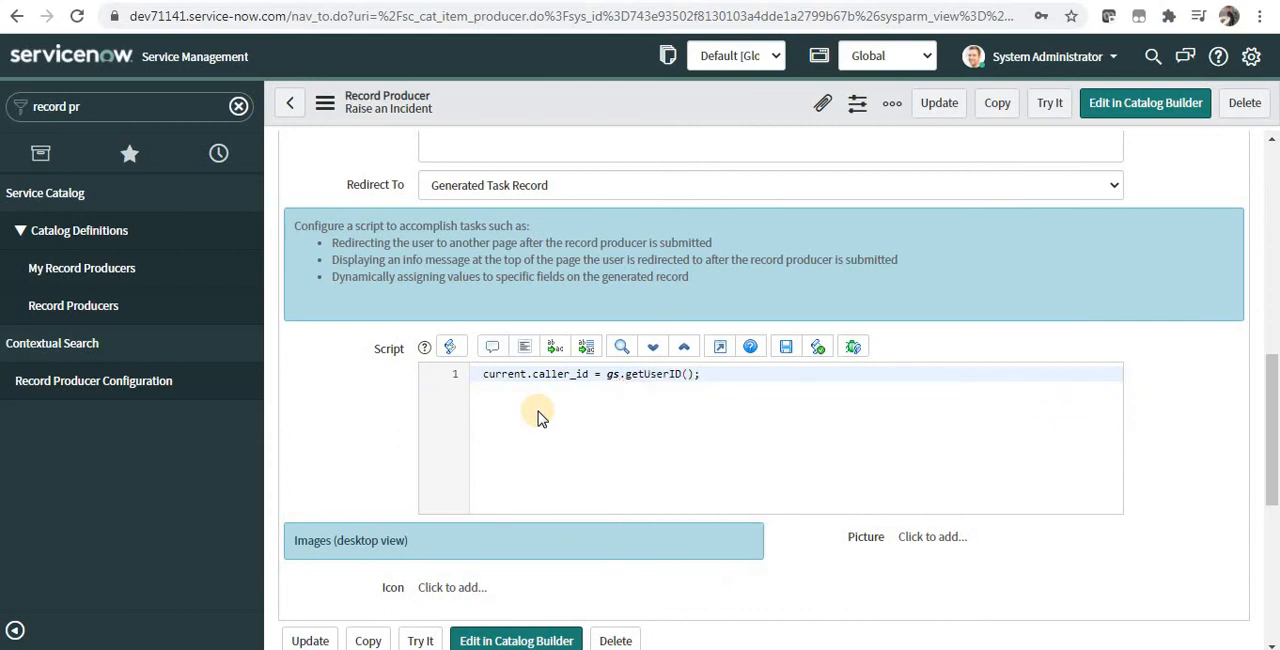
Step: Add a second script line that assigns producer.short_description to current.description
key("Return")
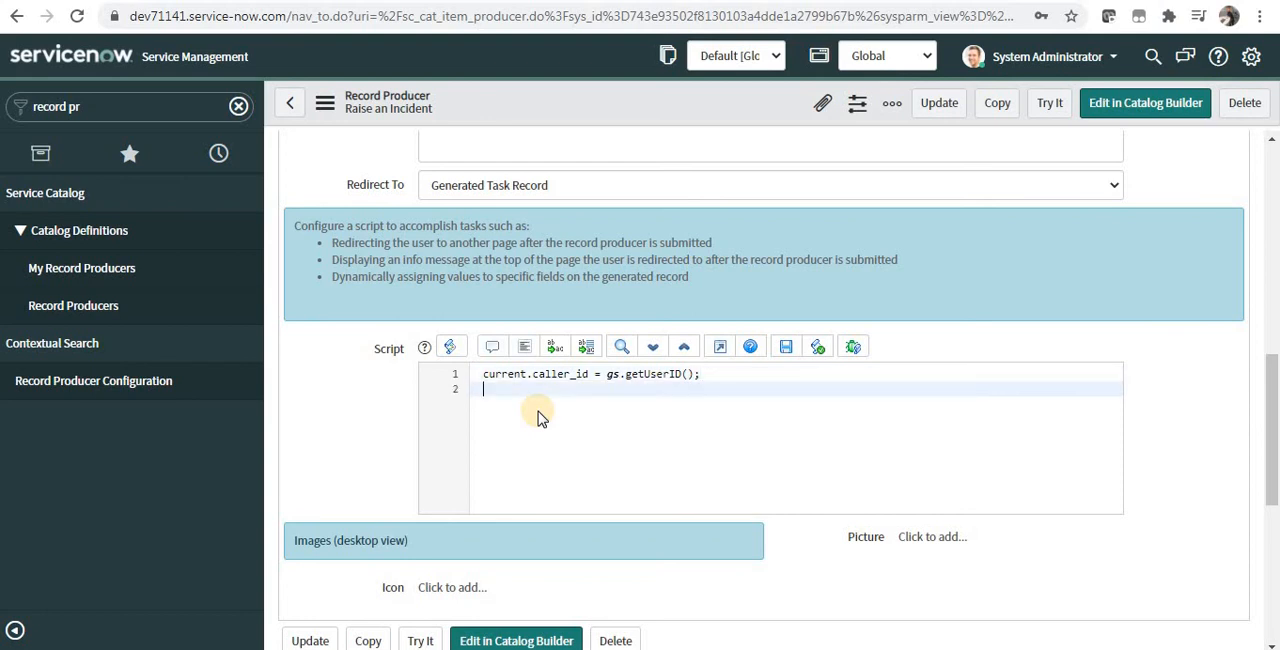
type("current.descript")
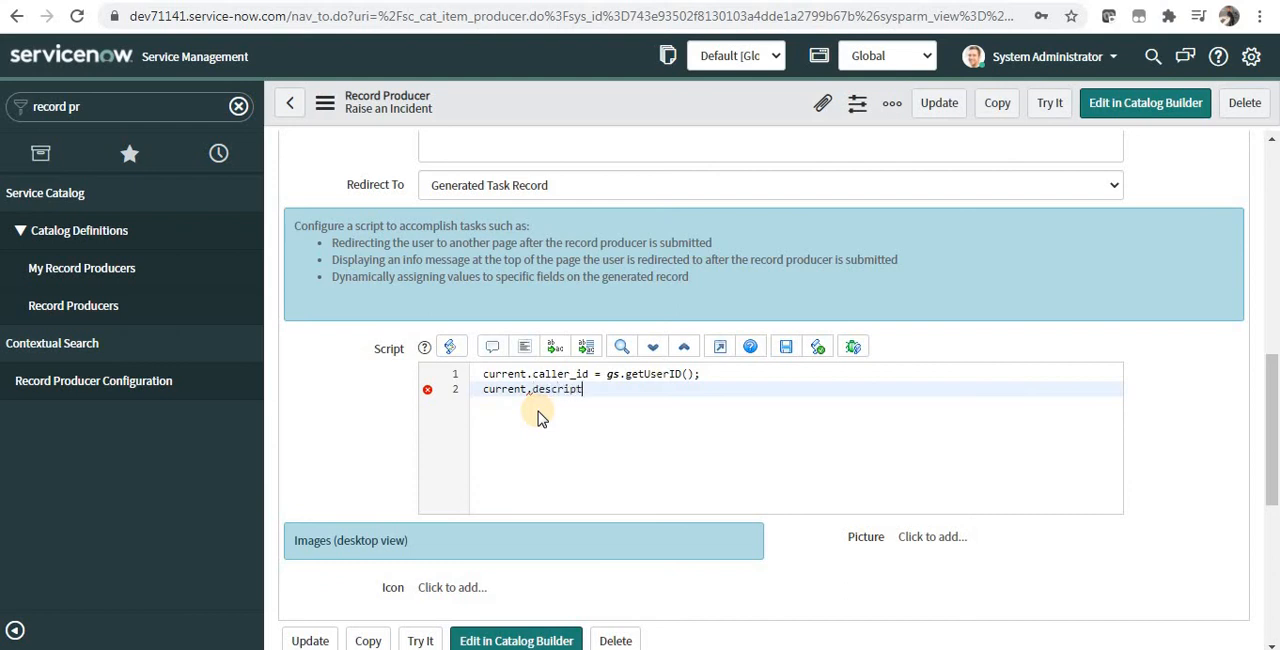
type("ion =")
type("producer.short_")
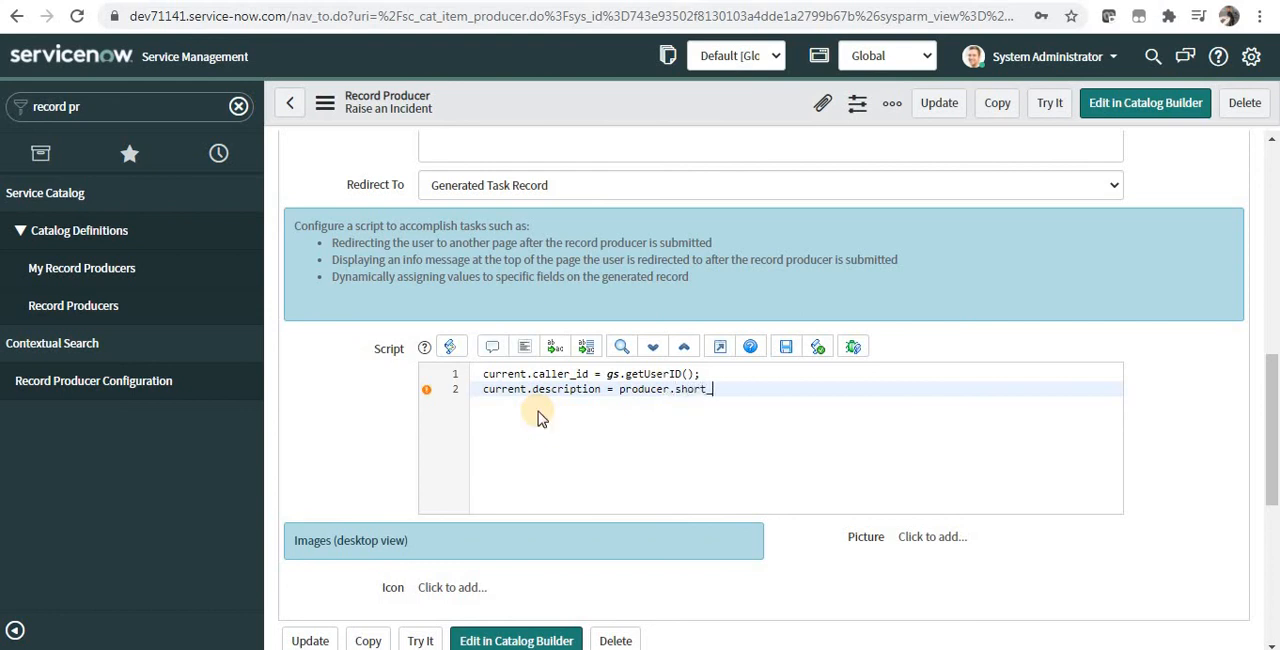
type("description")
Step: Insert producer.urgency + ' ' + before producer.short_description, end the line with a semicolon, and save the record producer
key("ctrl+Left")
type("producer.")
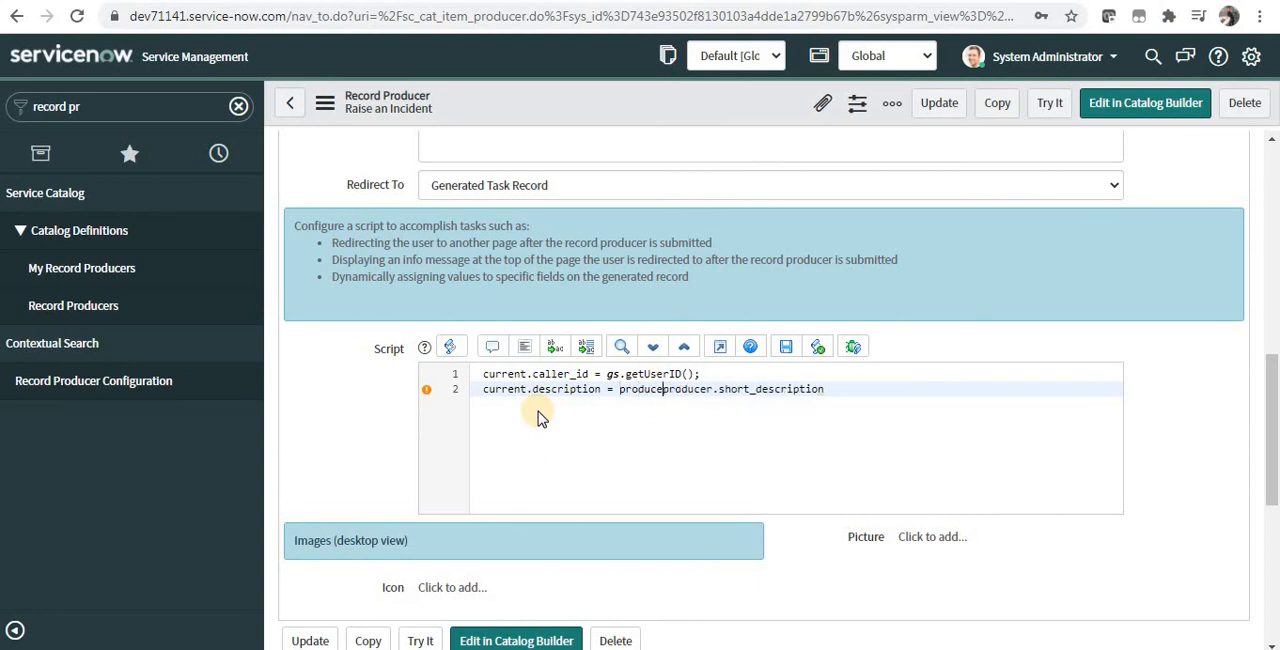
type("urgenc")
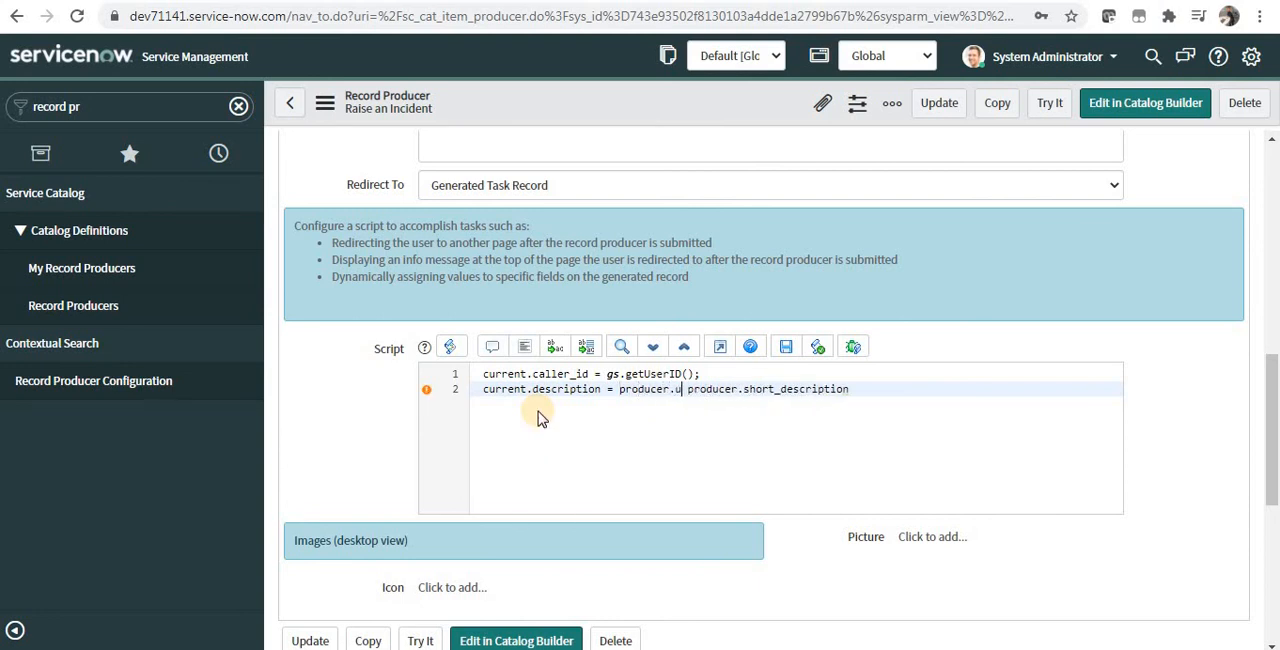
type("y ")
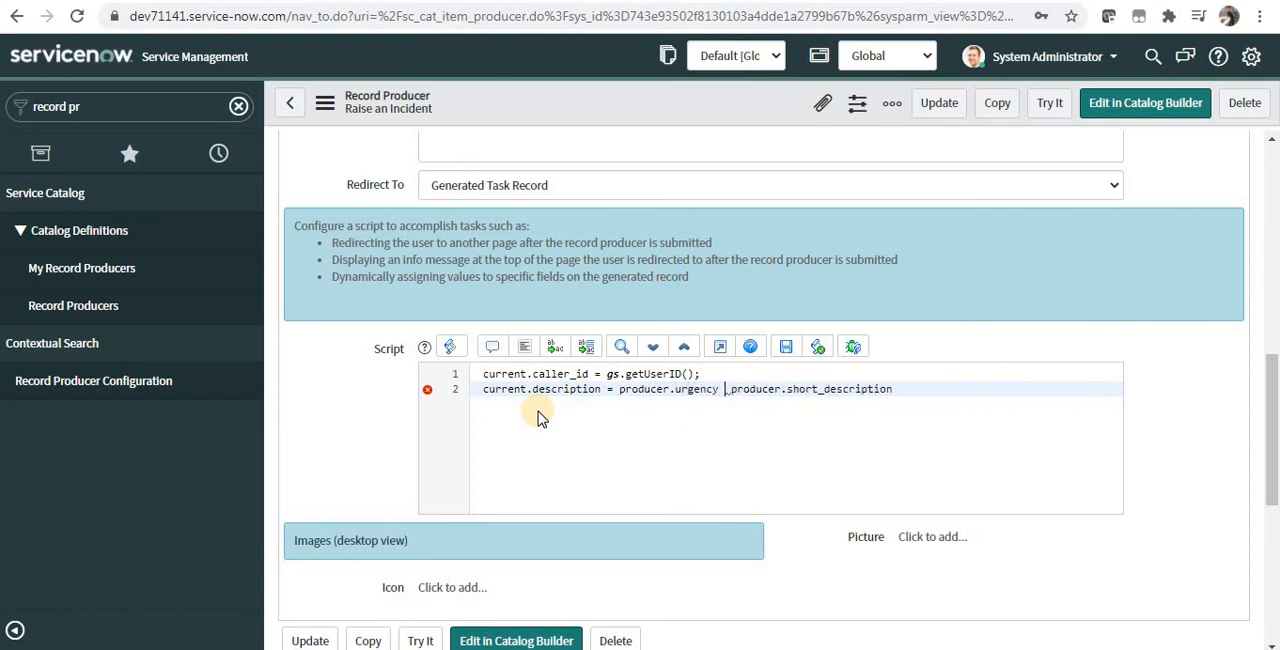
type("+ ' '")
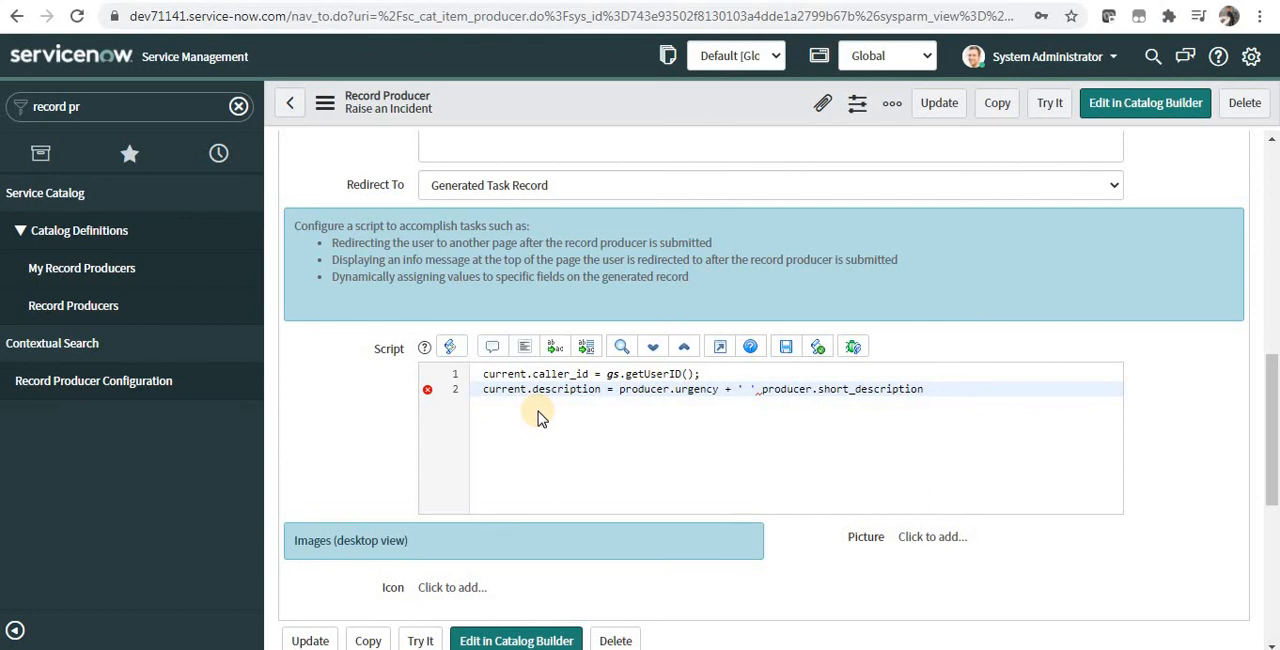
type(" +")
key("End")
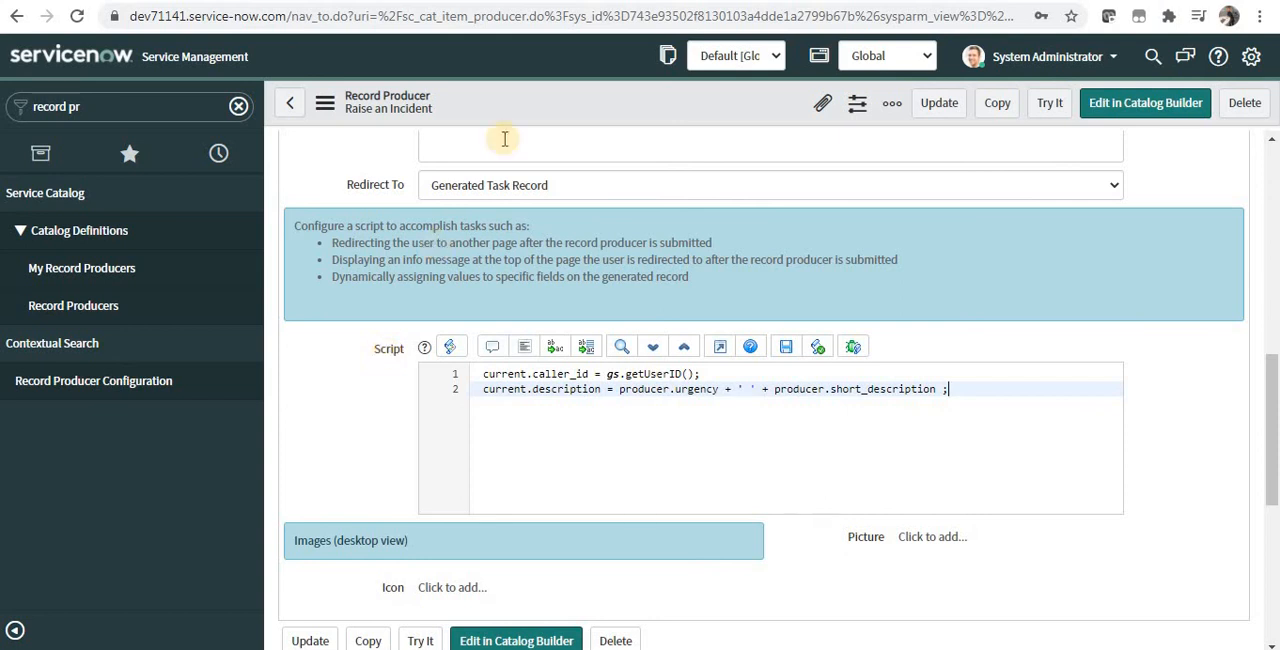
right_click(604, 101)
left_click(610, 107)
Step: Open the instance's Service Portal at dev71141.service-now.com/sp in a new browser tab
key("ctrl+t")
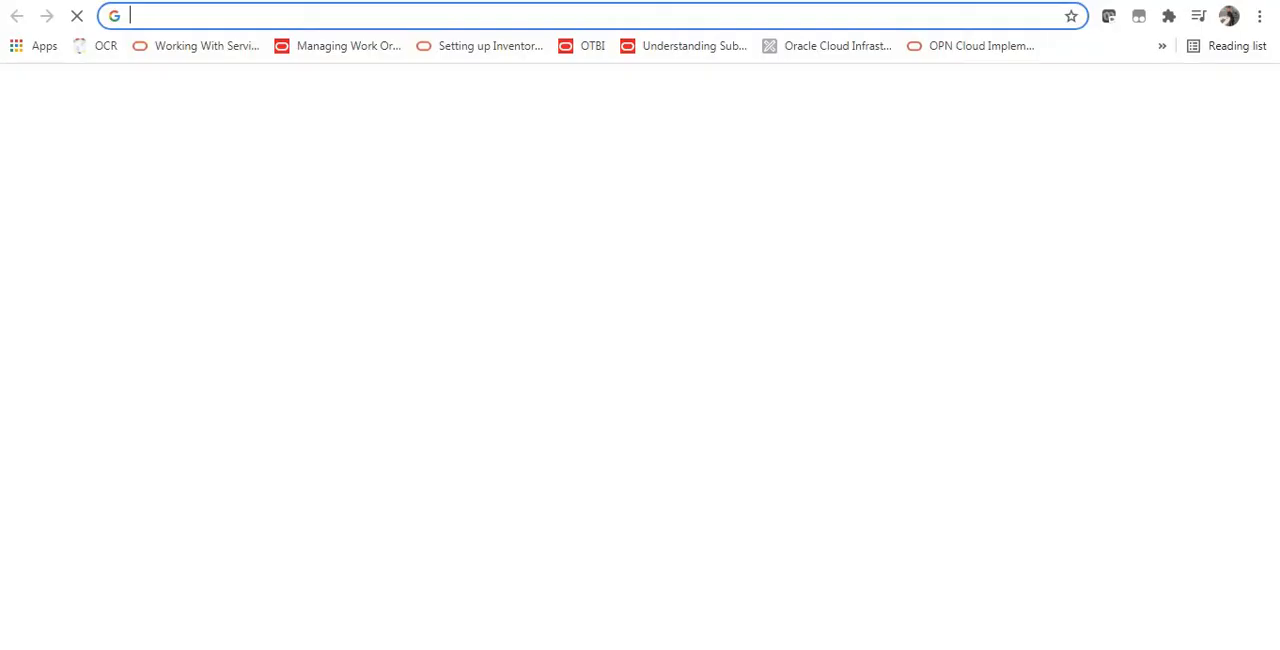
type("dev71141.service-now.com")
key("Right")
type("/sp")
key("Return")
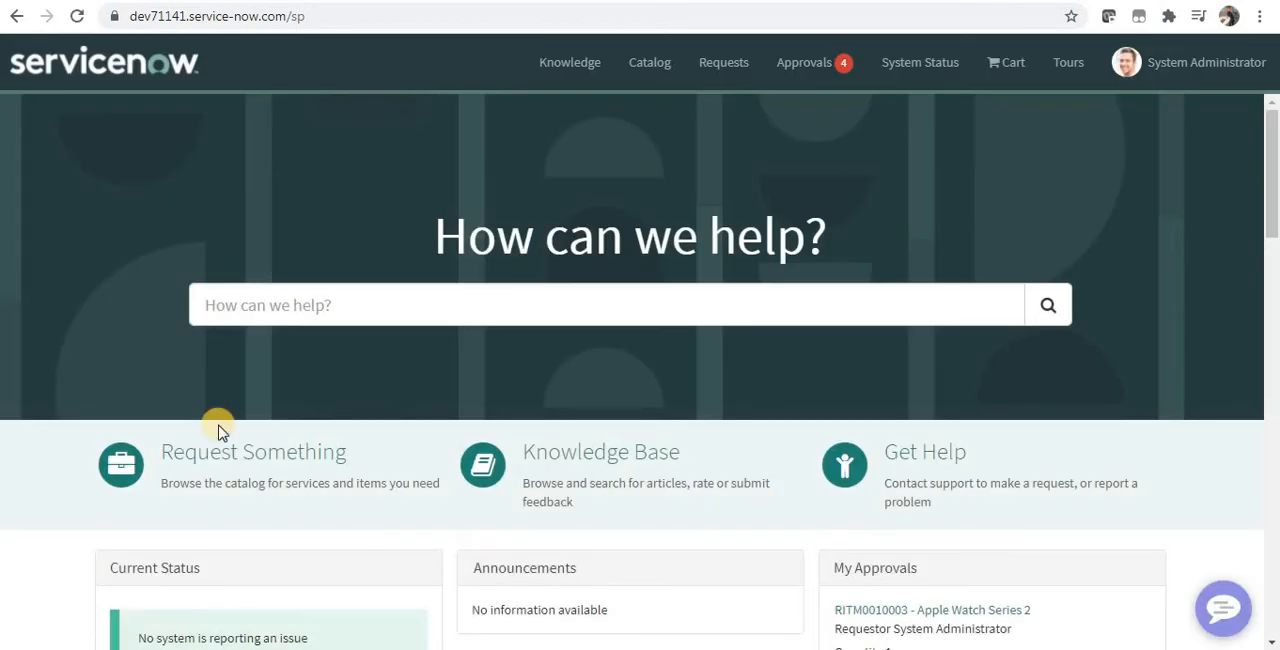
Step: Open Raise an Incident from the ServiceNow category of the Training Catalog and review its short and full descriptions
left_click(287, 463)
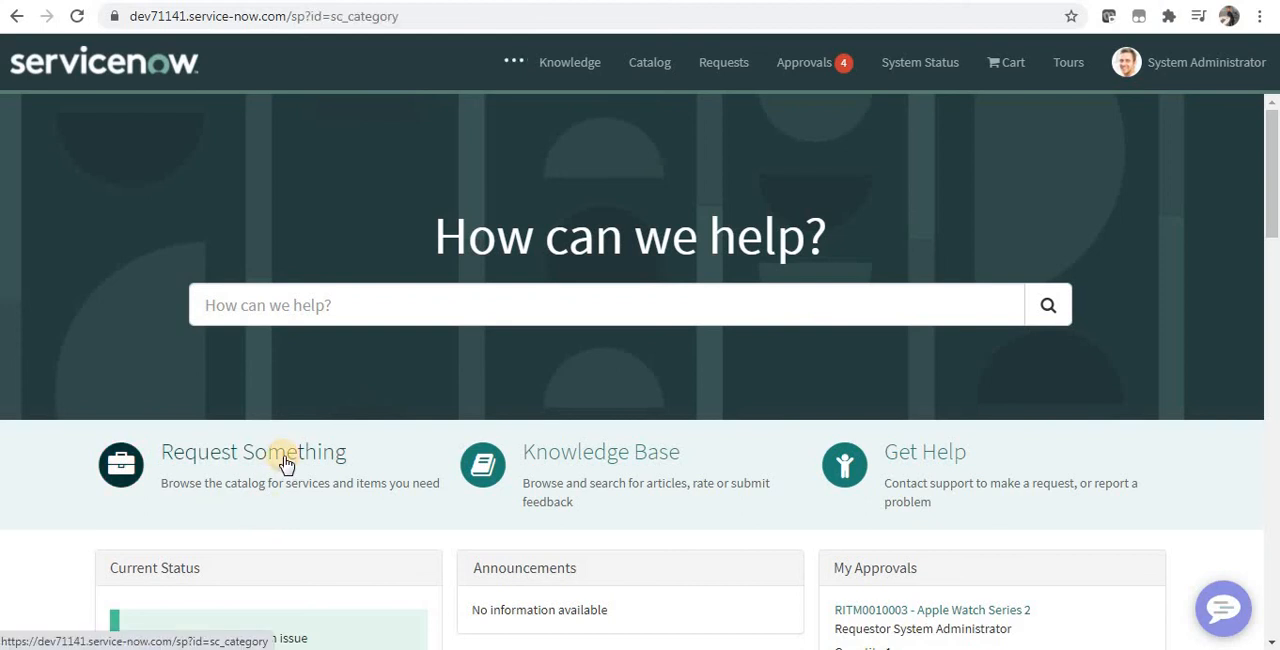
left_click(251, 218)
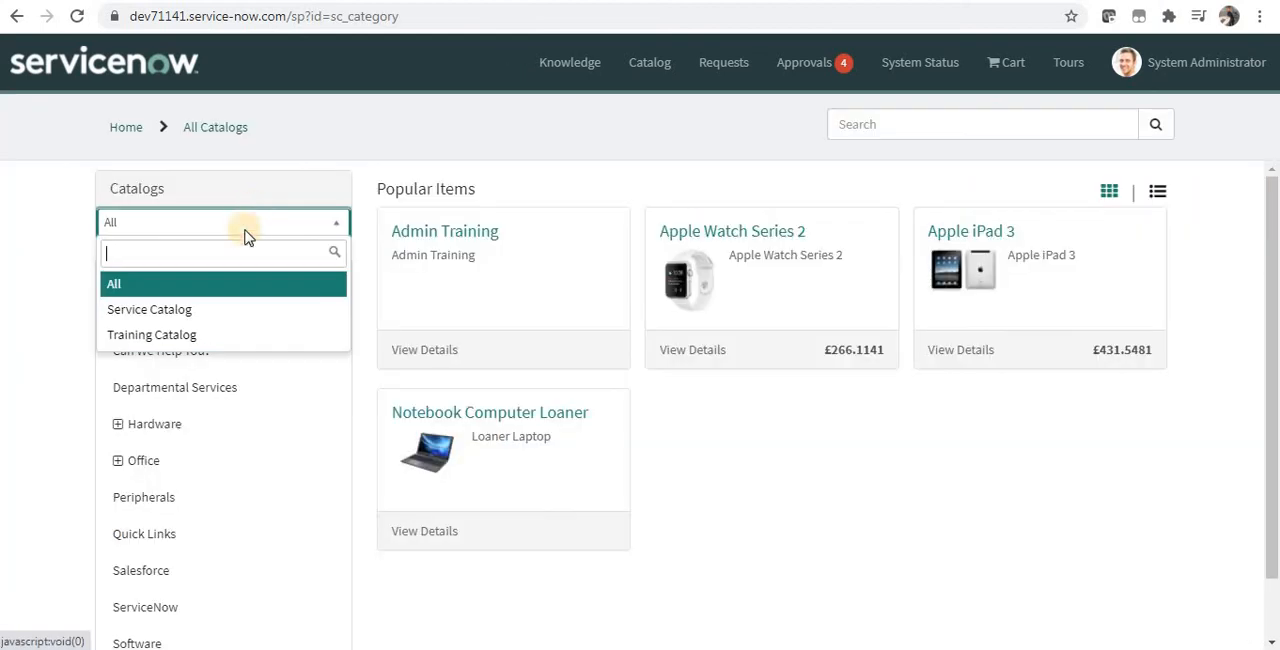
left_click(236, 334)
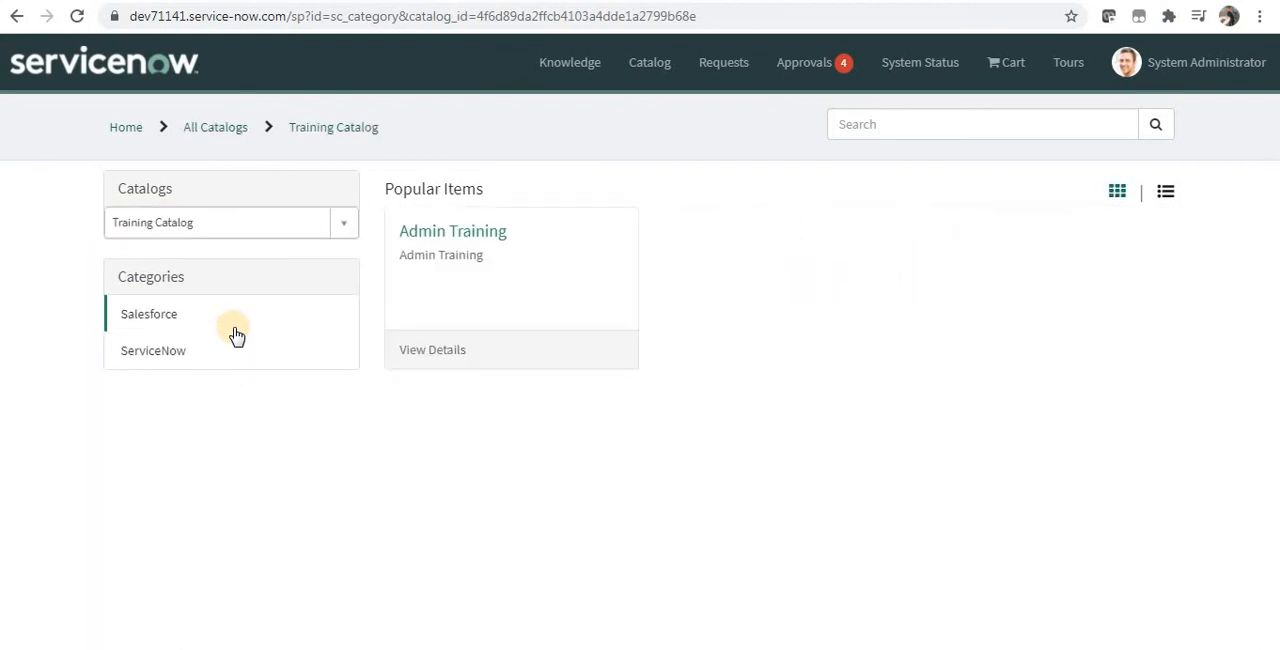
left_click(210, 362)
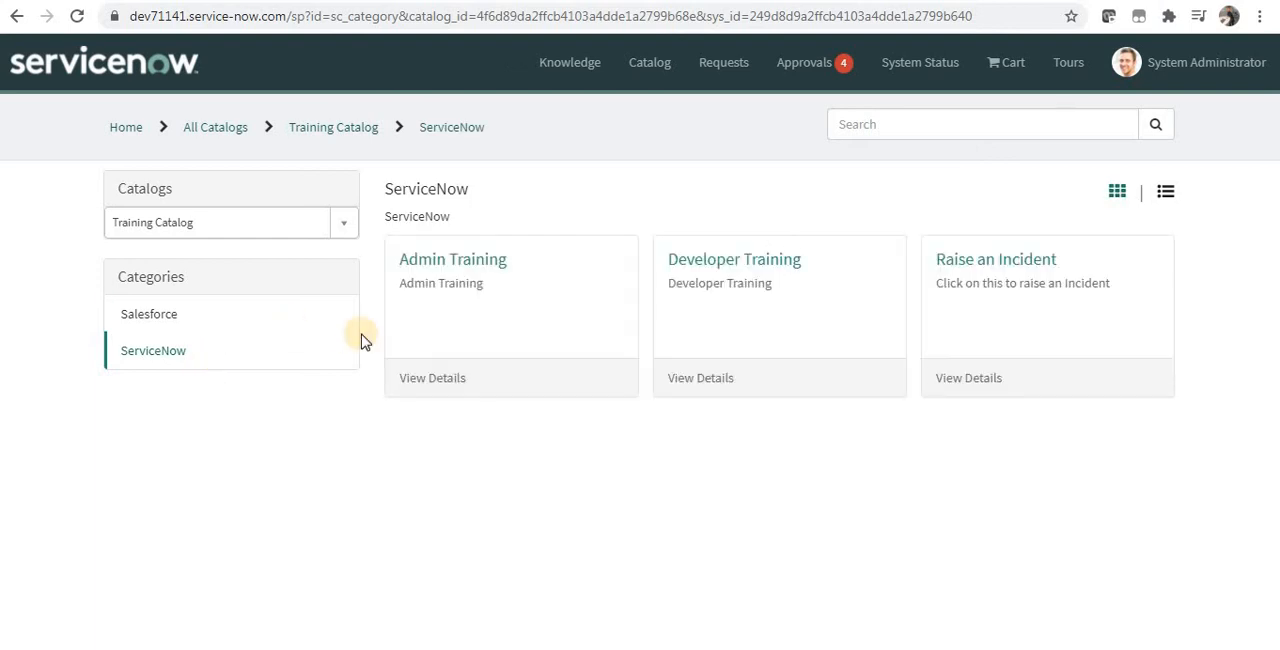
left_click(999, 268)
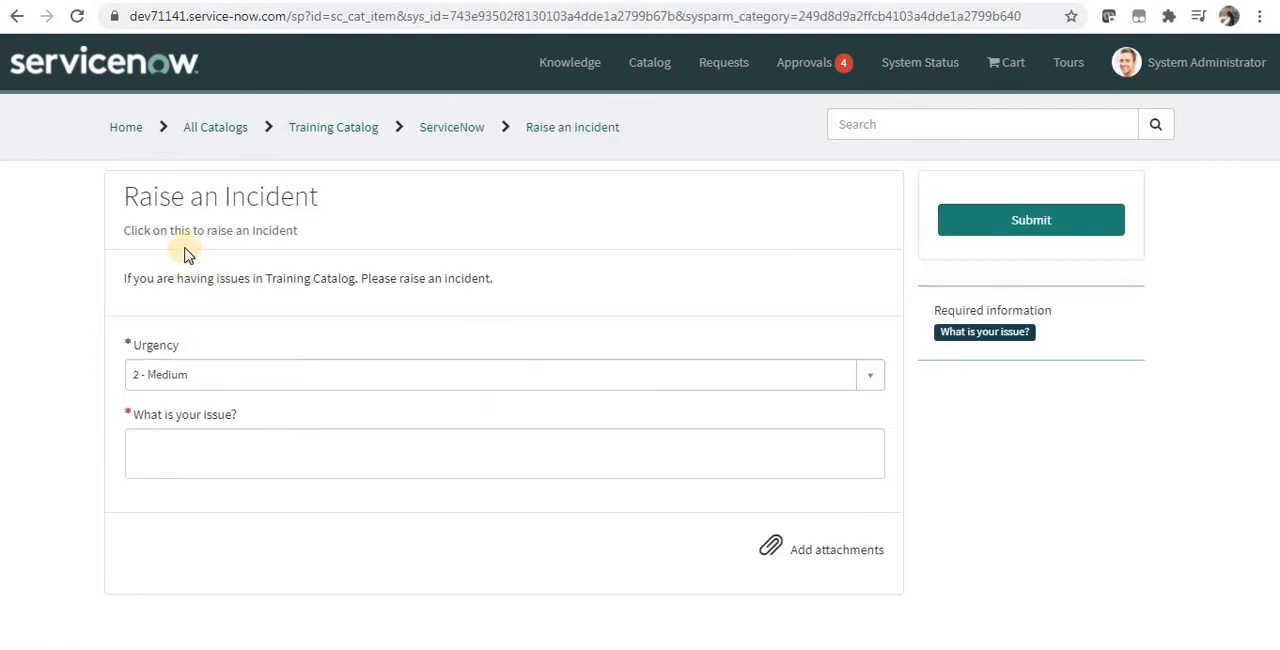
left_click_drag(197, 230, 262, 231)
left_click_drag(197, 279, 537, 294)
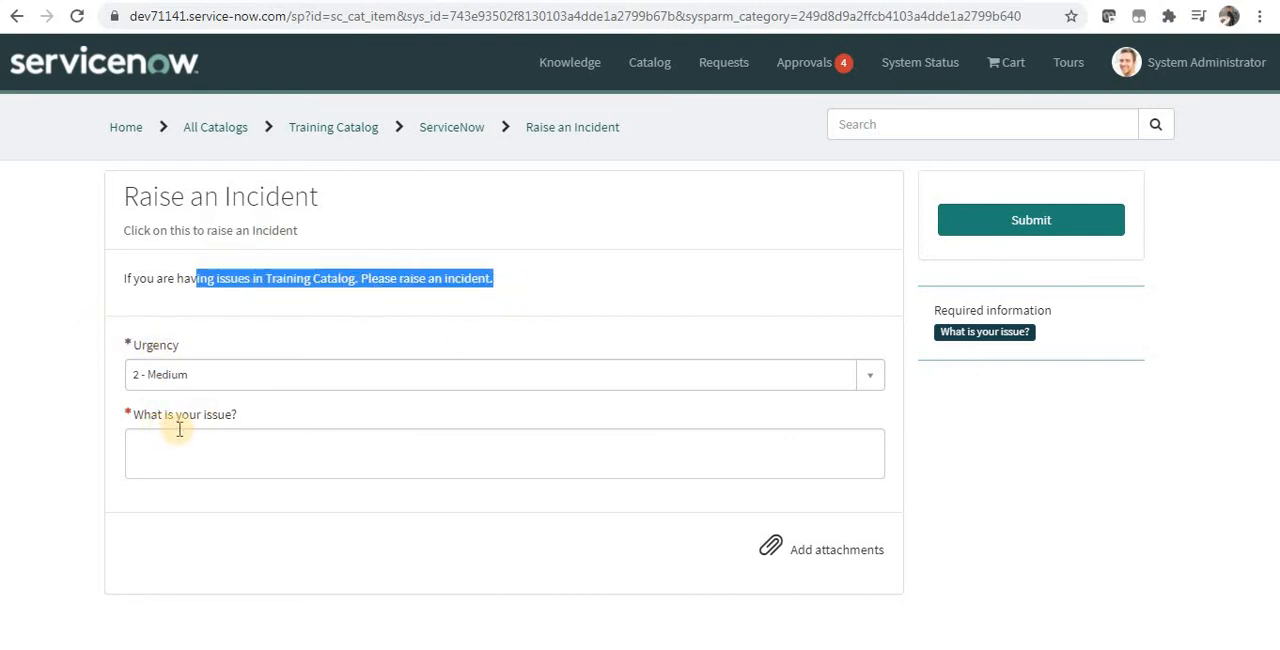
Step: Submit the incident with Urgency 3 - Low and the issue text "I am not sure about the choices in your catalog"
left_click(261, 373)
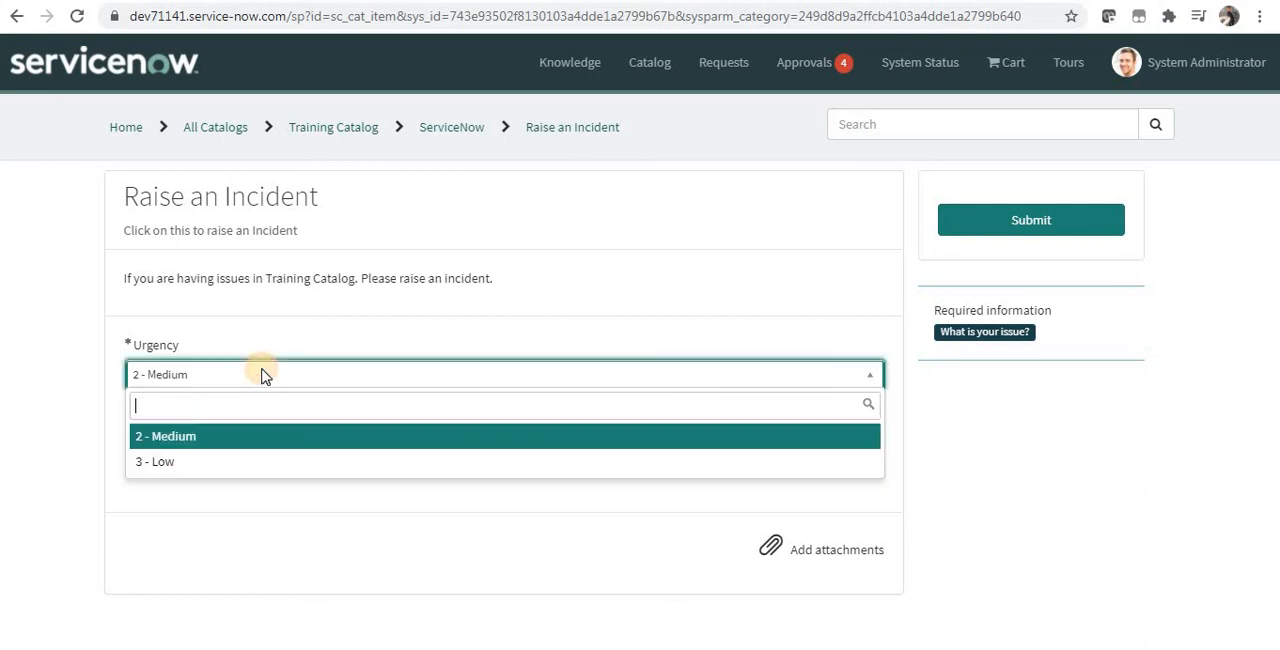
left_click(217, 461)
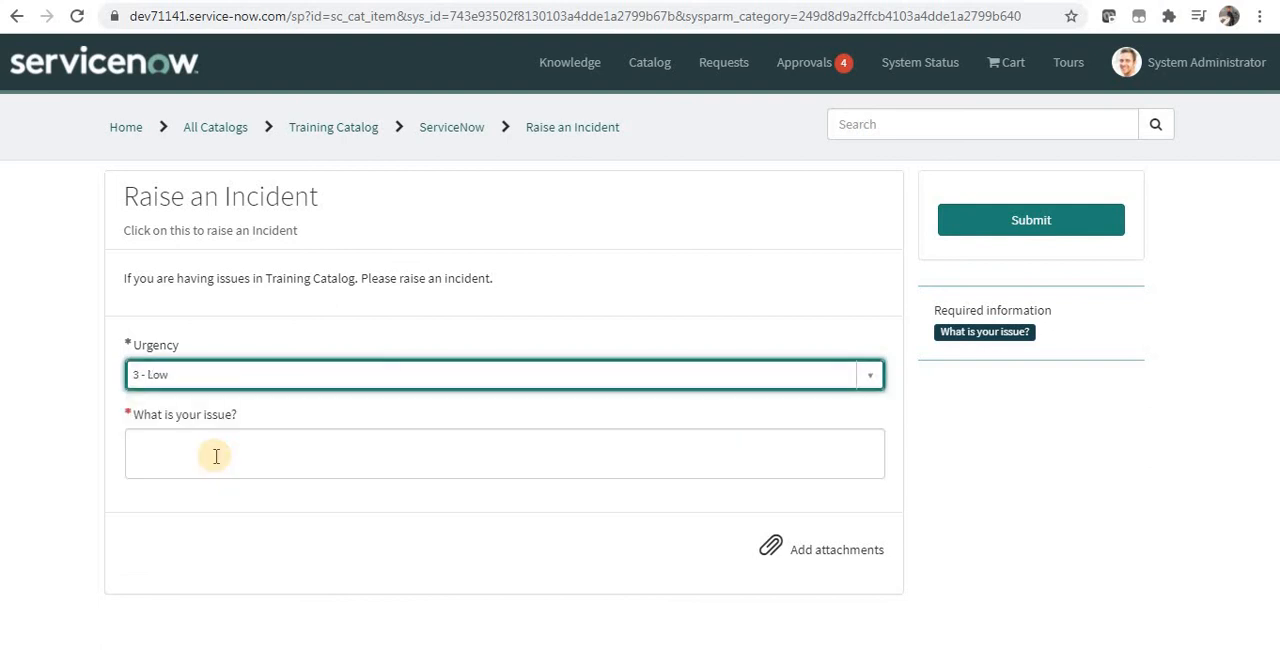
left_click(216, 456)
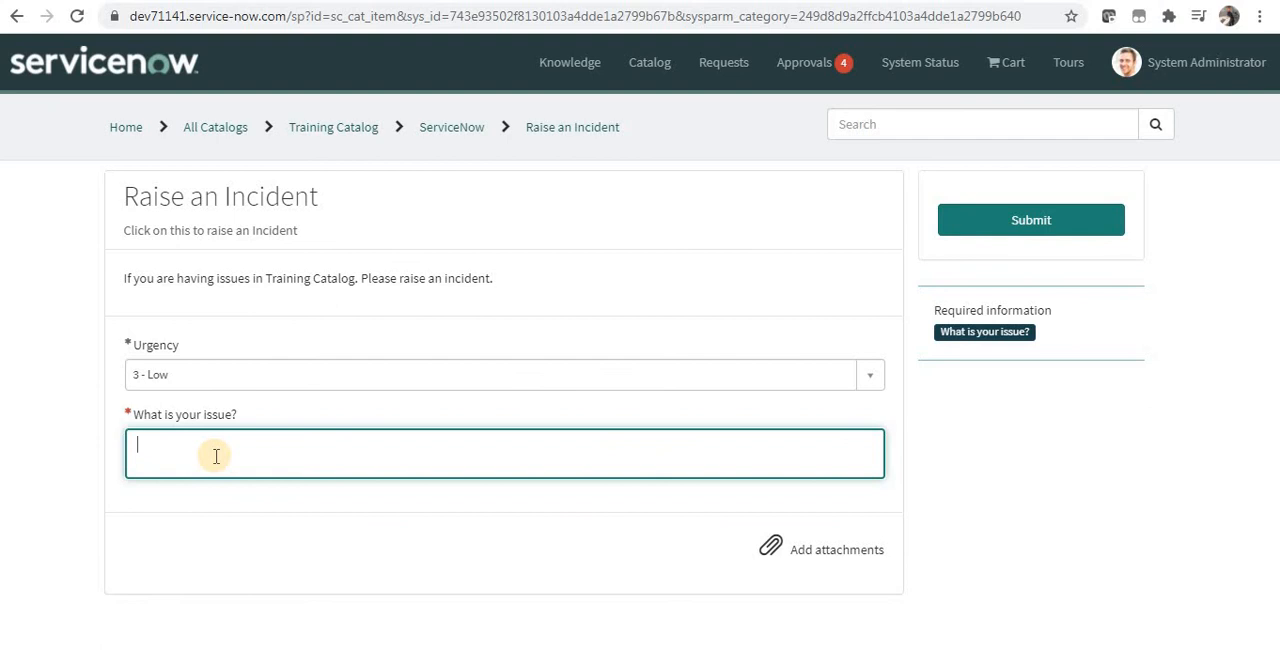
type("I am not sure a")
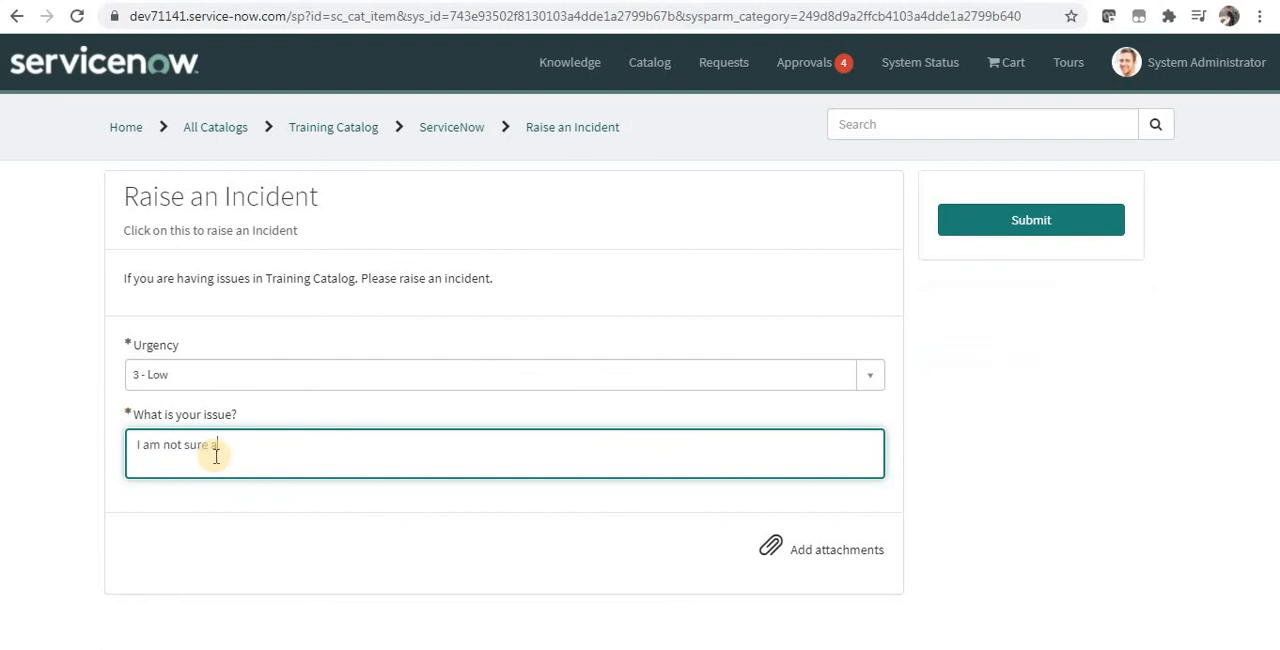
type("bout the choices in your ")
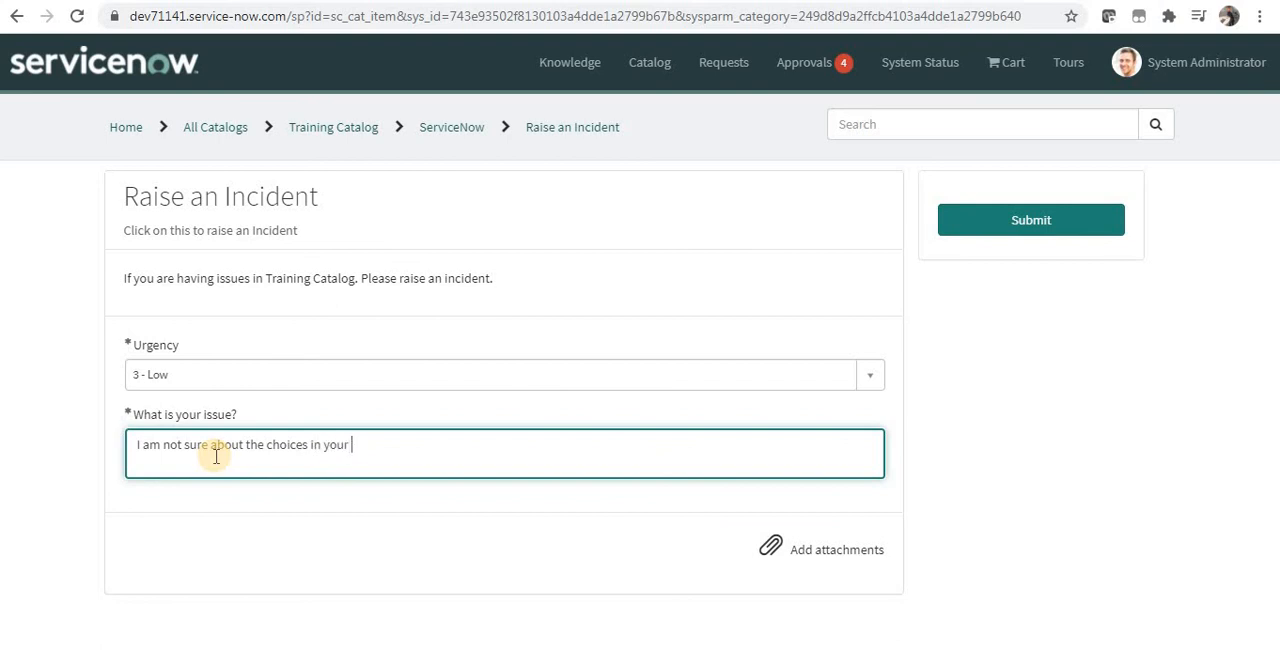
type("catalog")
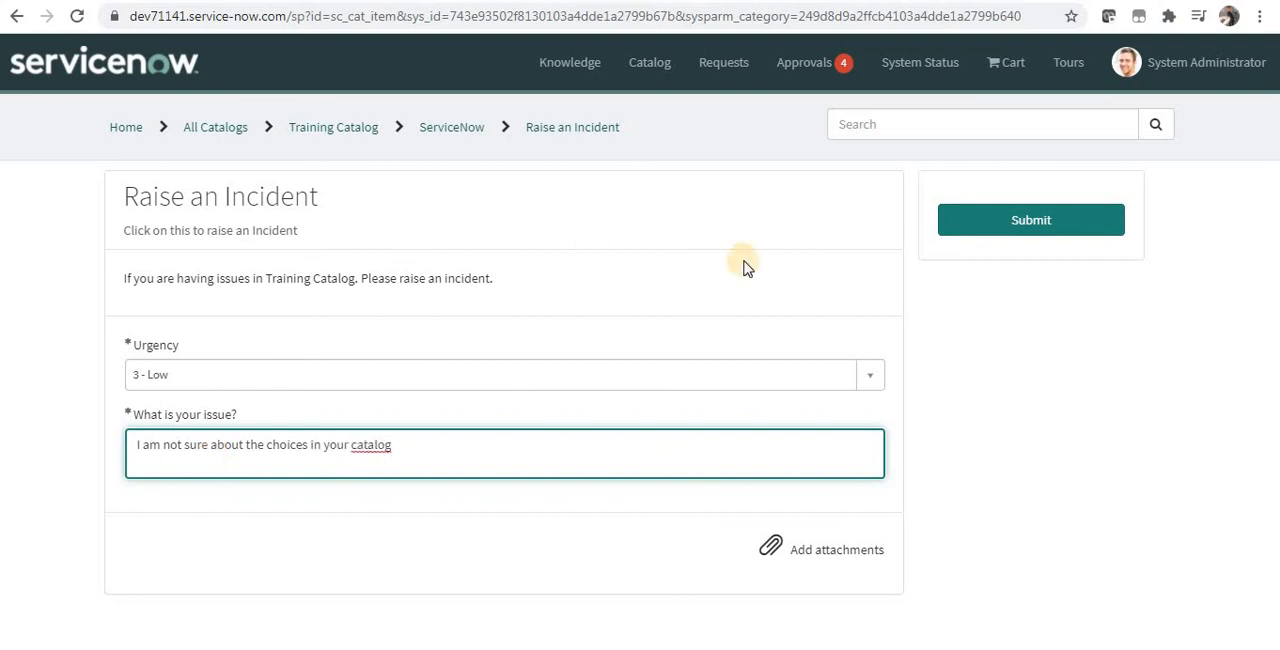
left_click(976, 239)
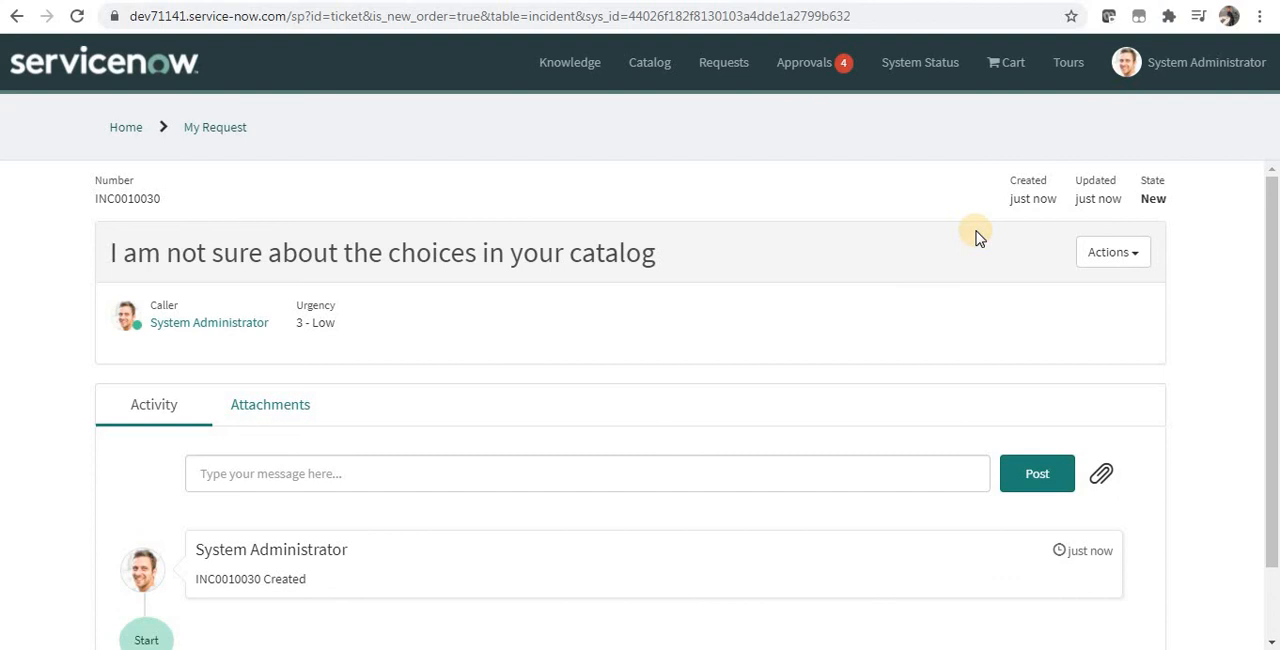
Step: Examine the submitted incident's number and its available actions on the portal request page
left_click_drag(1275, 349, 1275, 306)
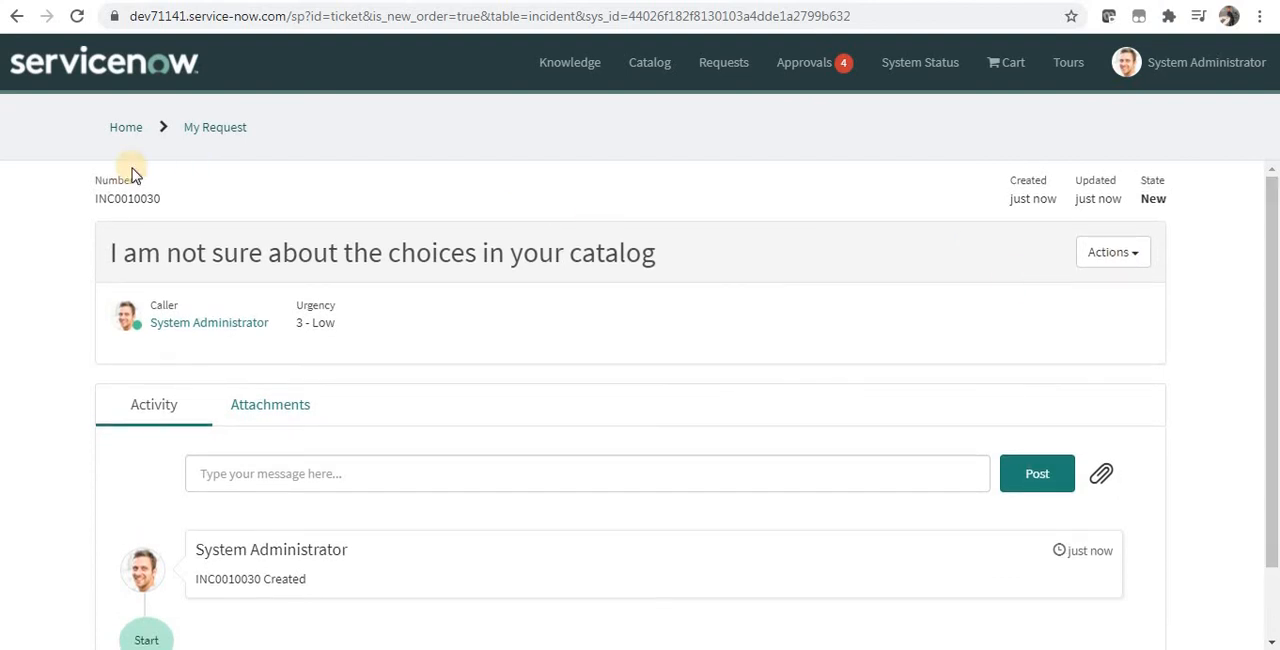
double_click(127, 199)
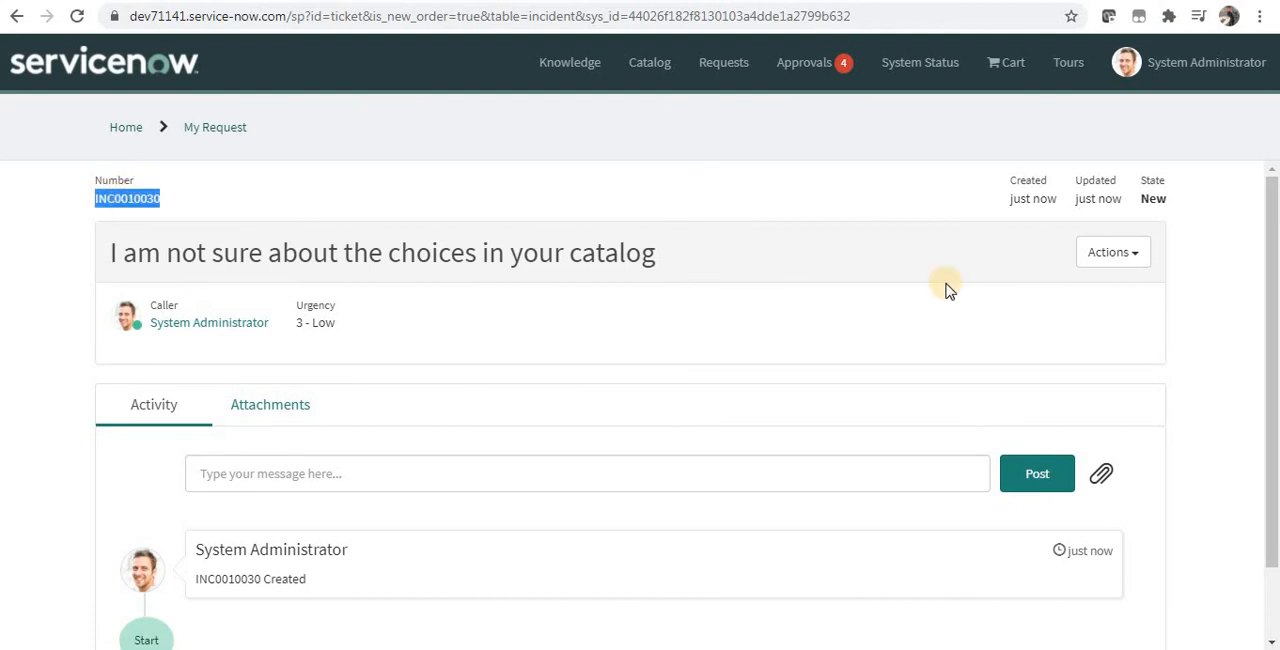
left_click_drag(1276, 306, 1268, 251)
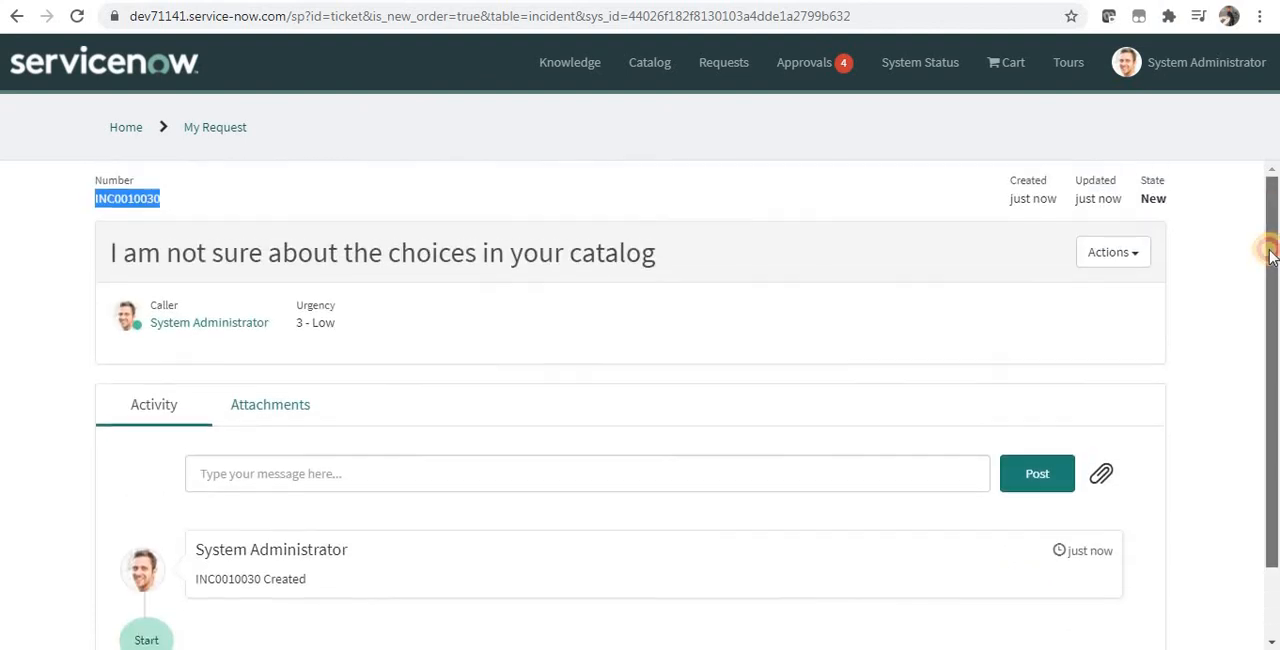
left_click(1113, 253)
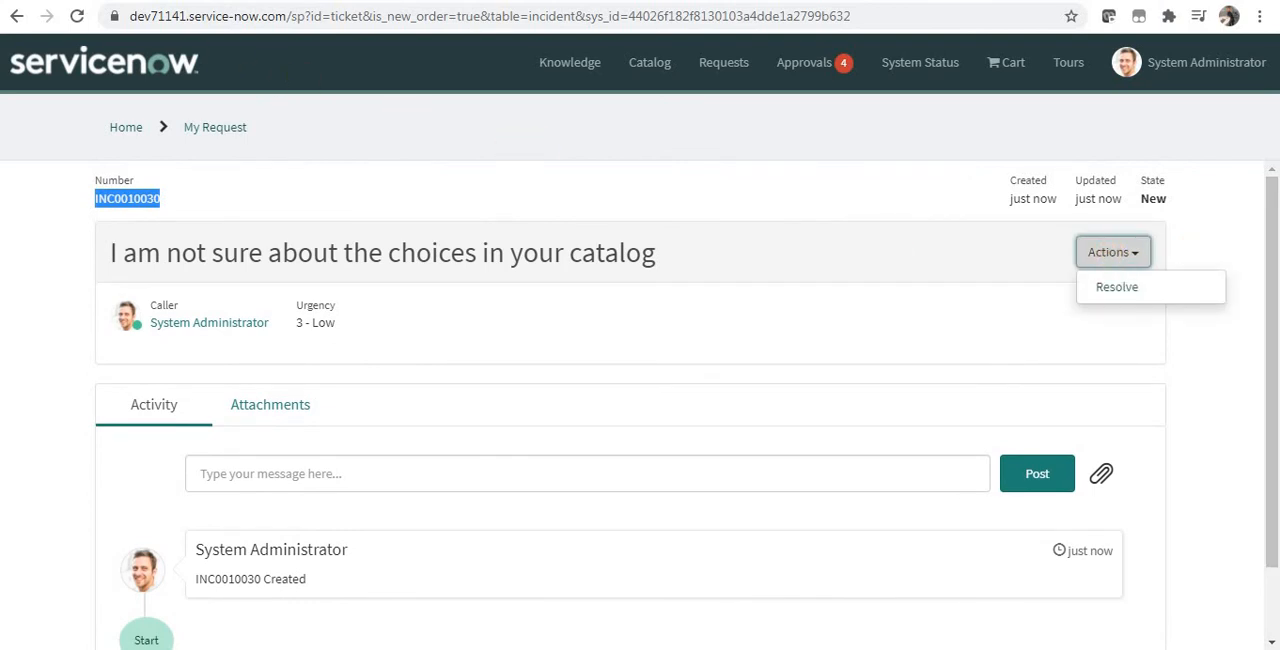
Step: Return to the platform view, filter the navigator for inc, and open the newly created incident from the Incidents list
left_click(118, 1)
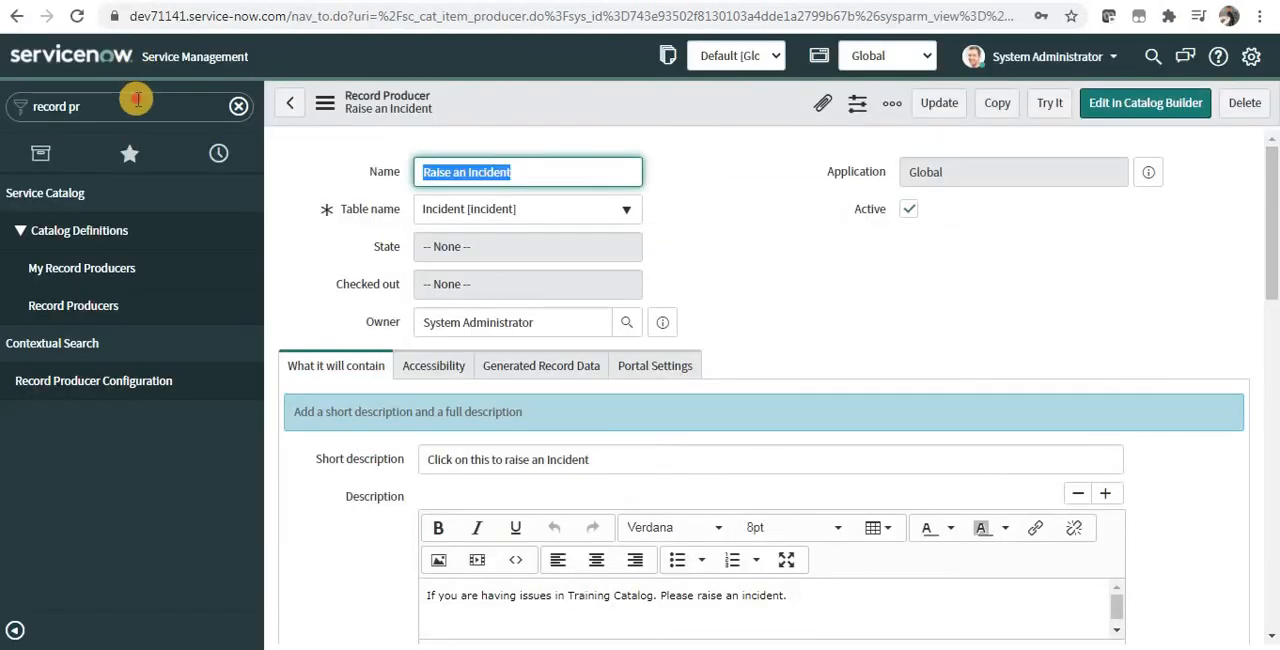
left_click(138, 100)
type("inc")
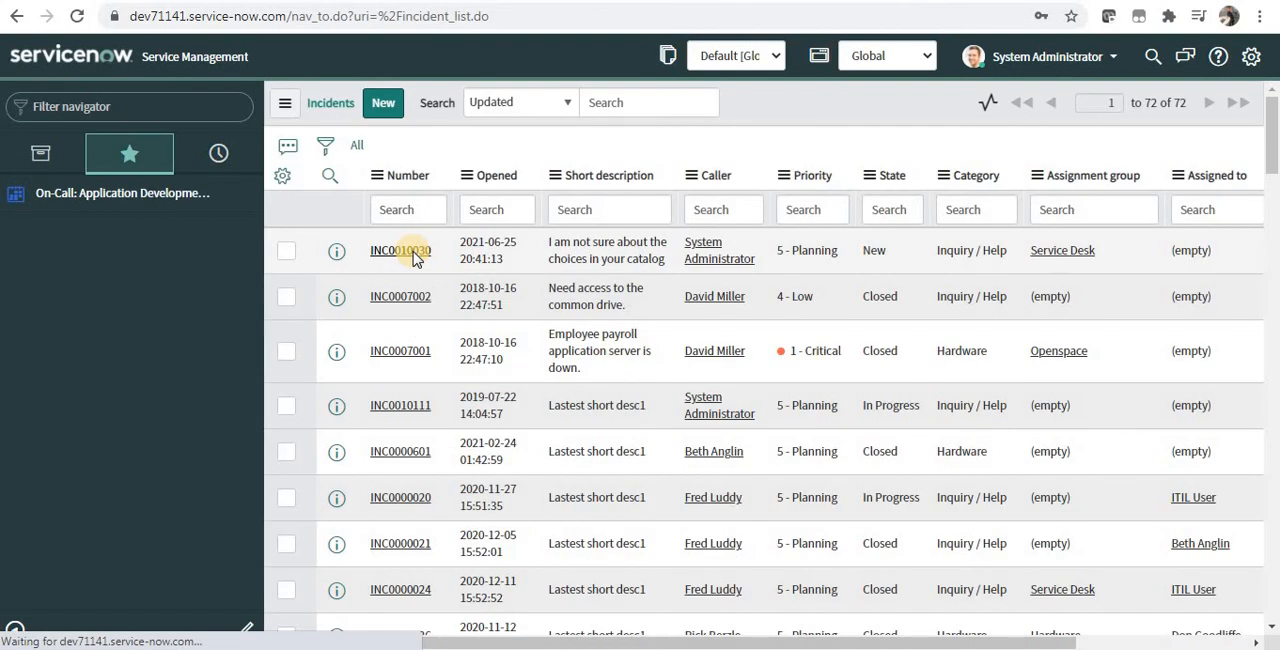
left_click(415, 252)
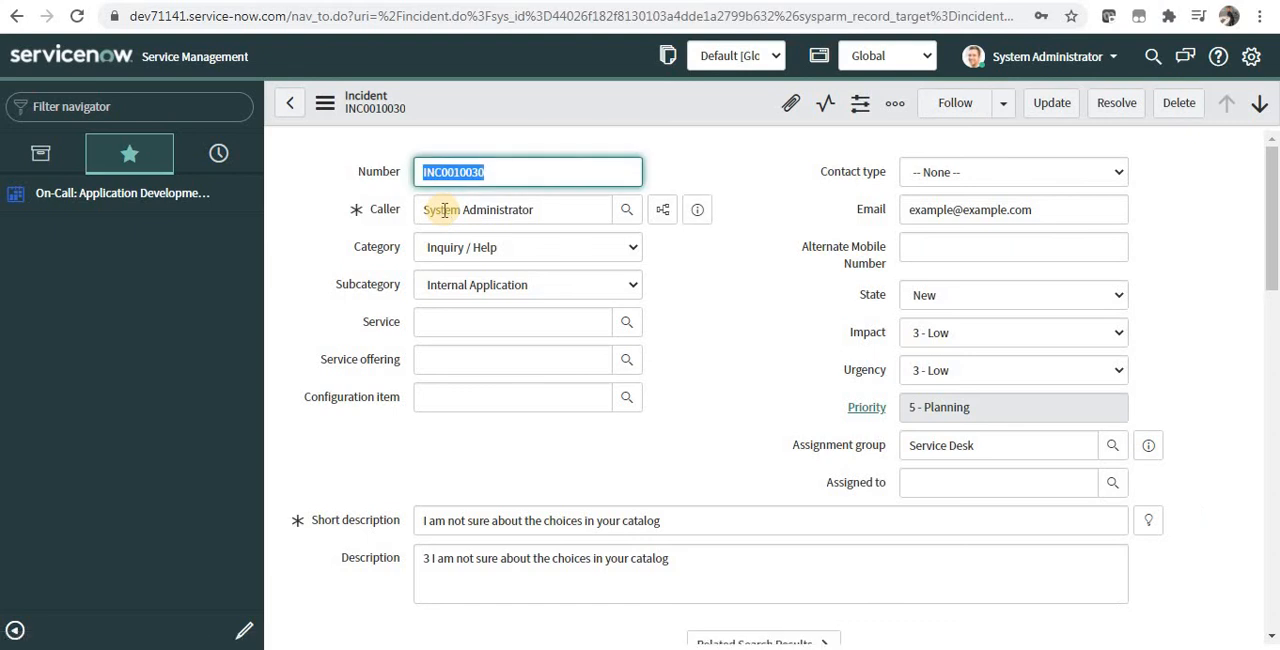
Step: Examine the incident's Description for the urgency value followed by the short description text
left_click(437, 559)
left_click(429, 558)
double_click(431, 557)
left_click_drag(457, 556, 703, 556)
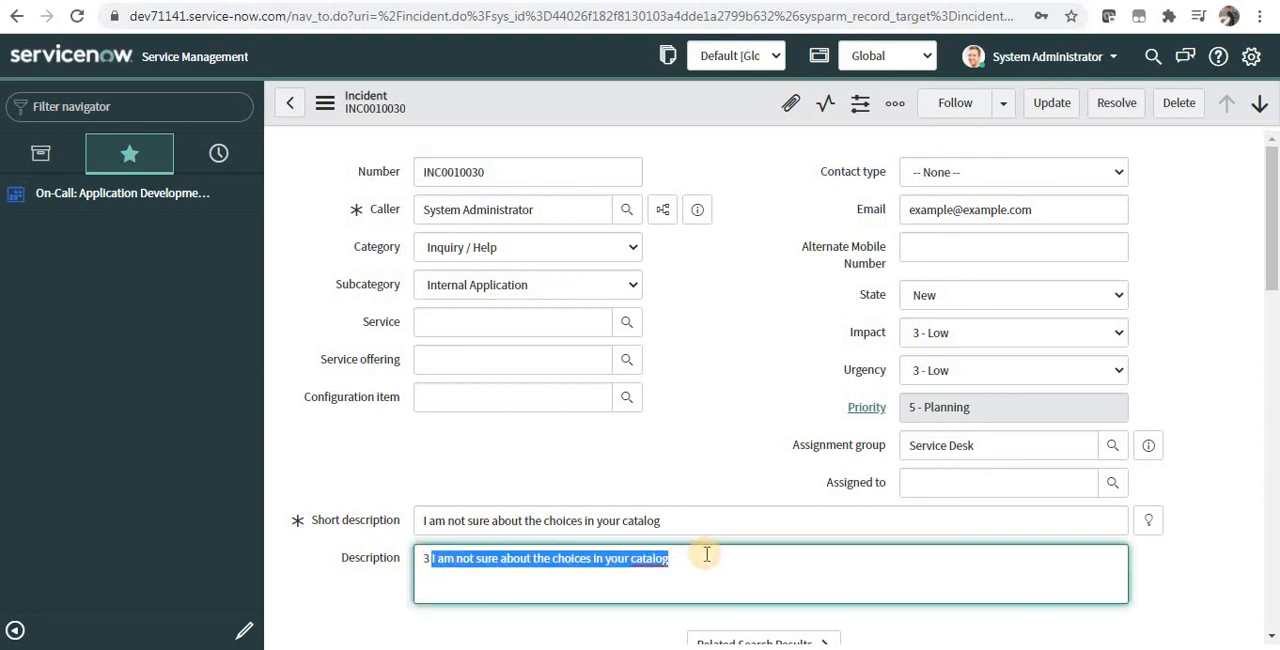
left_click(706, 554)
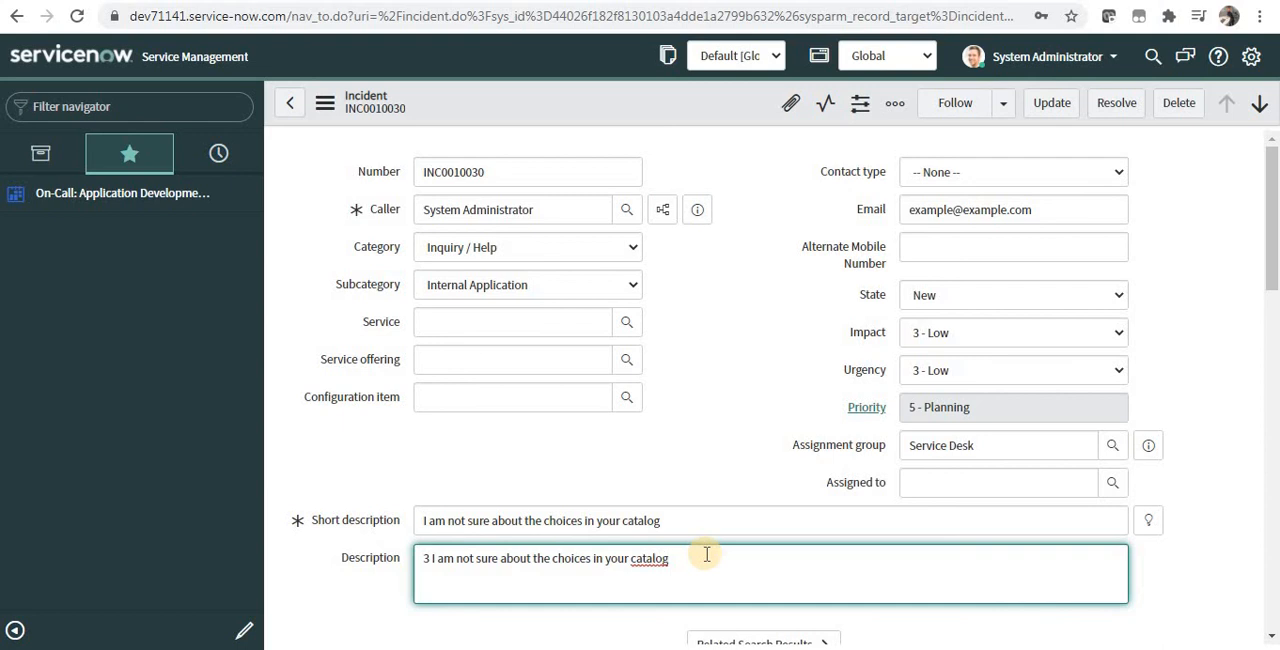